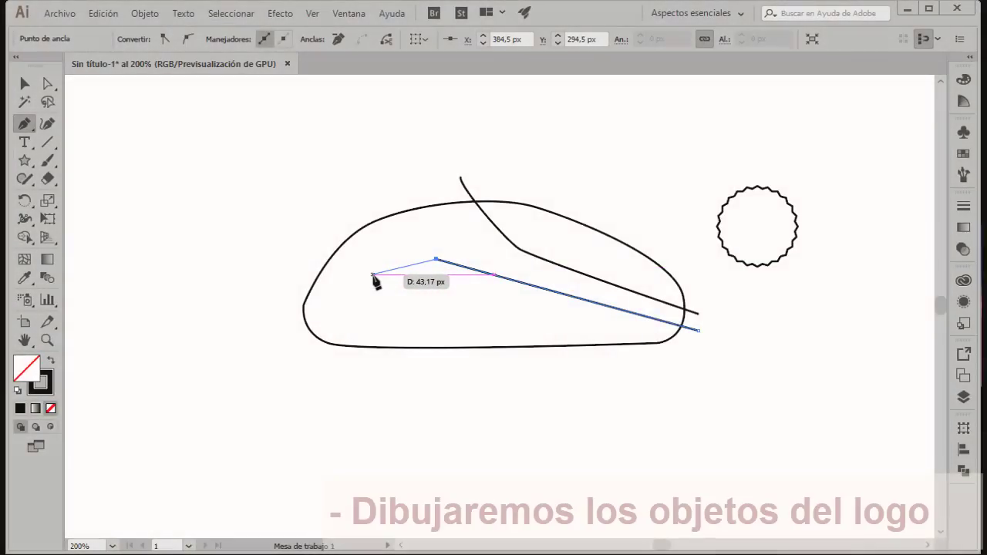
# - Intro preview: curve the inner mouse line, extrude 120 pt with live preview, select the side panel
pyautogui.moveTo(372, 275); pyautogui.dragTo(352, 294)
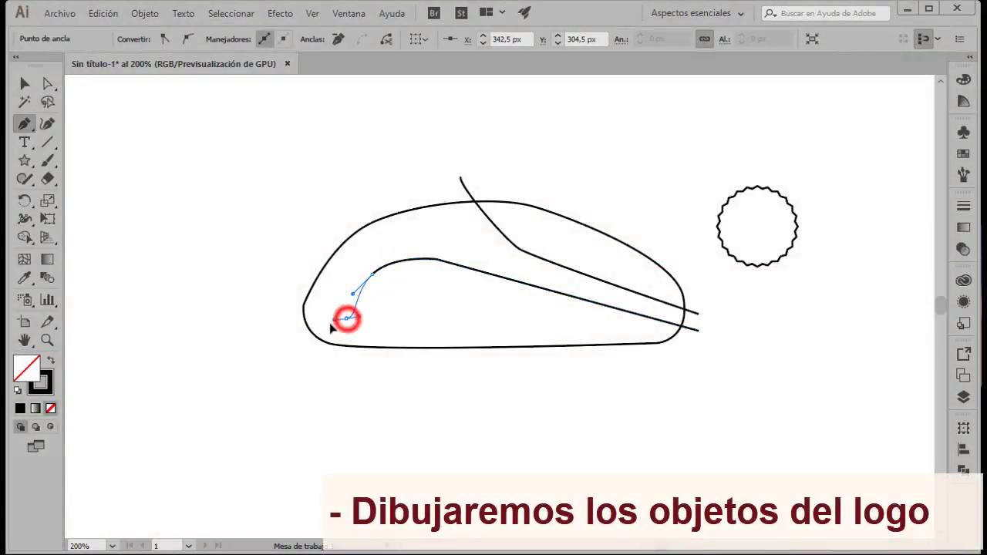
pyautogui.moveTo(348, 324); pyautogui.dragTo(328, 330)
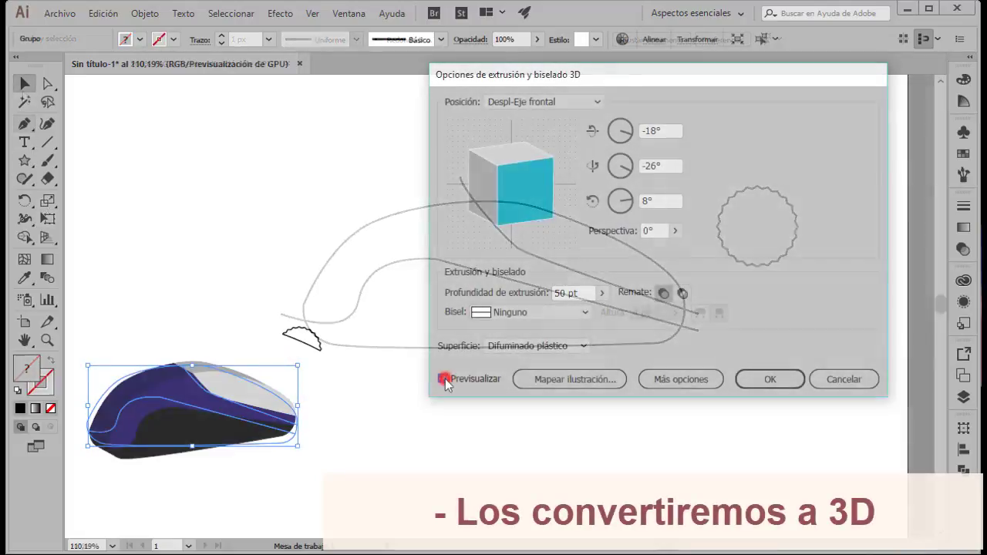
pyautogui.click(444, 378)
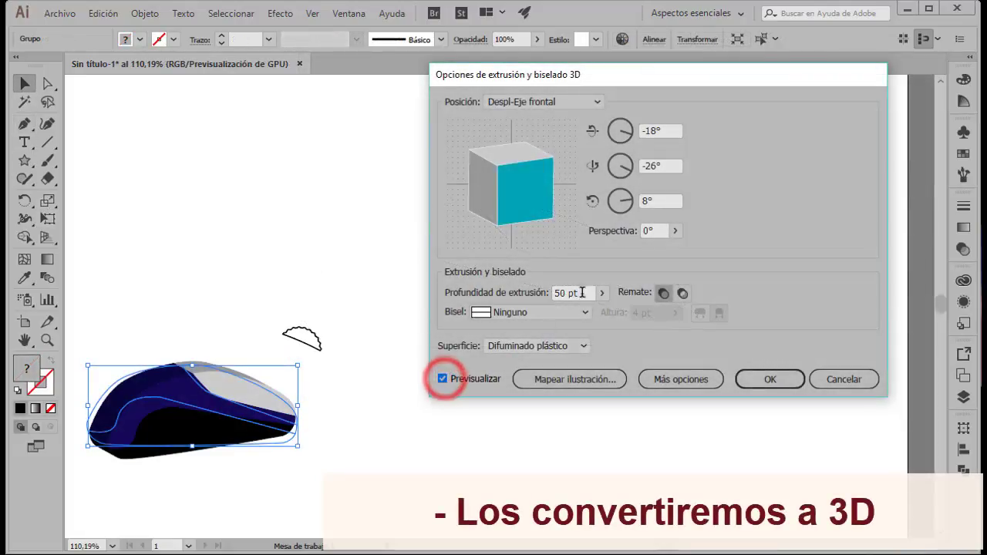
pyautogui.click(568, 293)
pyautogui.write('120')
pyautogui.press('Tab')
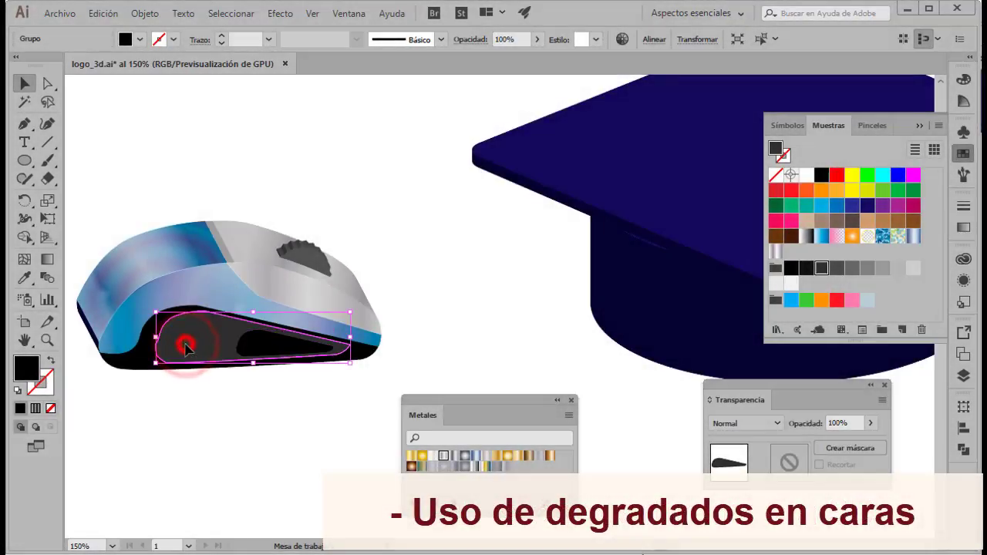
pyautogui.click(188, 348)
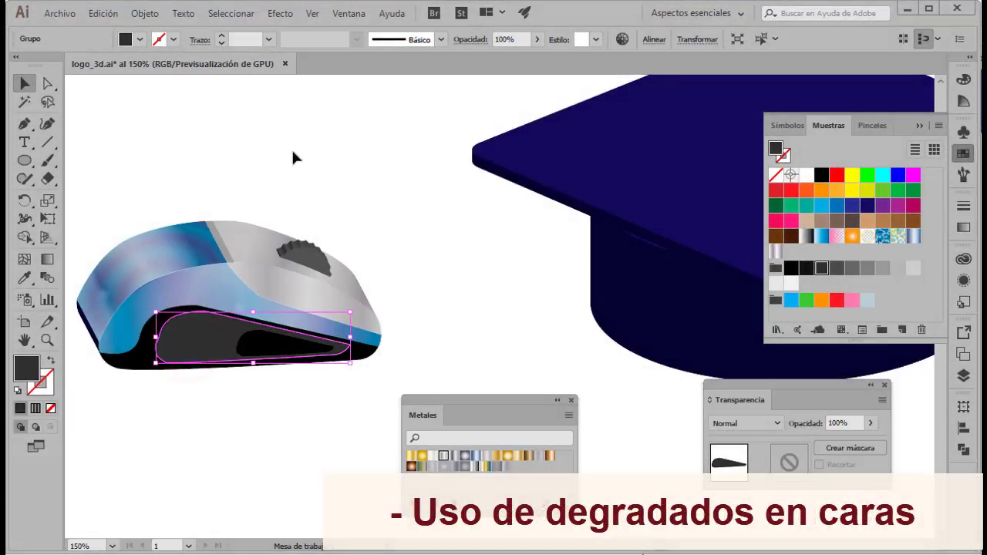
pyautogui.click(279, 13)
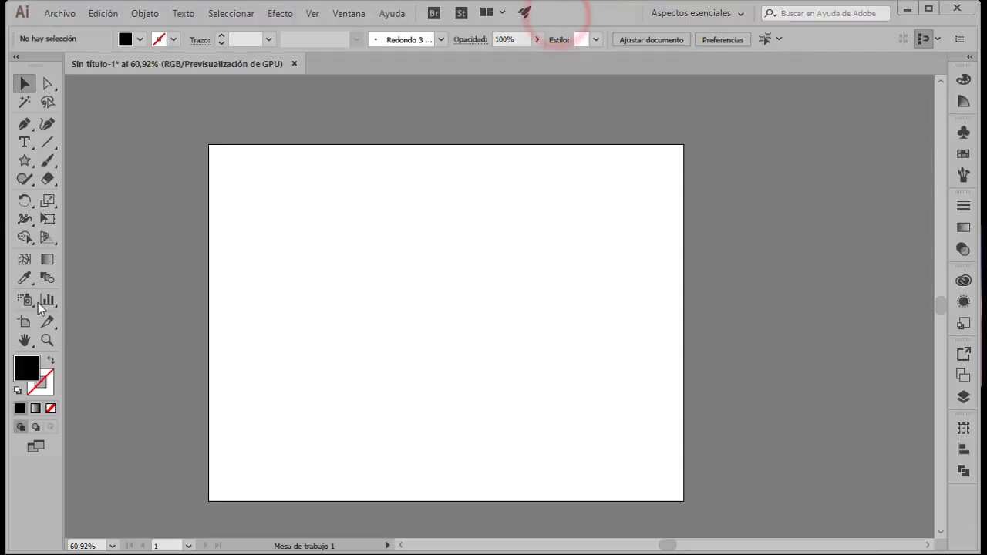
# - Zoom in and create a 24-point star with radii 26,5 px and 24,82 px
pyautogui.click(47, 340)
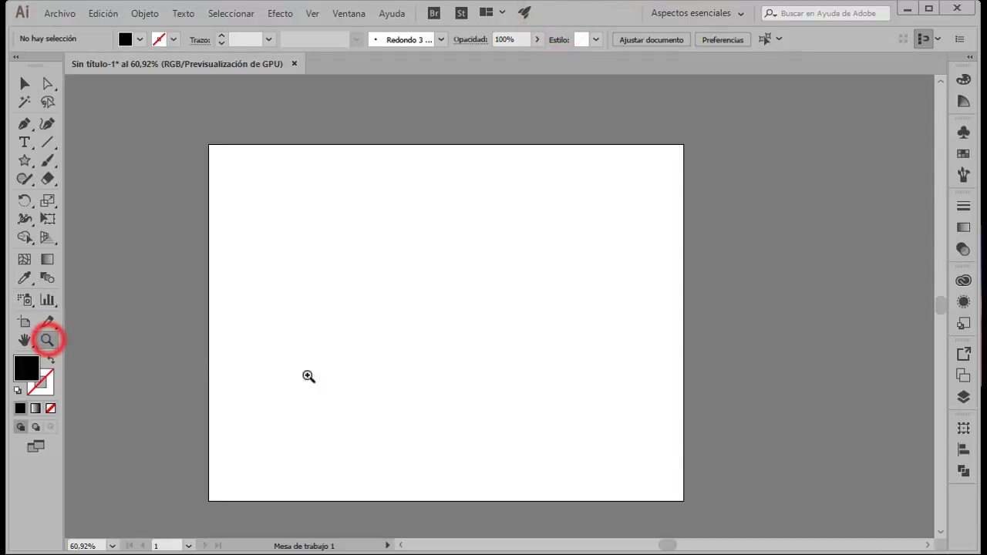
pyautogui.click(434, 328)
pyautogui.click(529, 288)
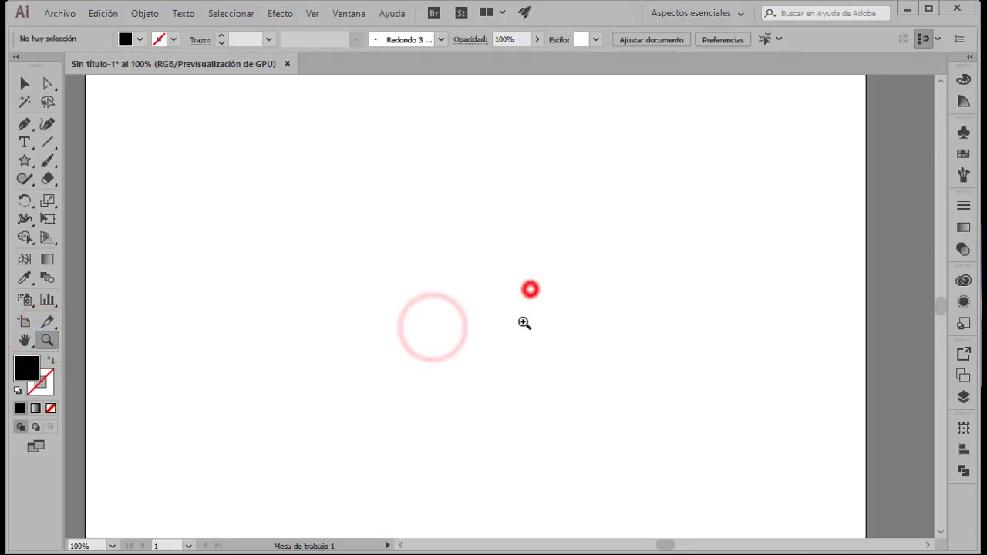
pyautogui.click(439, 308)
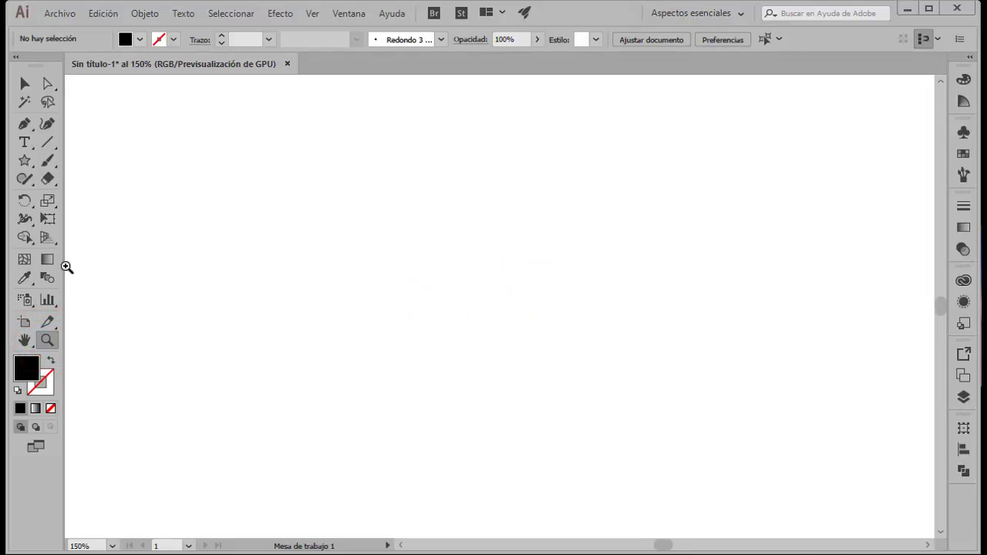
pyautogui.click(648, 205)
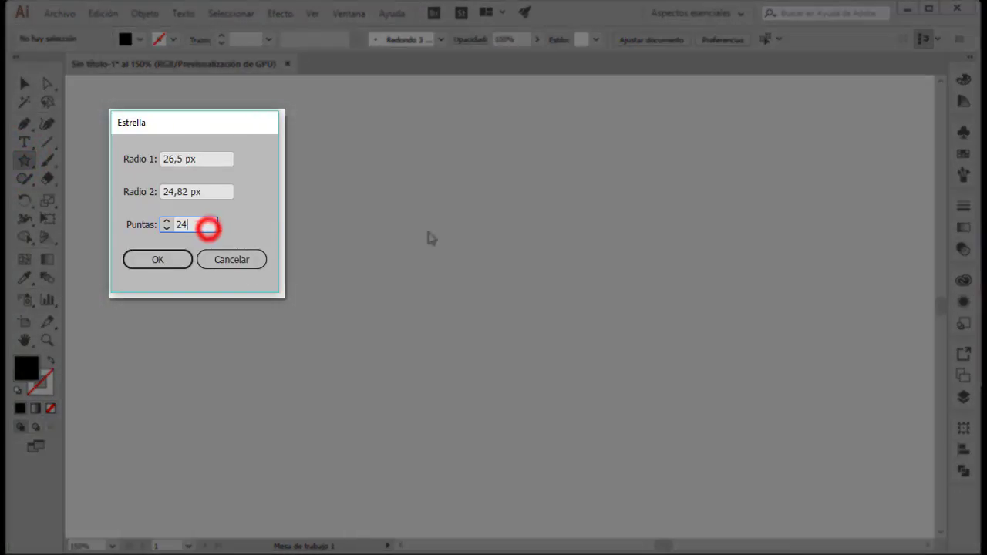
pyautogui.click(153, 257)
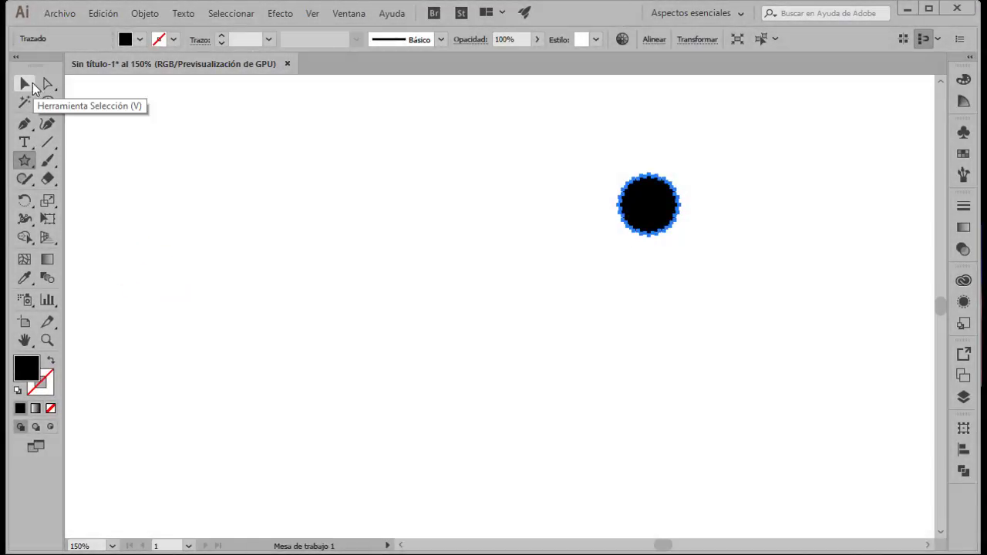
# - Give the star no fill and a black stroke, viewing it at 200%
pyautogui.click(32, 83)
pyautogui.click(139, 39)
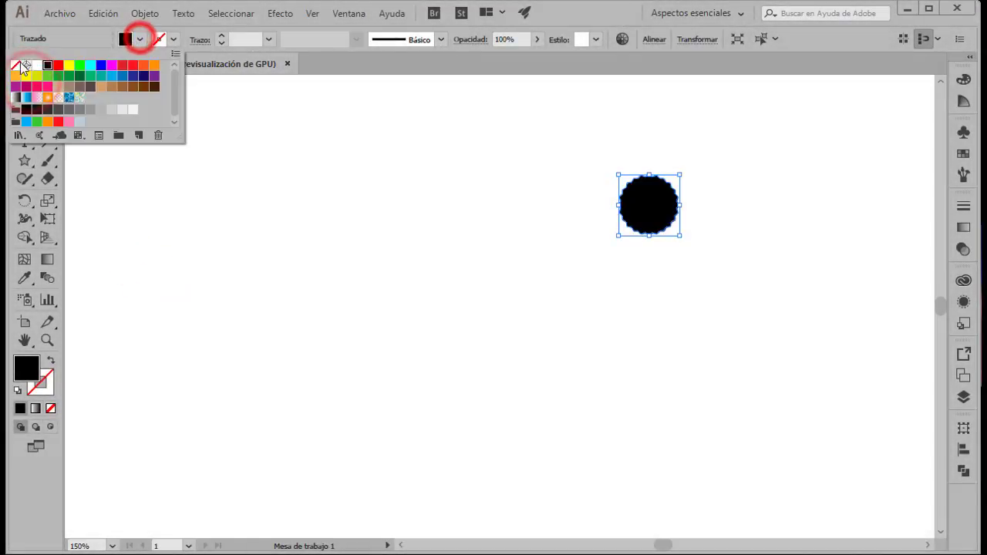
pyautogui.click(16, 64)
pyautogui.click(173, 39)
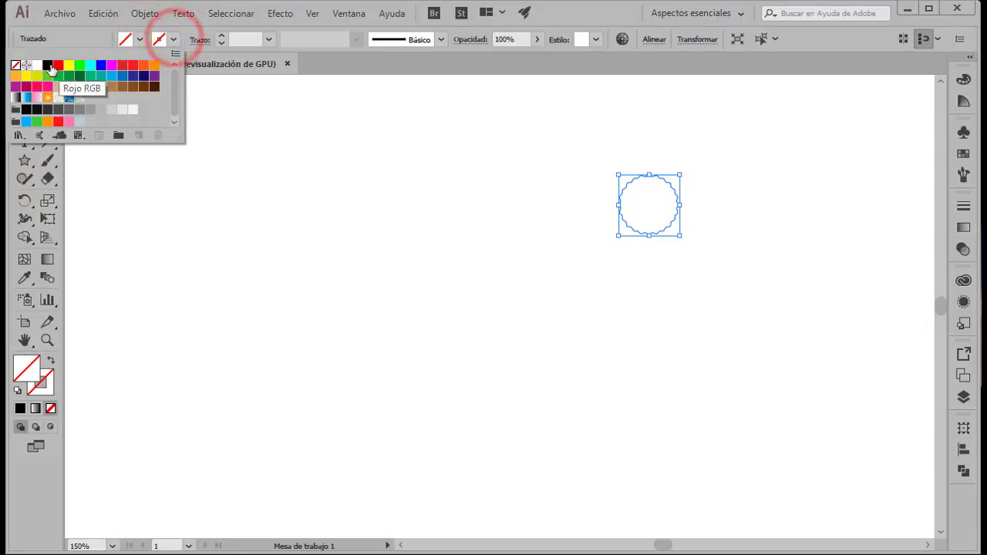
pyautogui.click(47, 65)
pyautogui.click(512, 167)
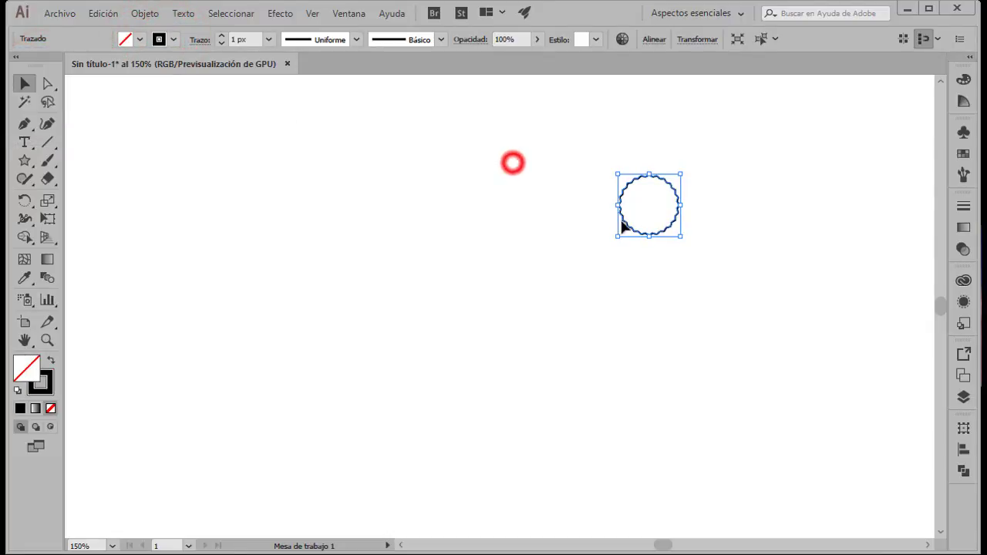
pyautogui.click(47, 340)
pyautogui.click(394, 333)
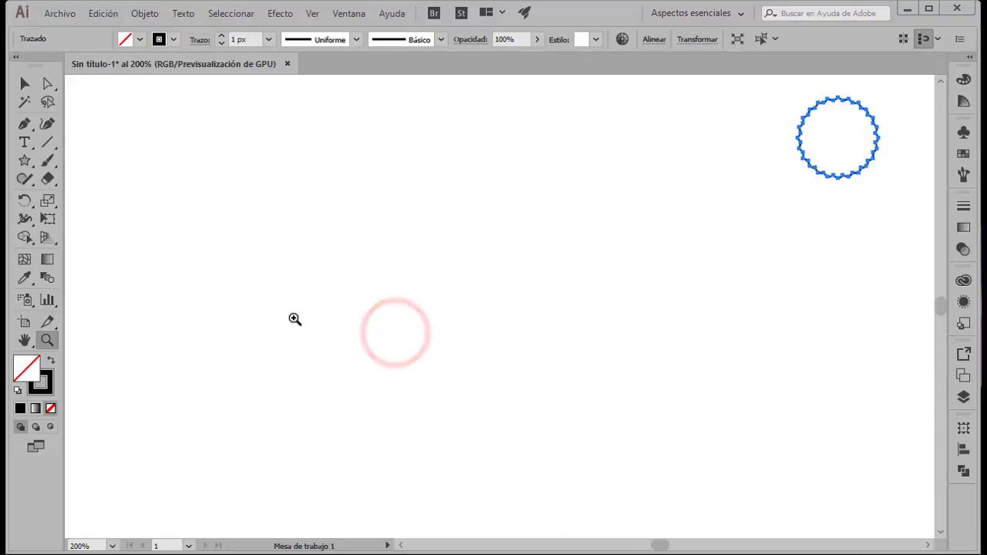
pyautogui.moveTo(621, 266); pyautogui.dragTo(541, 356)
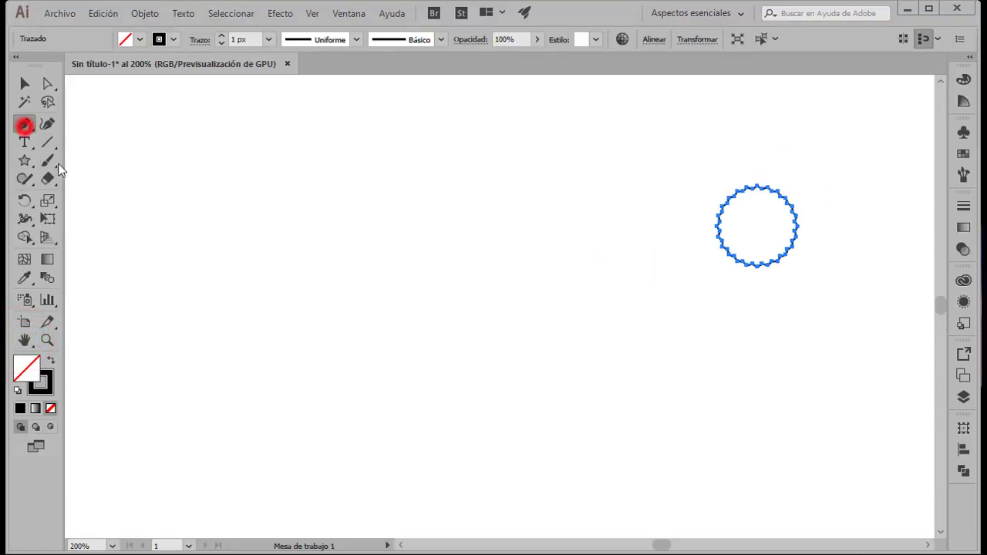
# - Draw the closed mouse-body outline with curved lower-left corner and rounded top
pyautogui.click(657, 342)
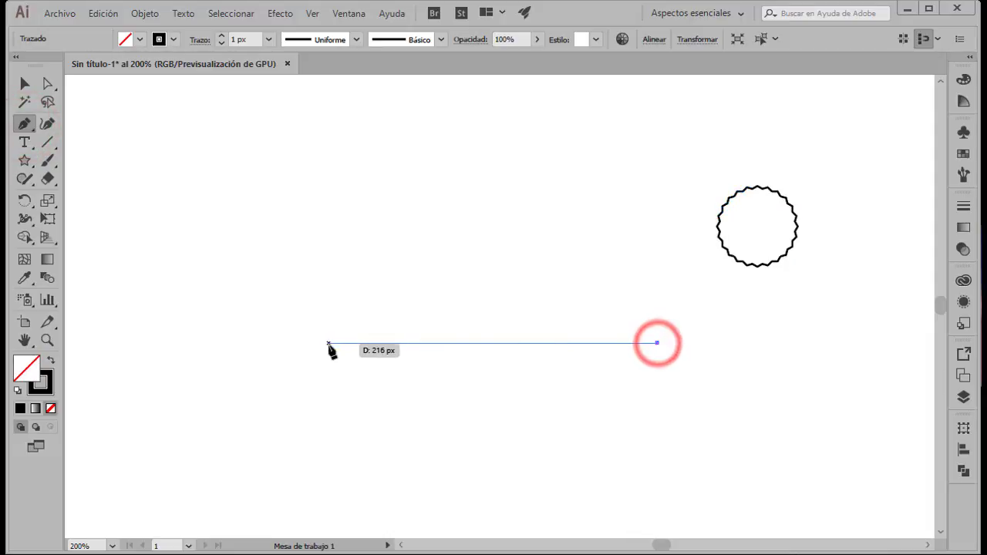
pyautogui.moveTo(329, 343)
pyautogui.mouseDown()
pyautogui.moveTo(300, 332)
pyautogui.moveTo(333, 245)
pyautogui.moveTo(424, 206)
pyautogui.mouseUp()
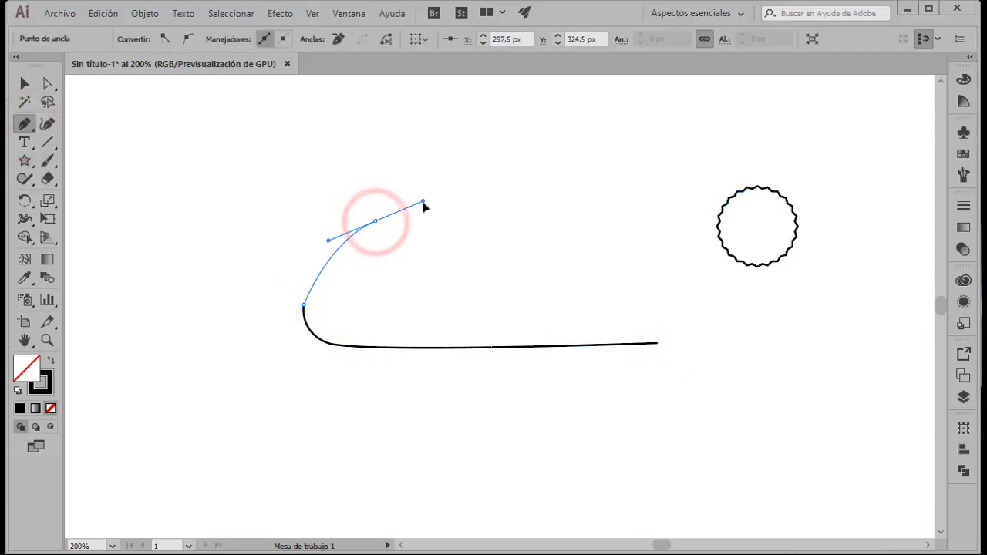
pyautogui.moveTo(528, 205); pyautogui.dragTo(691, 340)
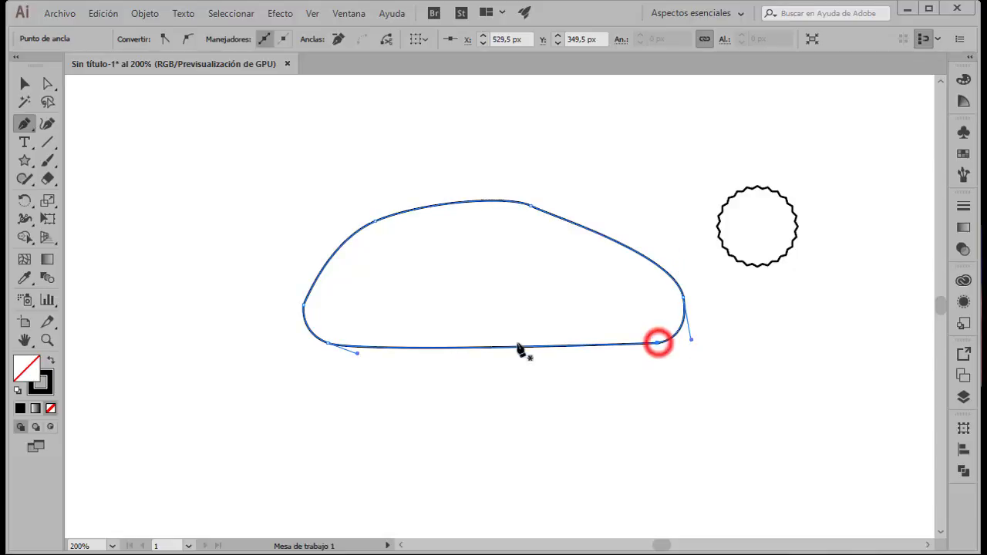
# - Draw a bent line from the mouse's right edge across its upper right part
pyautogui.moveTo(699, 314); pyautogui.dragTo(521, 254)
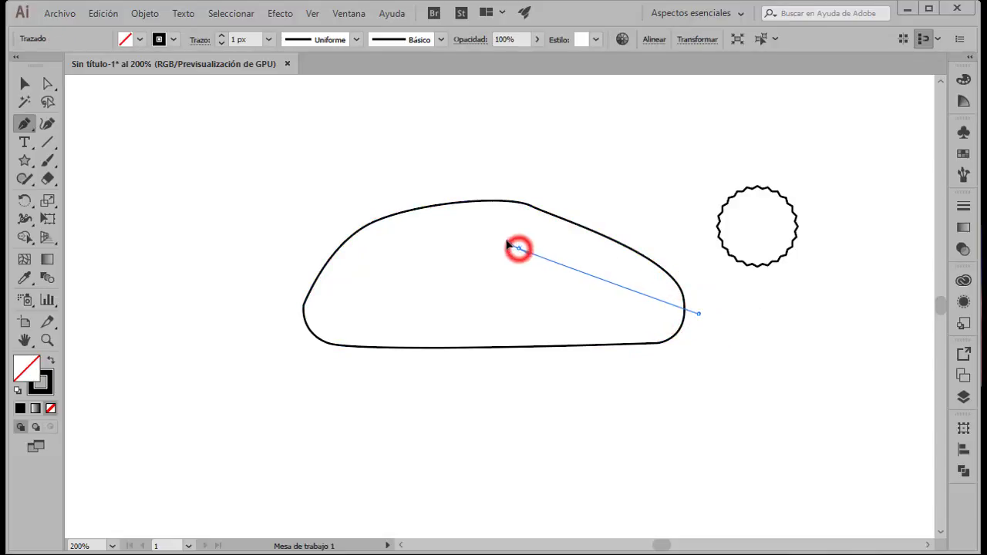
pyautogui.moveTo(509, 245); pyautogui.dragTo(461, 180)
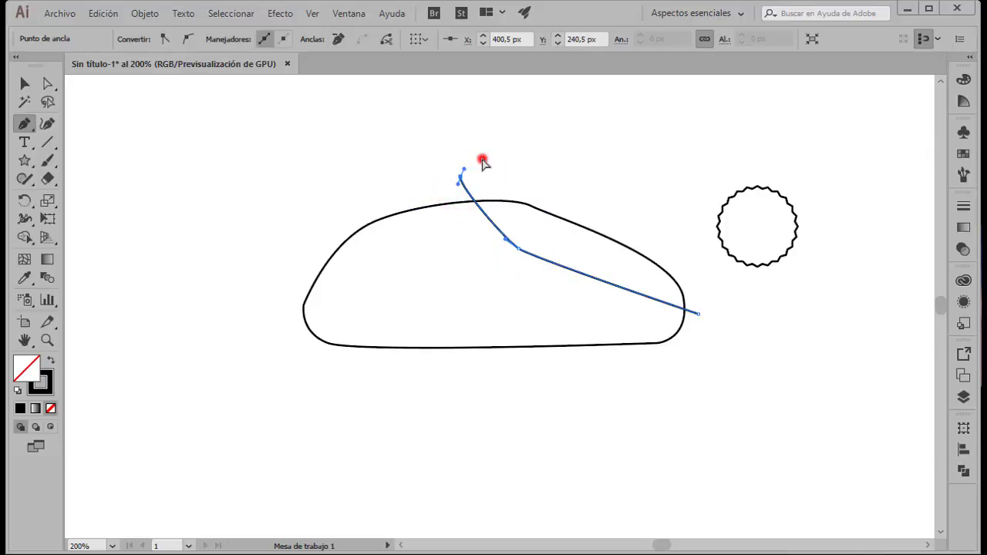
pyautogui.keyDown('ctrl'); pyautogui.click(482, 161); pyautogui.keyUp('ctrl')
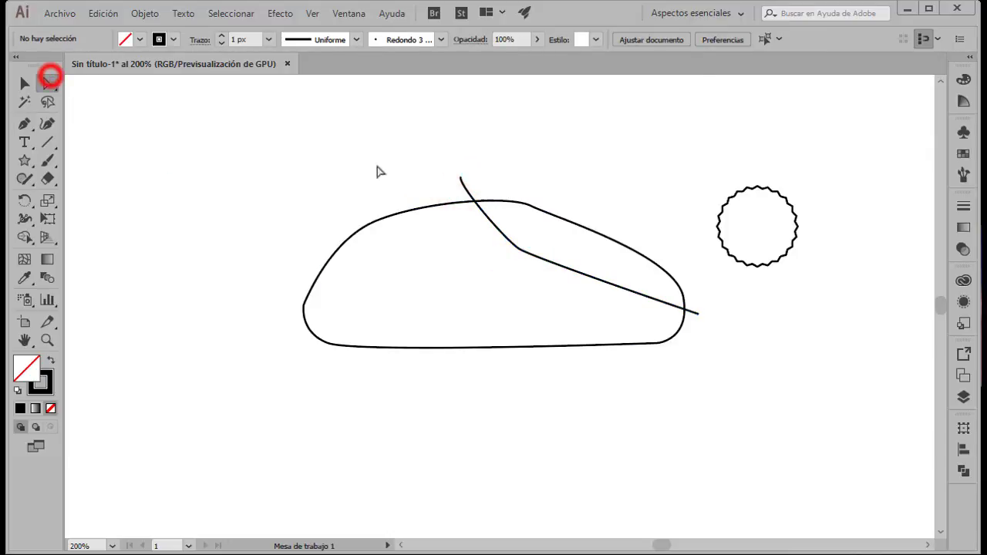
# - Nudge the outline's top anchor point slightly up and left
pyautogui.click(544, 210)
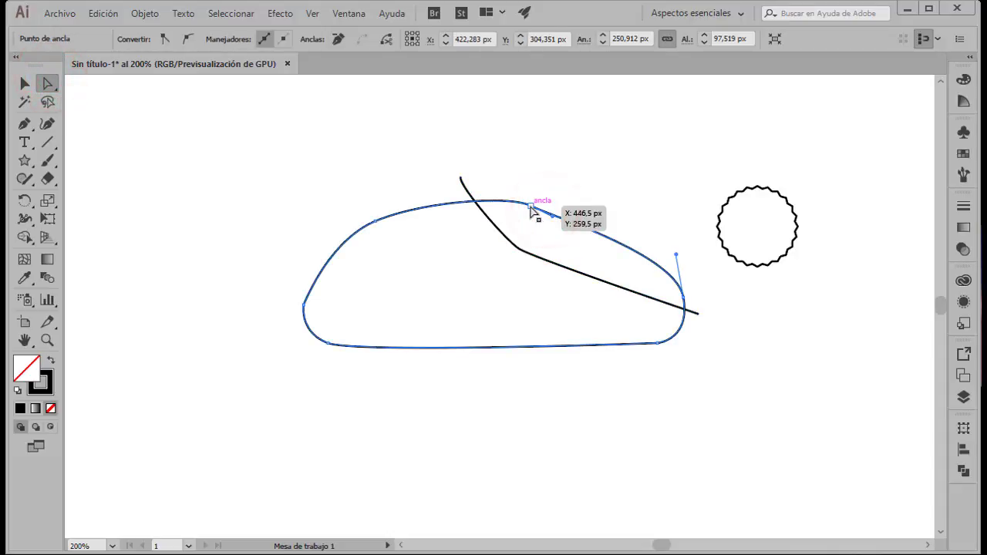
pyautogui.click(513, 197)
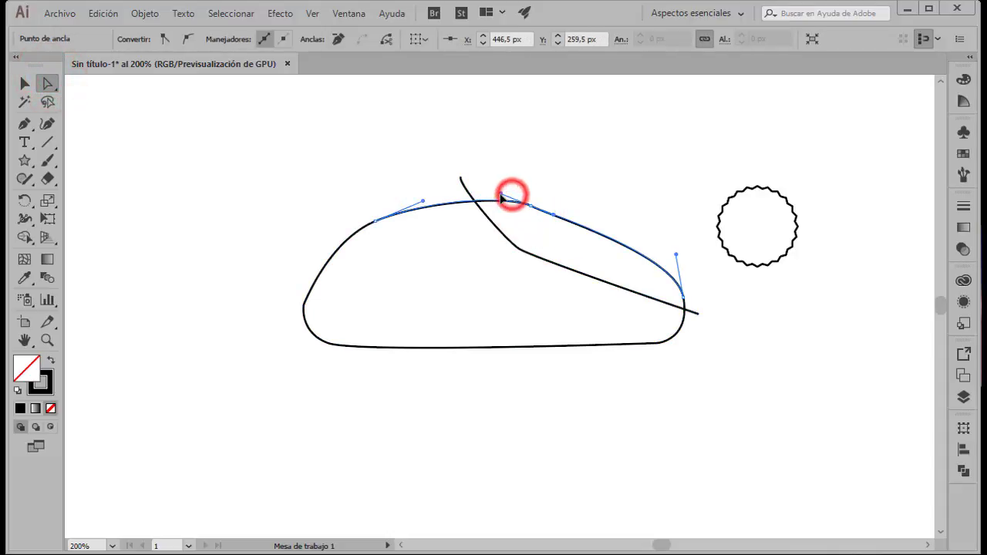
pyautogui.moveTo(497, 202); pyautogui.dragTo(495, 197)
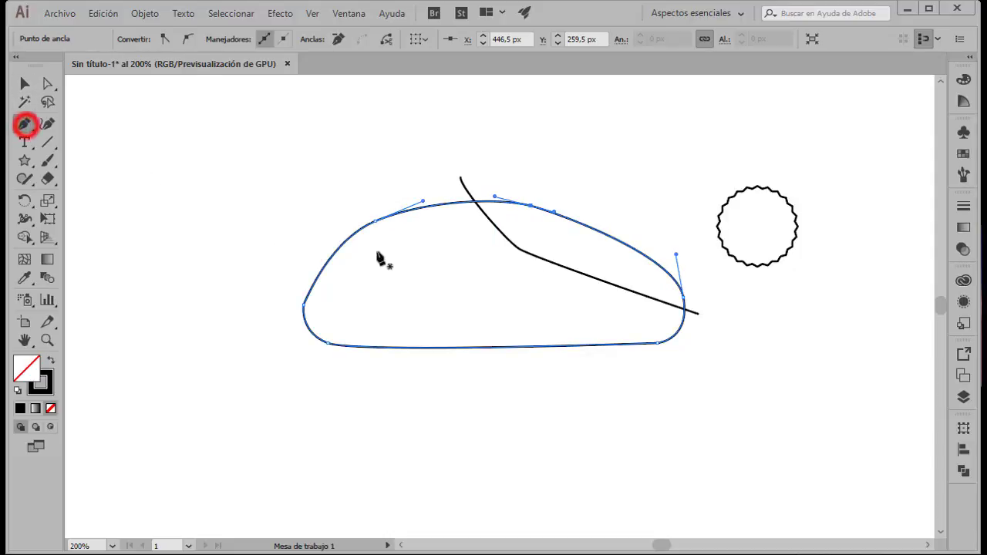
# - Draw a second S-curved line from the right edge past the left side, then select all paths
pyautogui.click(698, 330)
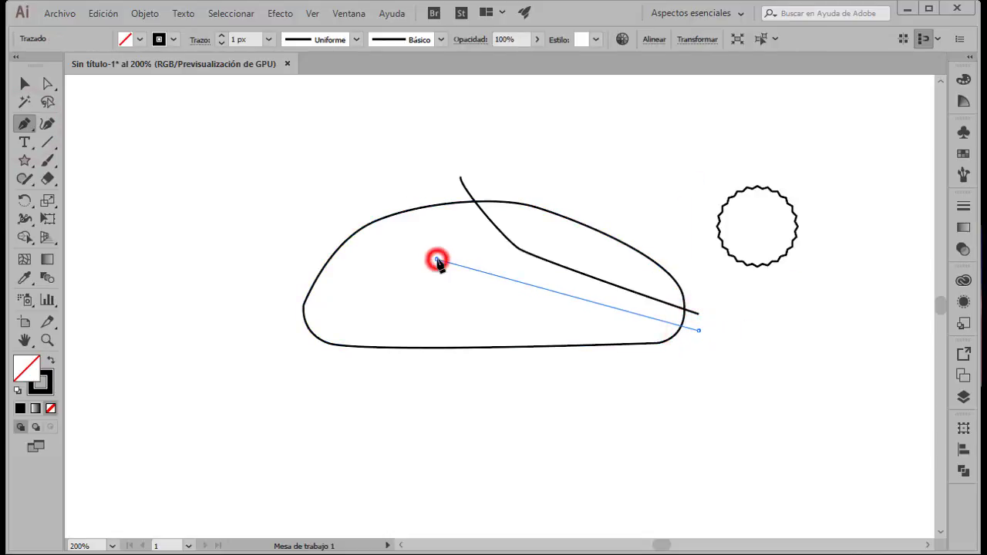
pyautogui.click(436, 260)
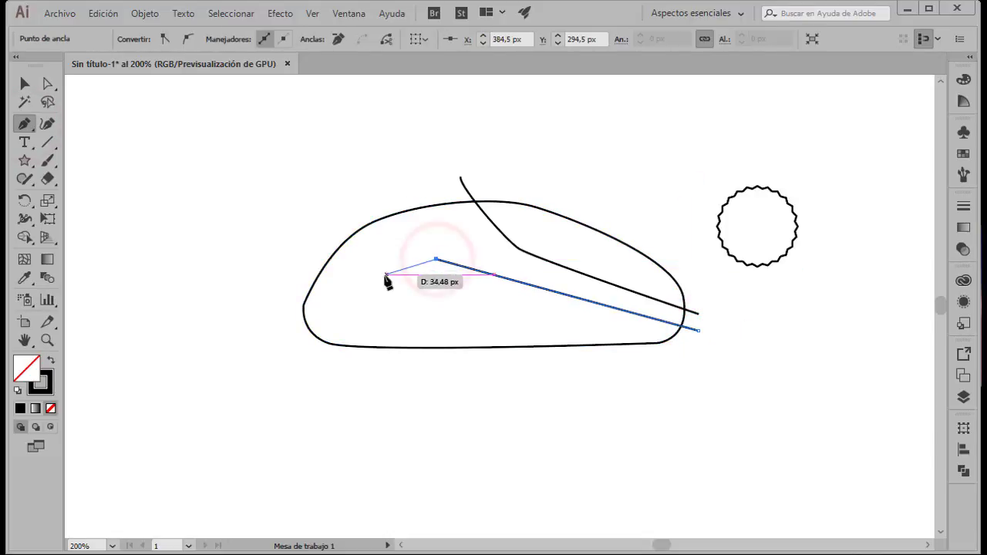
pyautogui.moveTo(372, 274); pyautogui.dragTo(328, 330)
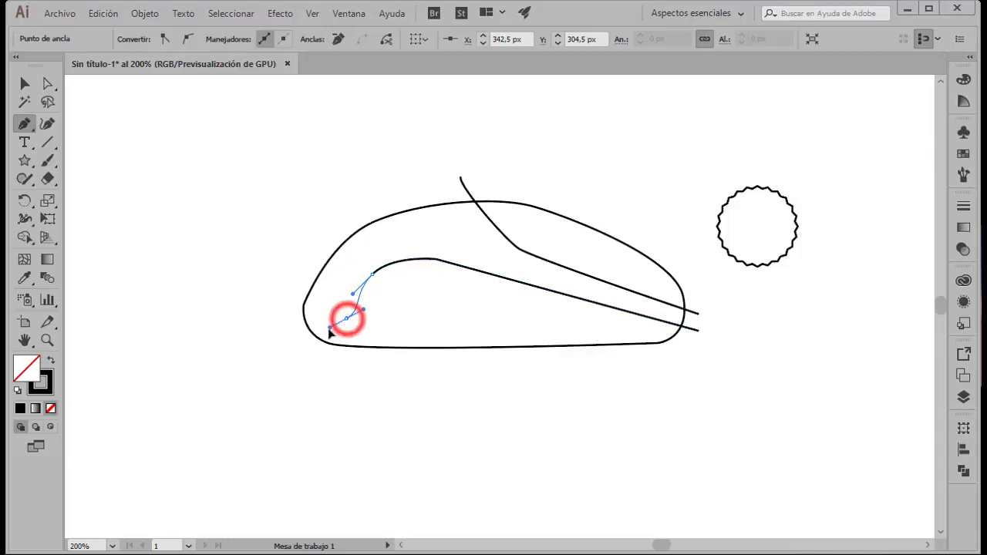
pyautogui.click(279, 315)
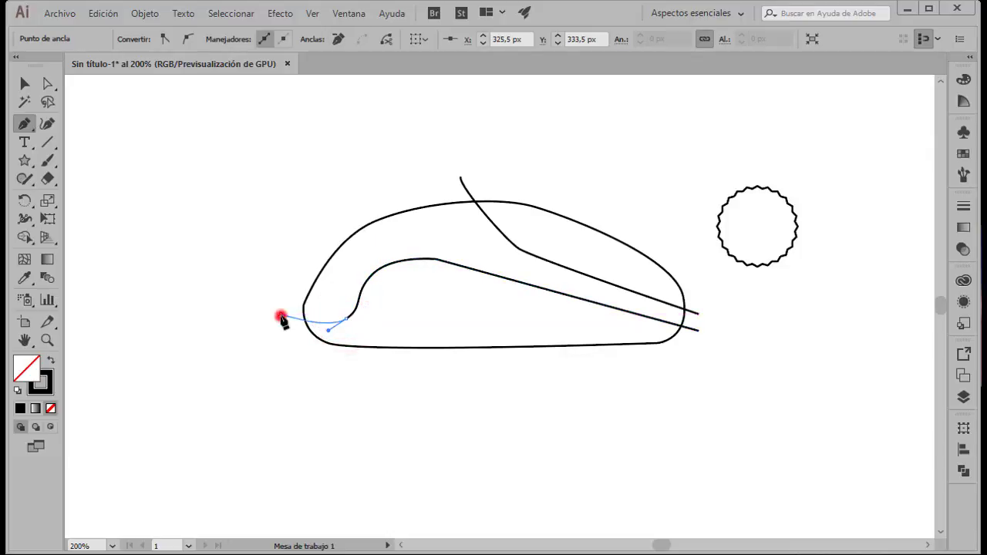
pyautogui.keyDown('ctrl'); pyautogui.click(269, 385); pyautogui.keyUp('ctrl')
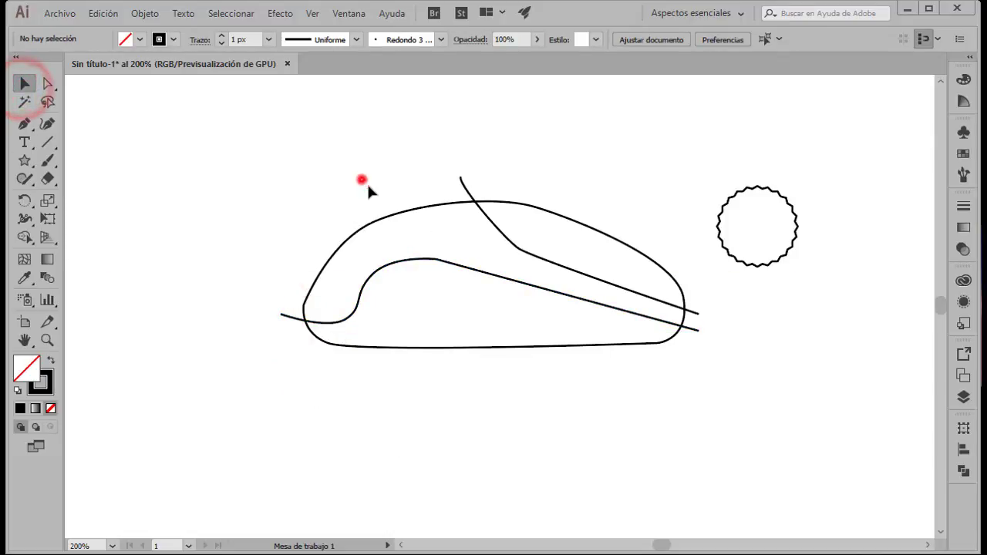
pyautogui.moveTo(362, 180); pyautogui.dragTo(604, 388)
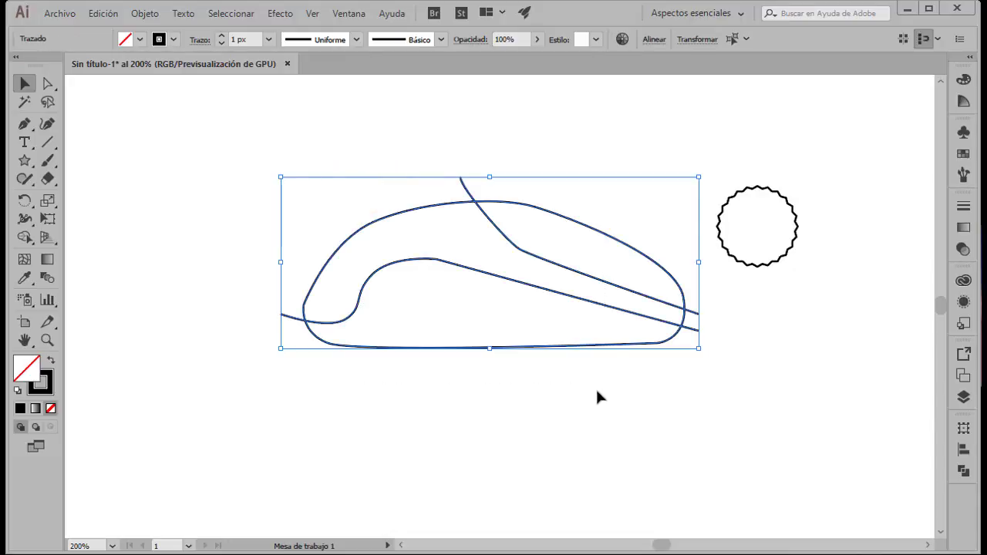
# - Divide the mouse outline with Pathfinder and select its upper-right piece
pyautogui.click(963, 471)
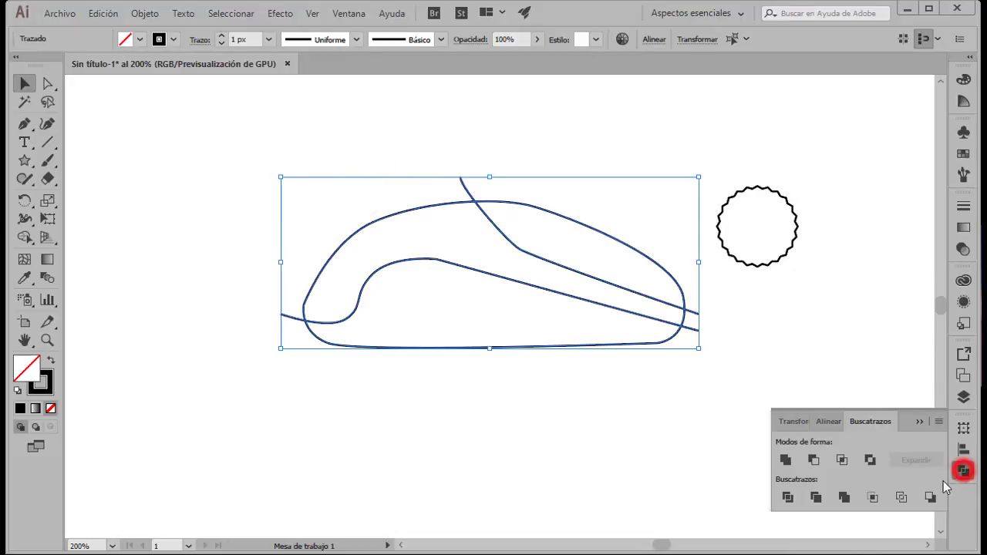
pyautogui.click(786, 497)
pyautogui.click(560, 440)
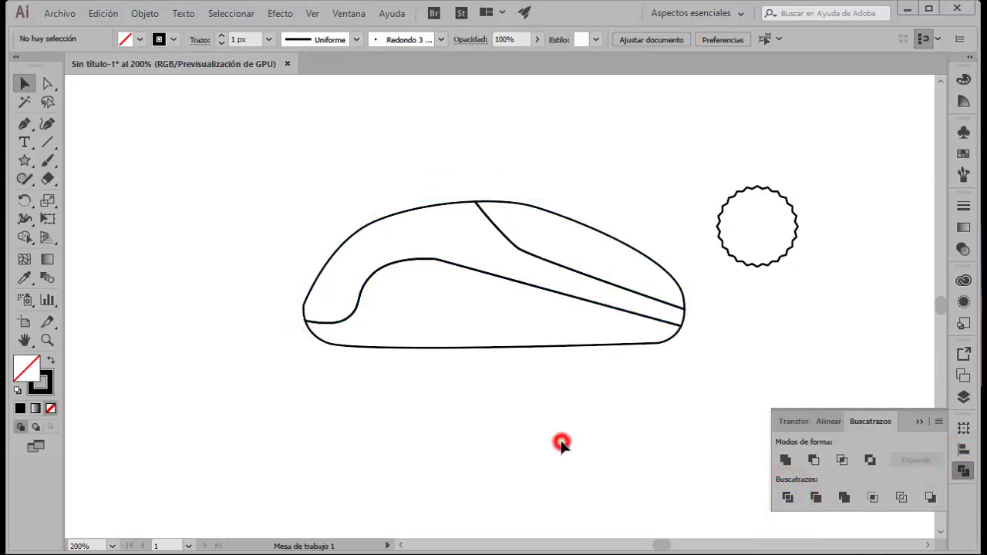
pyautogui.click(585, 350)
pyautogui.click(47, 85)
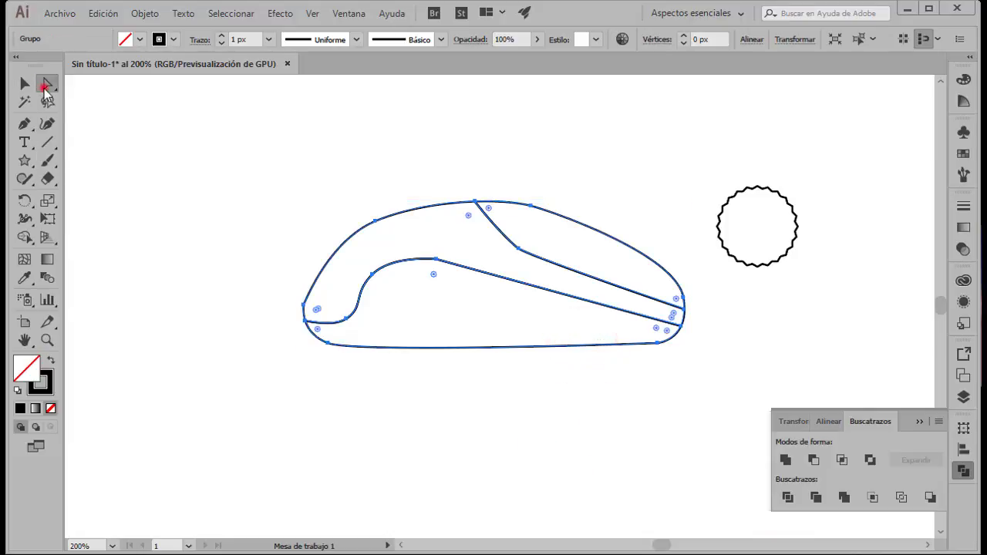
pyautogui.click(606, 281)
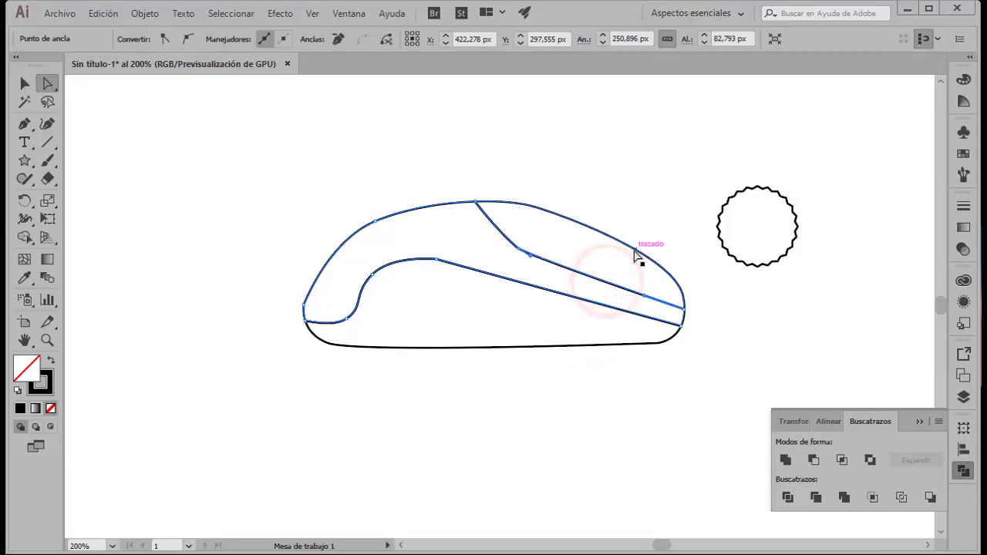
pyautogui.click(632, 250)
pyautogui.click(25, 83)
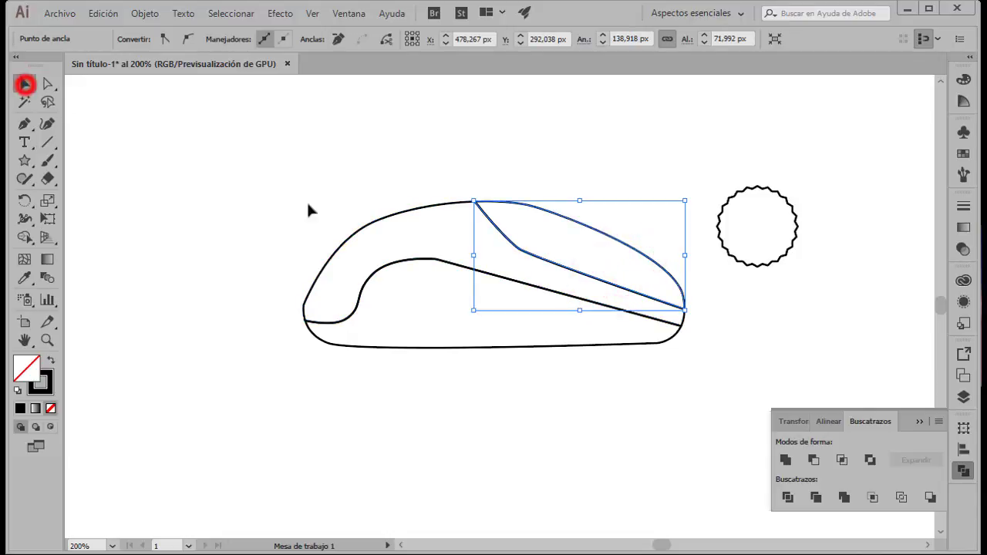
# - Paste a copy of the upper-right piece over the wavy circle and Divide them
pyautogui.hotkey('ctrl', 'c')
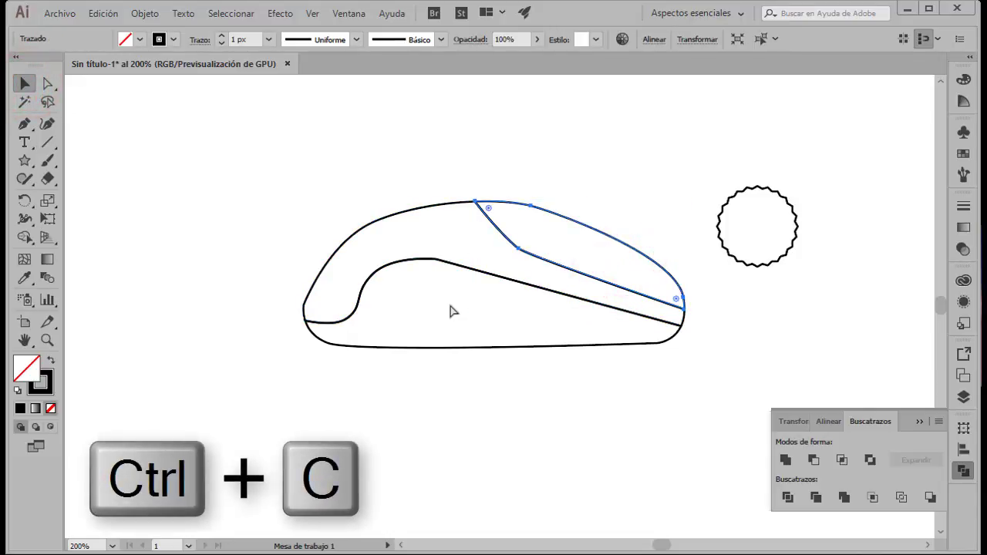
pyautogui.hotkey('ctrl', 'v')
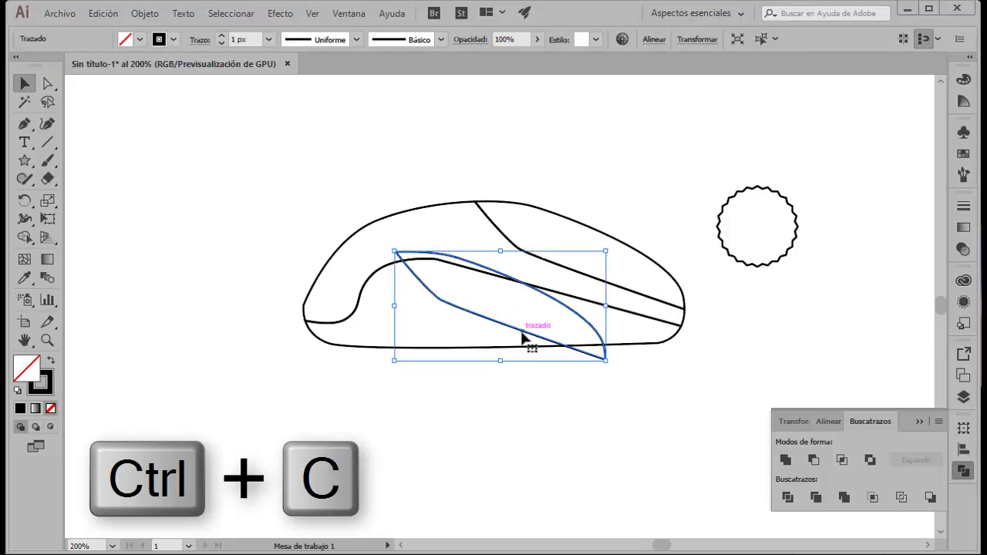
pyautogui.moveTo(522, 339); pyautogui.dragTo(771, 266)
pyautogui.moveTo(701, 158); pyautogui.dragTo(740, 269)
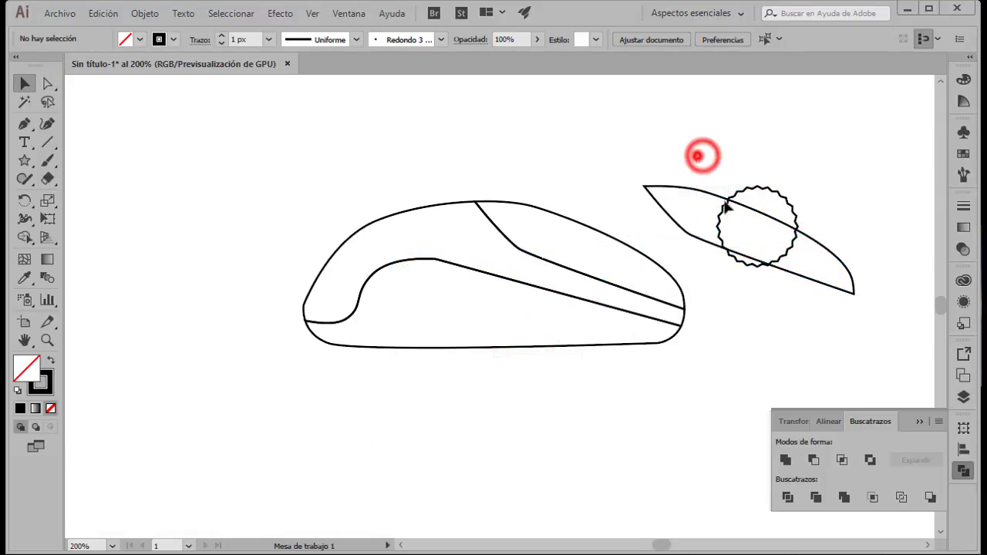
pyautogui.click(787, 497)
pyautogui.click(758, 383)
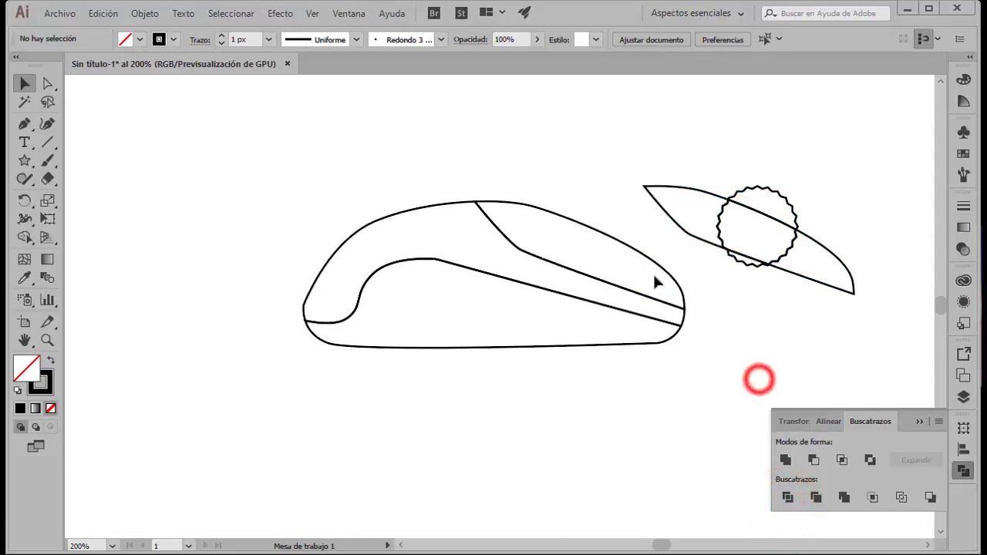
# - Ungroup the divided circle, delete the extra pieces, and move the wavy arc up-left
pyautogui.click(703, 185)
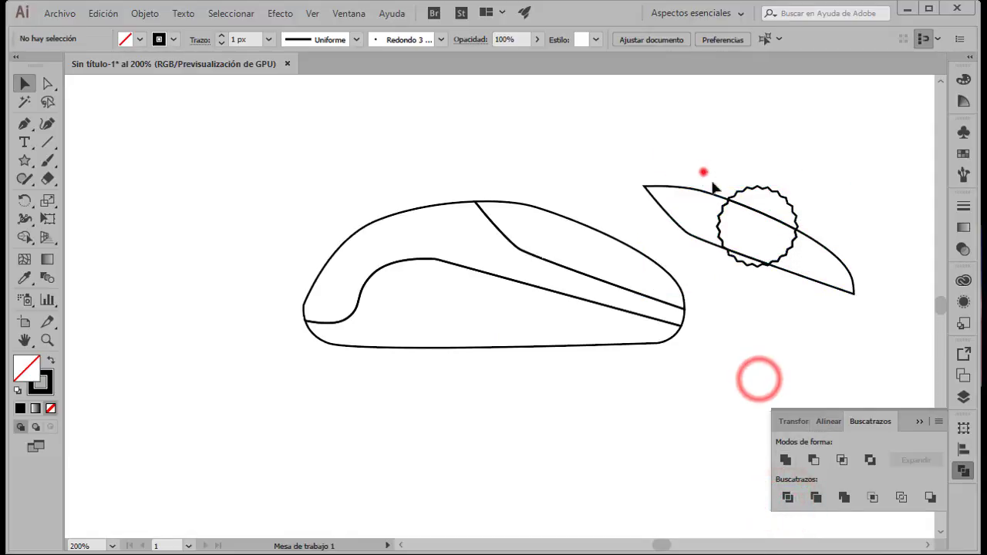
pyautogui.click(139, 15)
pyautogui.click(193, 73)
pyautogui.click(537, 136)
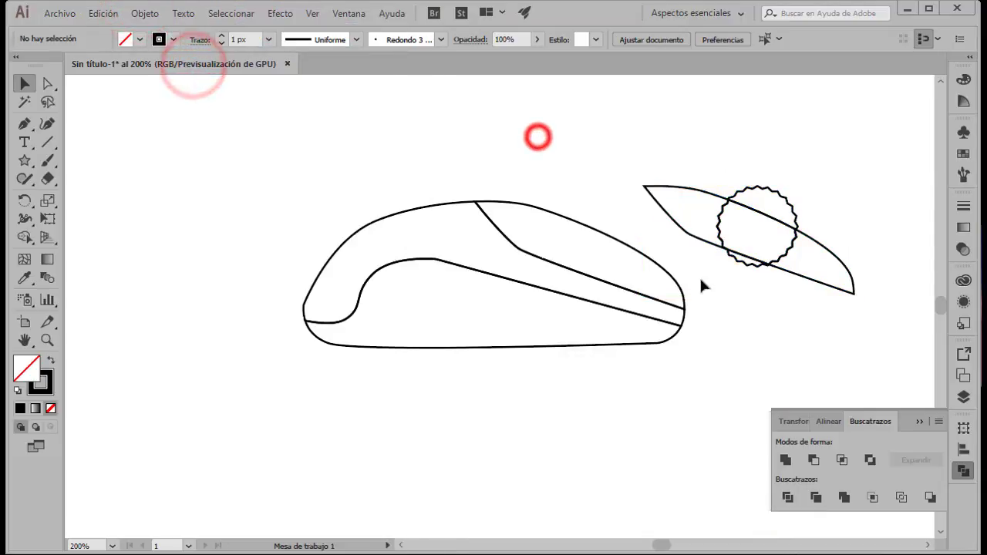
pyautogui.moveTo(782, 293); pyautogui.dragTo(728, 239)
pyautogui.press('Delete')
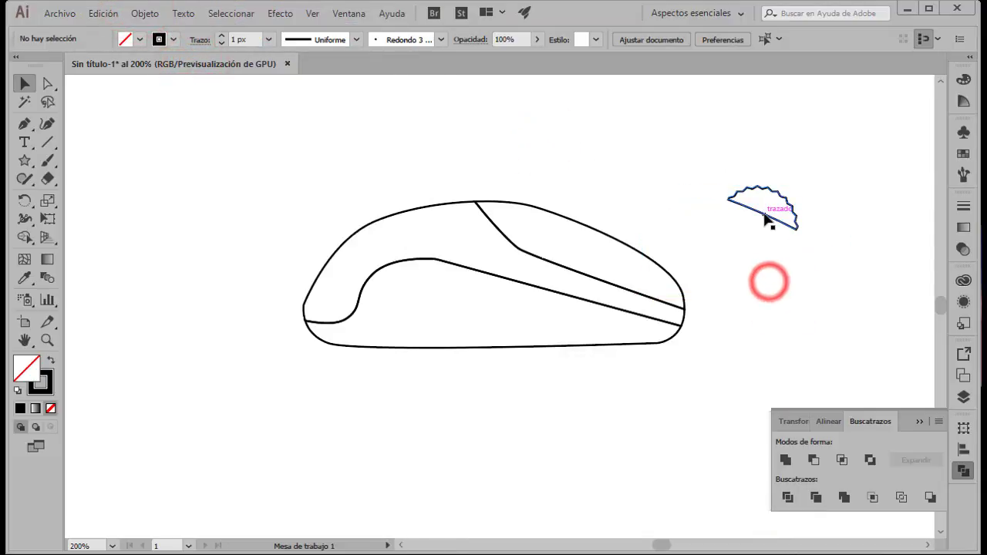
pyautogui.moveTo(779, 227); pyautogui.dragTo(710, 163)
pyautogui.click(740, 242)
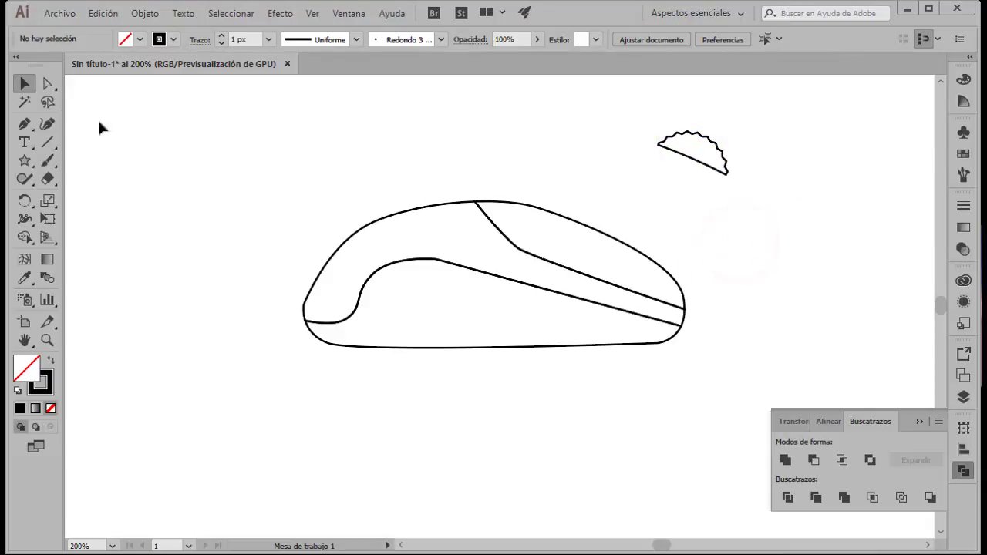
# - Fill the mouse's upper-right piece with pale grey
pyautogui.click(537, 258)
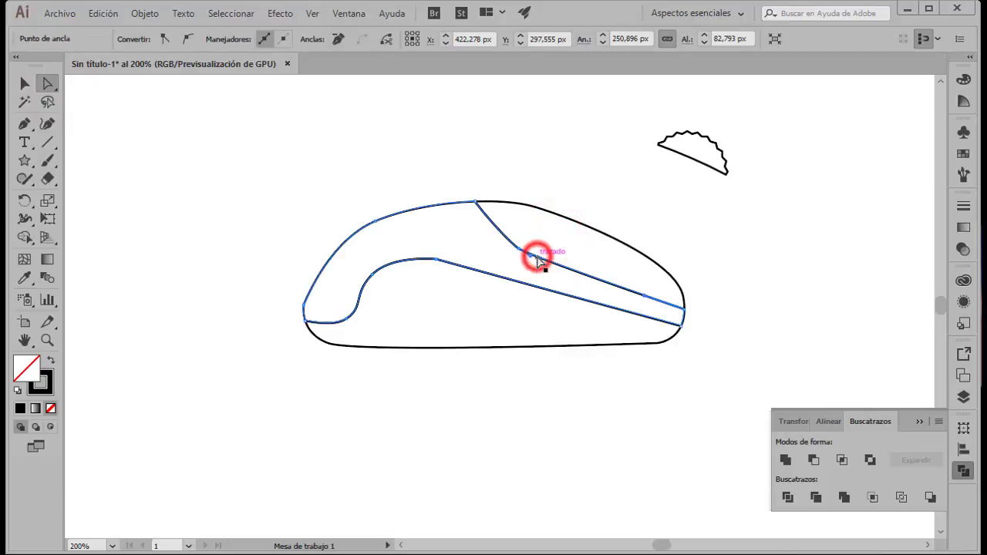
pyautogui.click(577, 224)
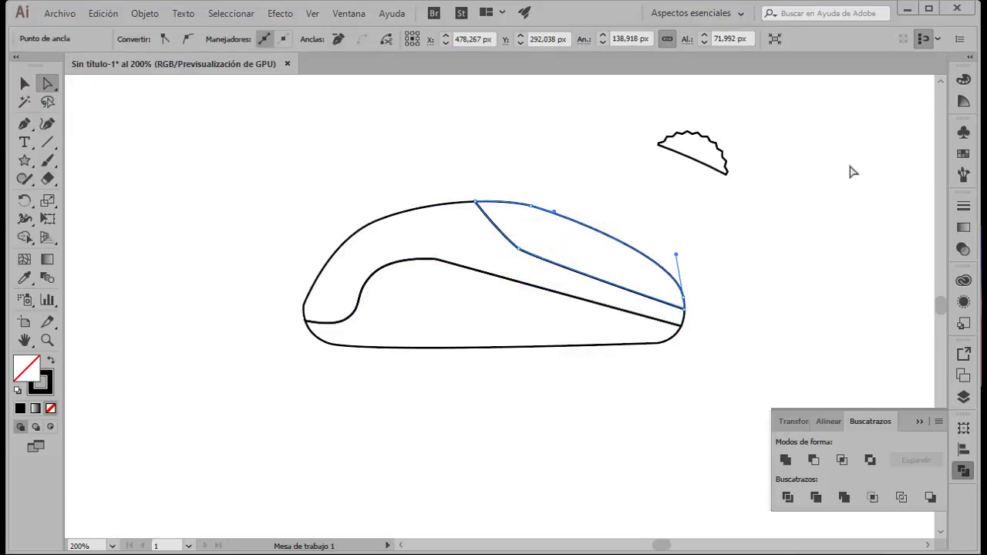
pyautogui.click(962, 154)
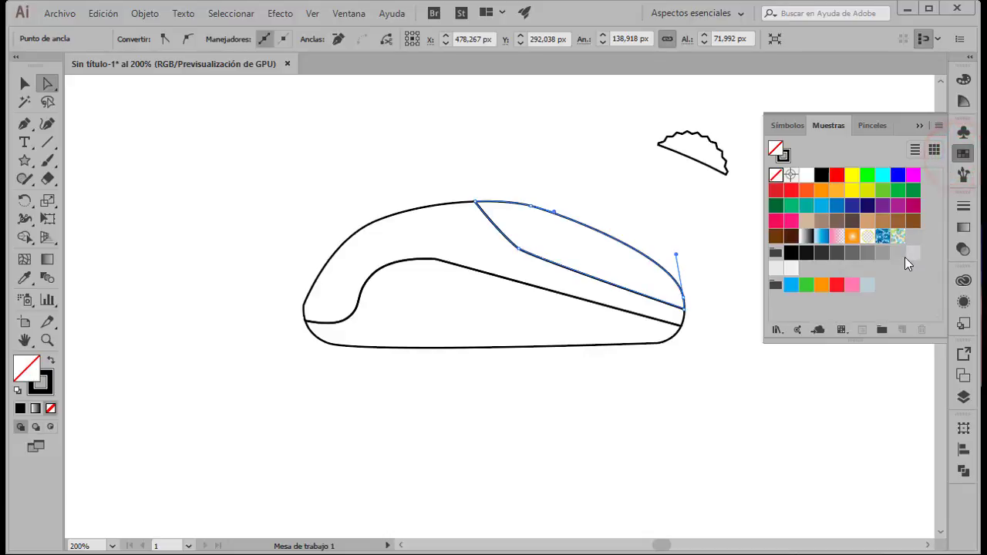
pyautogui.click(911, 256)
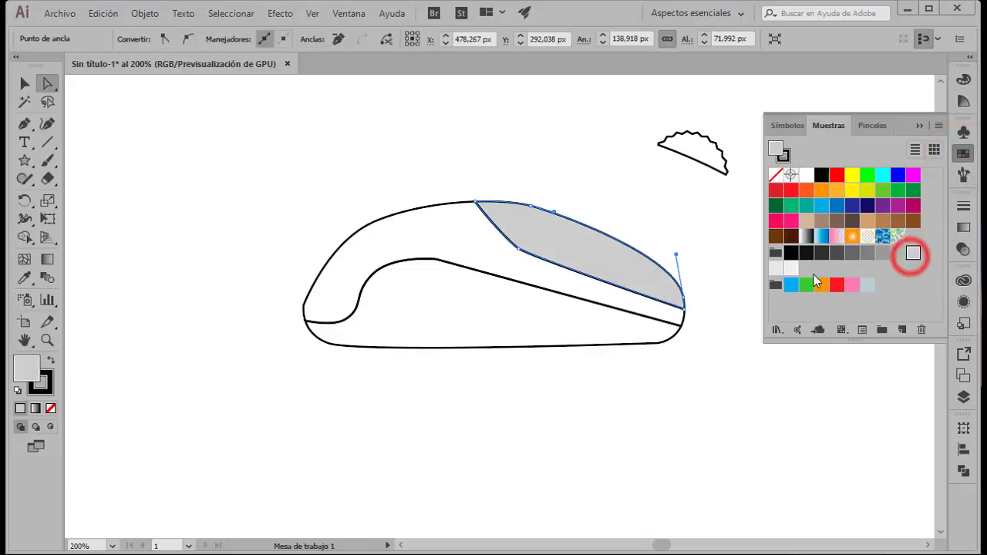
pyautogui.click(776, 267)
# - Fill the curved band dark navy and the lower body black
pyautogui.click(432, 208)
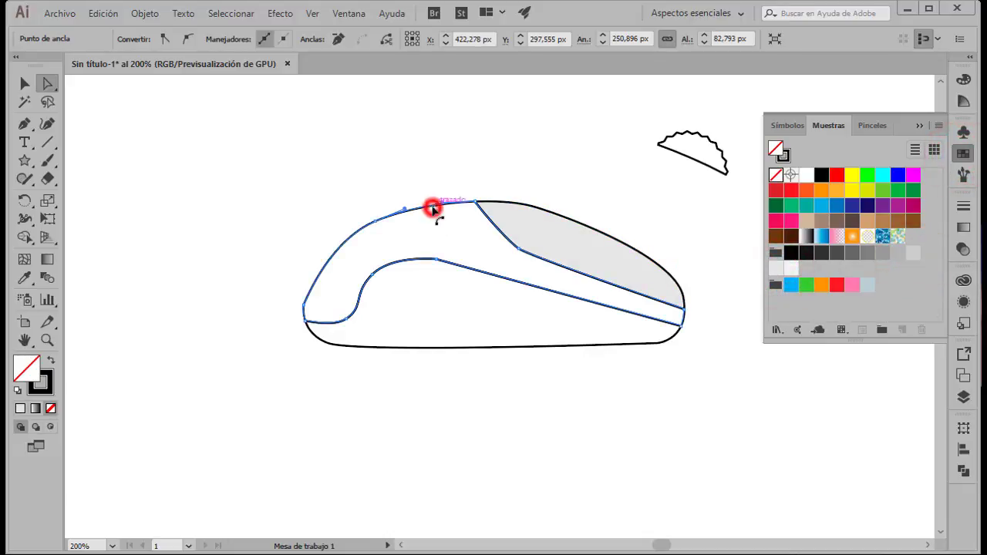
pyautogui.click(881, 208)
pyautogui.click(867, 205)
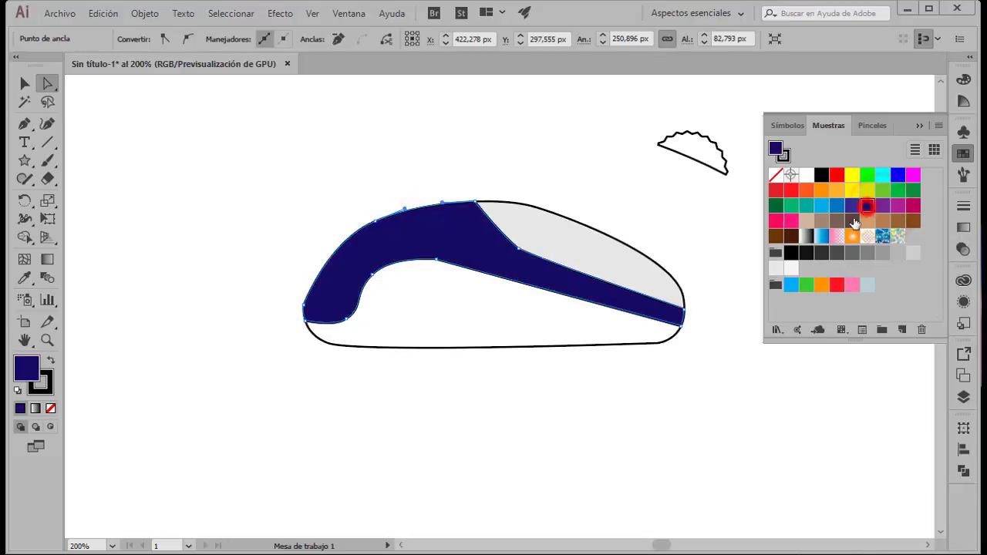
pyautogui.click(524, 346)
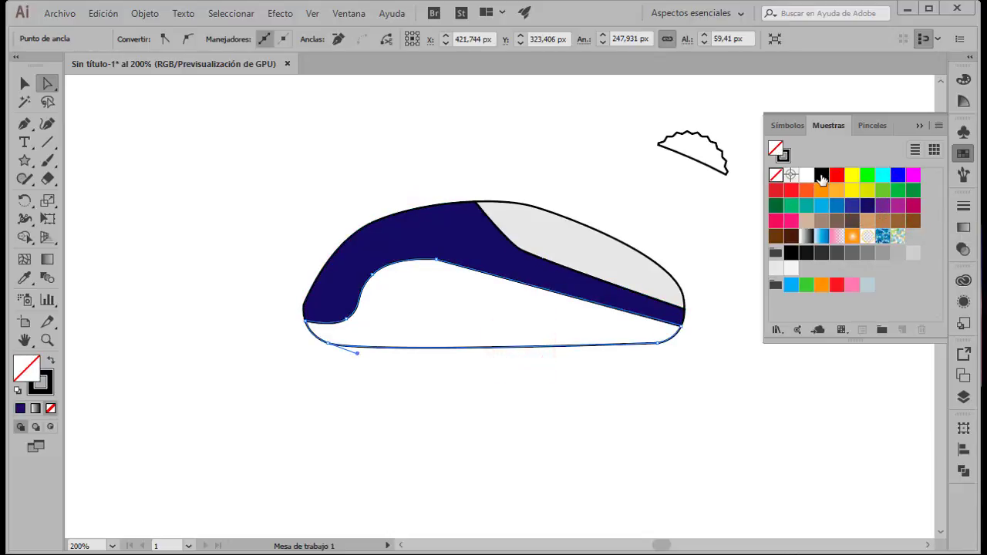
pyautogui.click(821, 175)
pyautogui.click(659, 229)
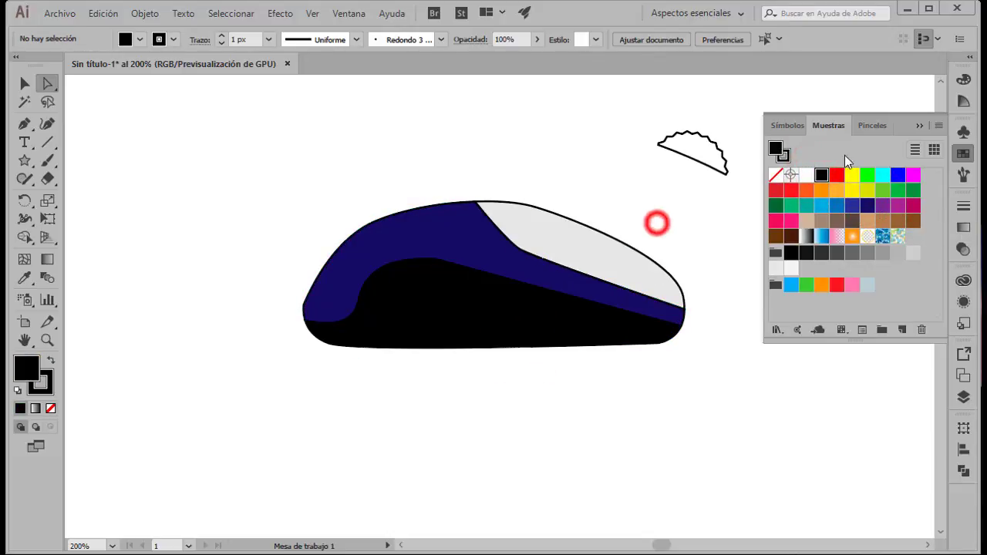
pyautogui.click(917, 123)
pyautogui.click(379, 185)
# - Remove the mouse's outline stroke, then open and cancel 3D Extrude & Bevel
pyautogui.click(23, 85)
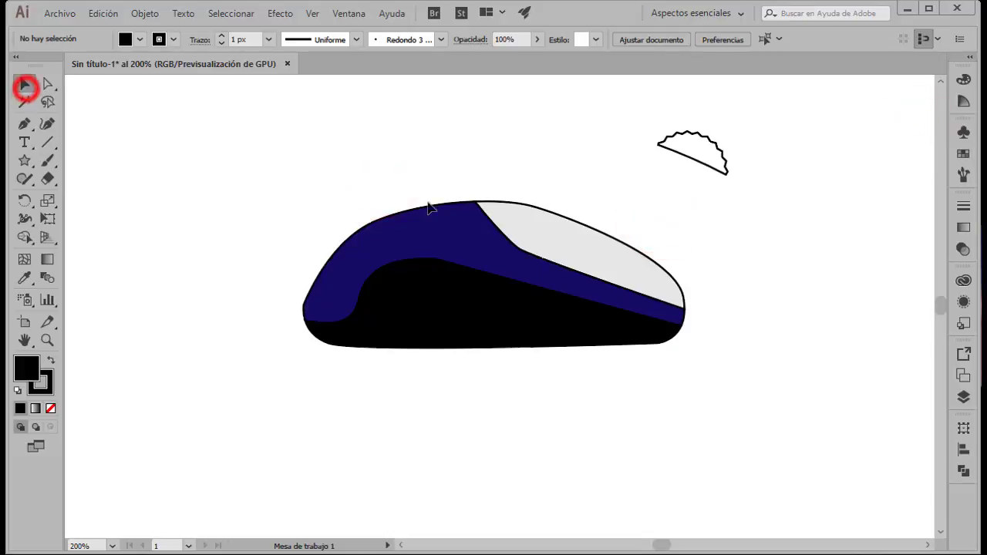
pyautogui.moveTo(378, 172); pyautogui.dragTo(582, 382)
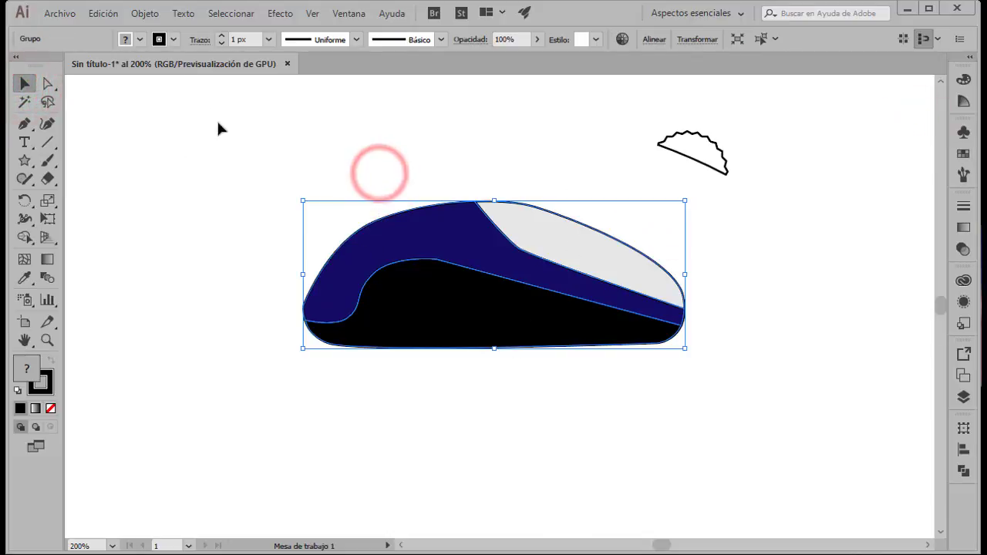
pyautogui.click(173, 40)
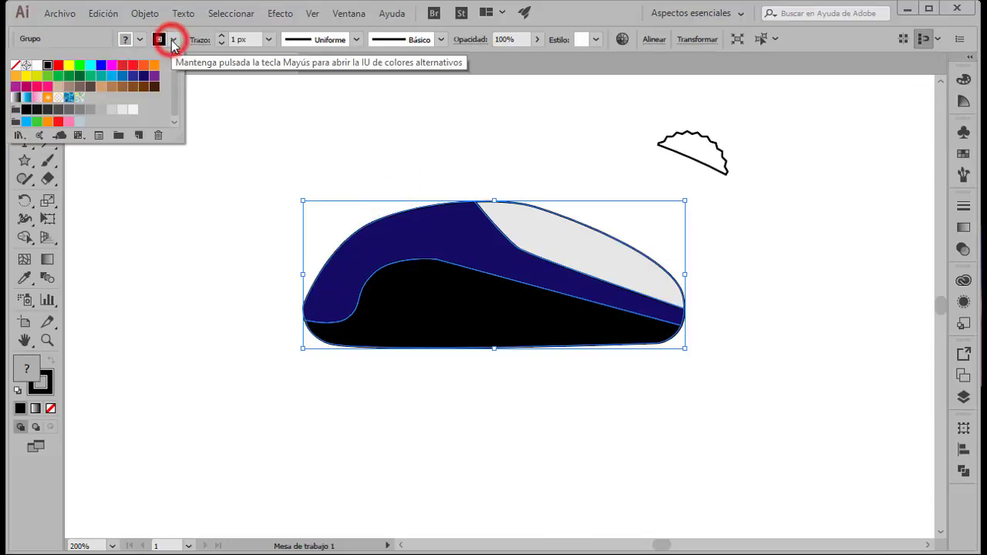
pyautogui.click(15, 65)
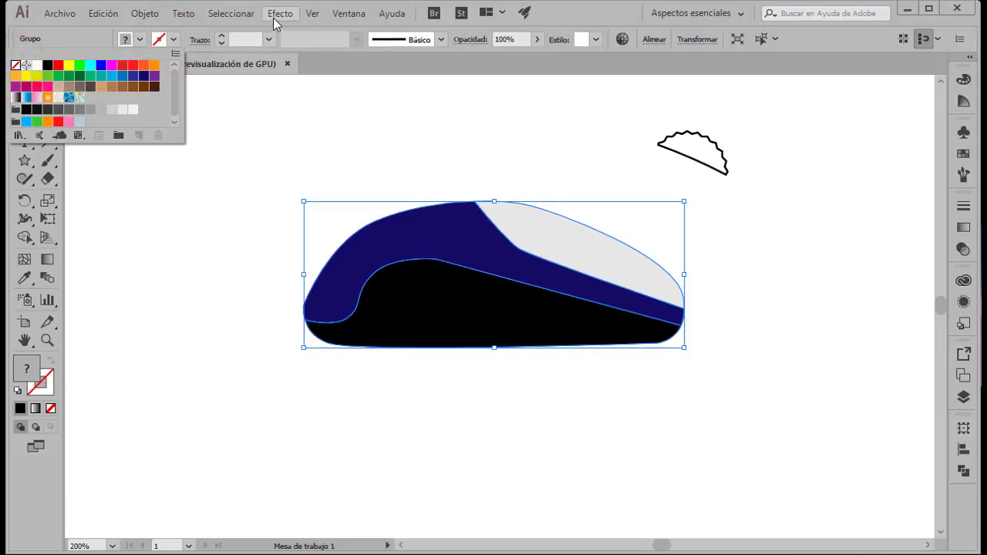
pyautogui.click(279, 13)
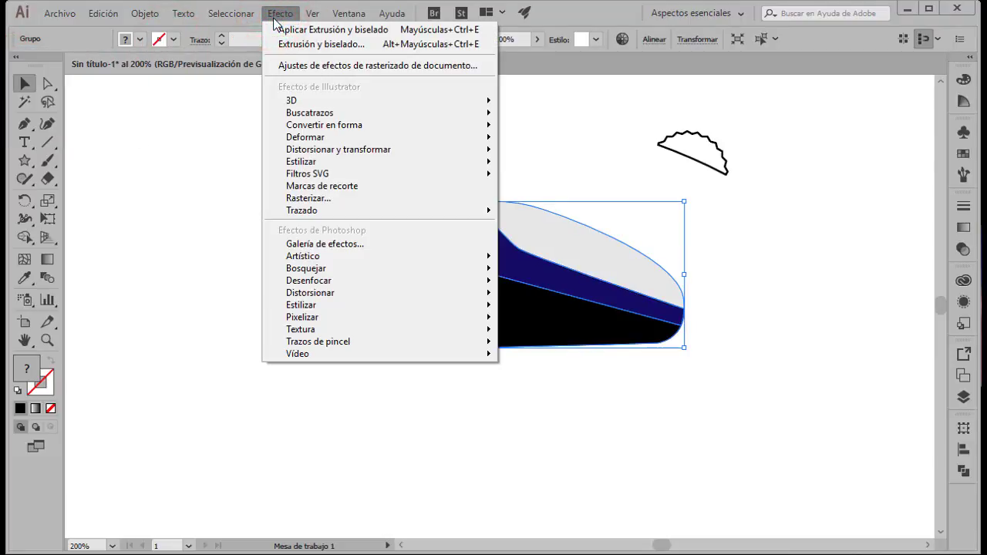
pyautogui.click(297, 101)
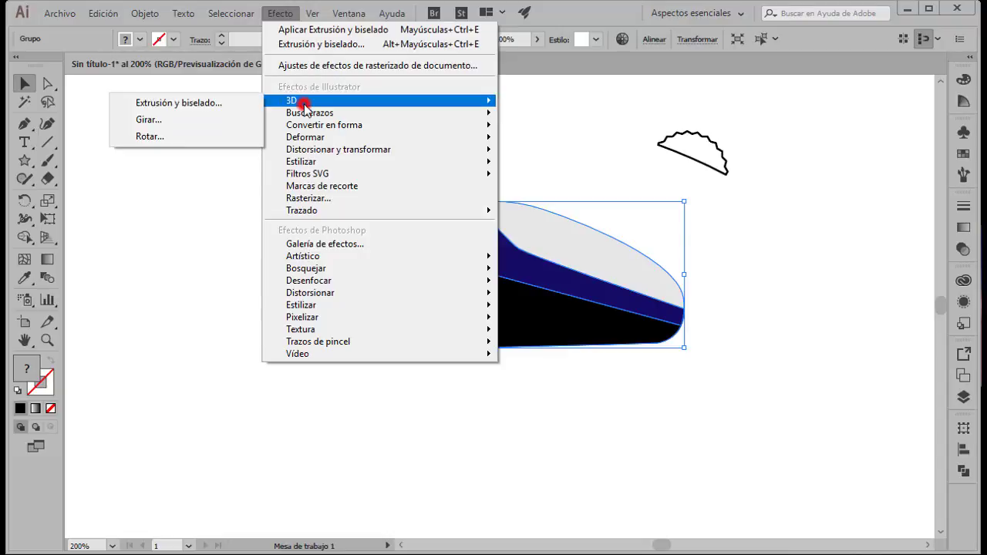
pyautogui.click(216, 104)
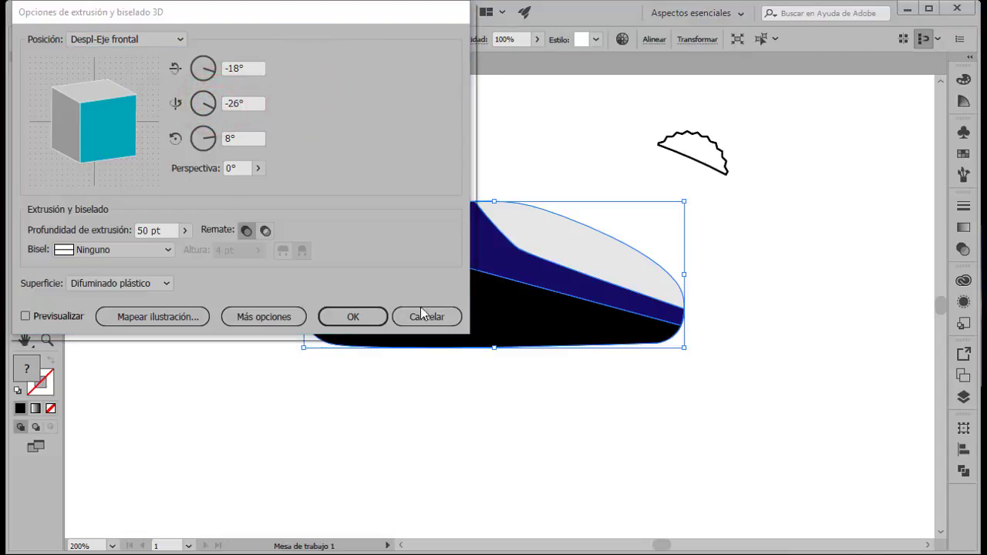
pyautogui.click(429, 312)
# - Move the mouse and wavy arc together to the lower left, then select the mouse group
pyautogui.click(47, 340)
pyautogui.moveTo(780, 247)
pyautogui.mouseDown()
pyautogui.moveTo(657, 249)
pyautogui.moveTo(234, 322)
pyautogui.mouseUp()
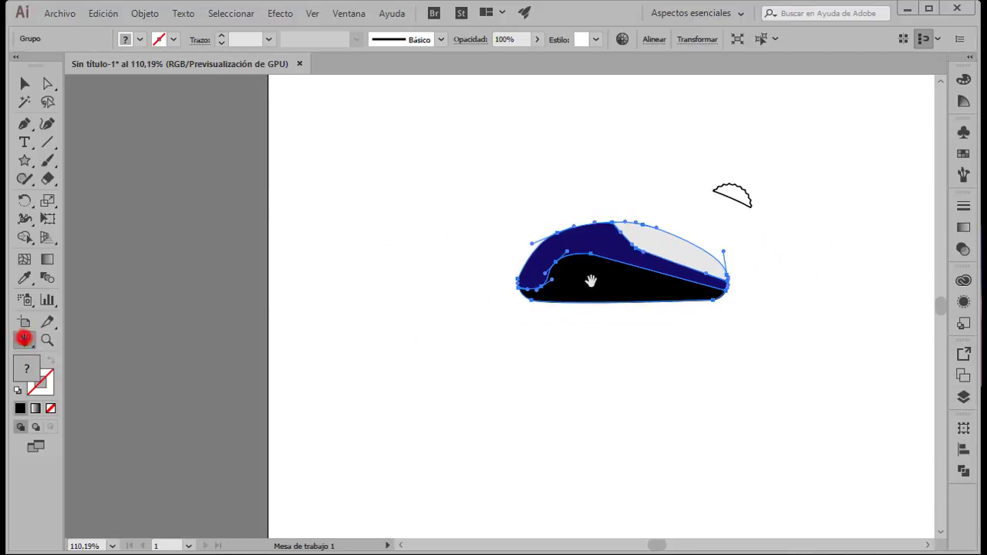
pyautogui.moveTo(591, 280); pyautogui.dragTo(369, 343)
pyautogui.click(23, 85)
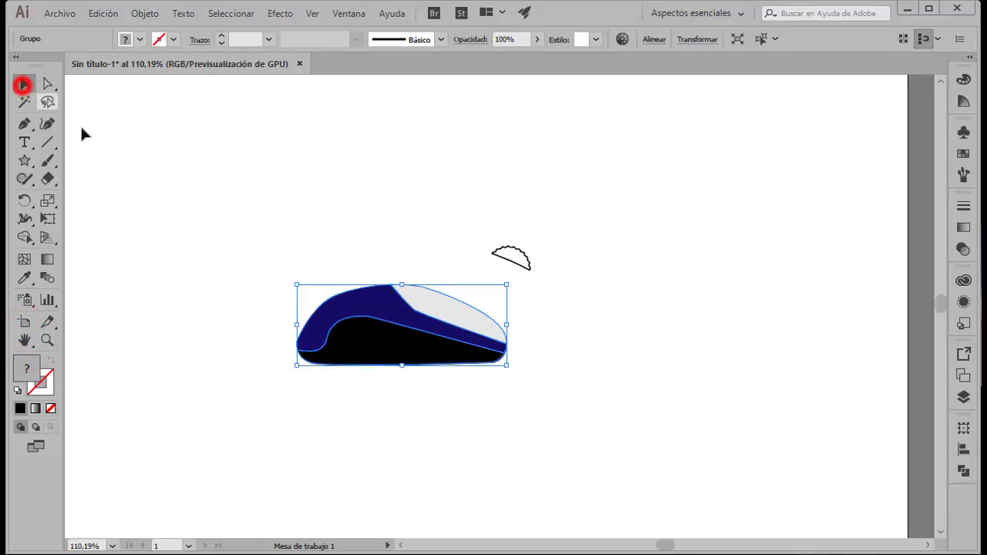
pyautogui.click(253, 225)
pyautogui.moveTo(277, 195); pyautogui.dragTo(630, 374)
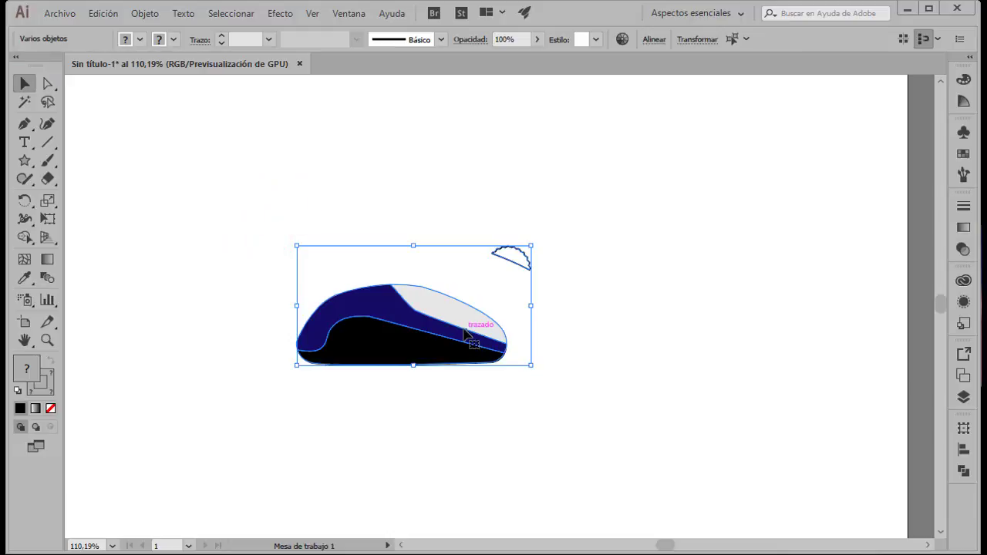
pyautogui.moveTo(467, 333); pyautogui.dragTo(256, 414)
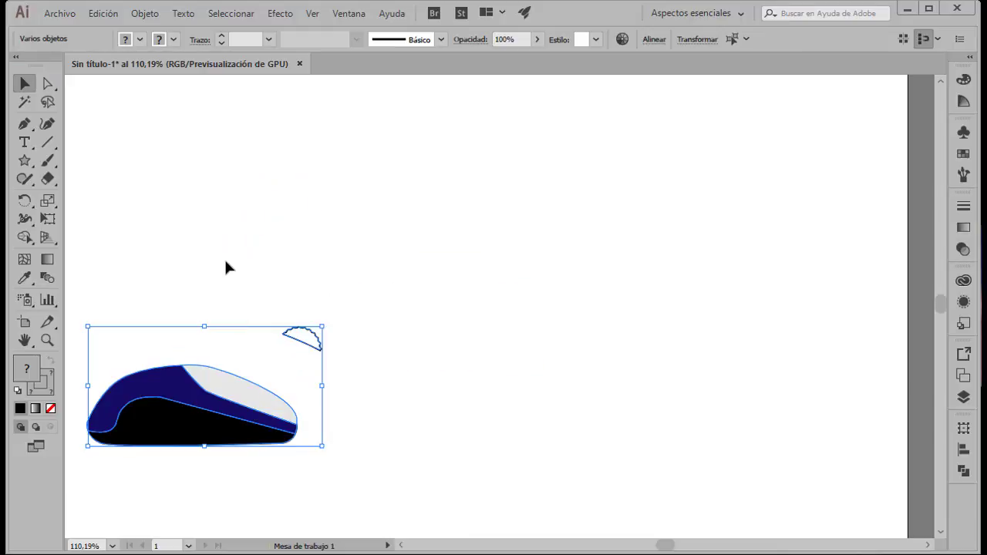
pyautogui.click(225, 260)
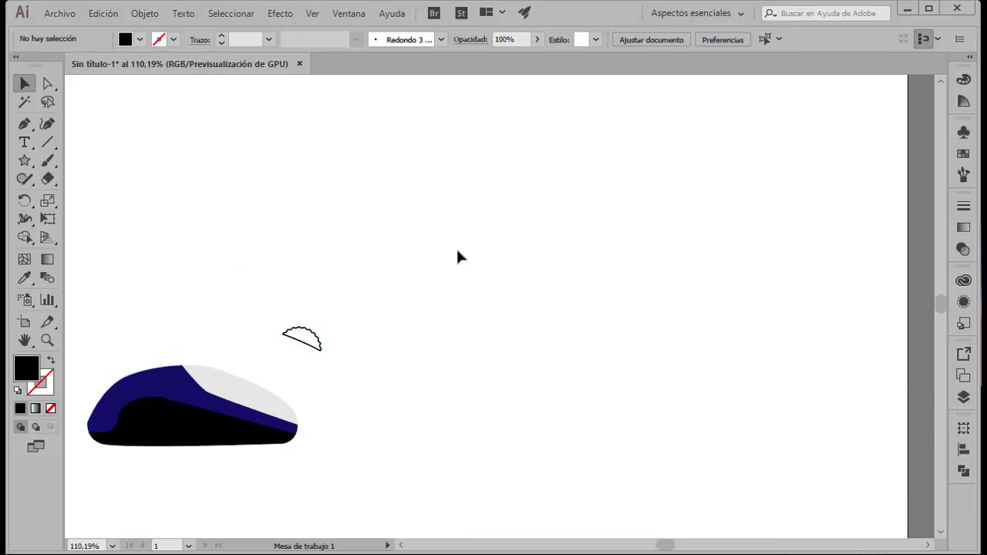
pyautogui.moveTo(136, 331); pyautogui.dragTo(227, 436)
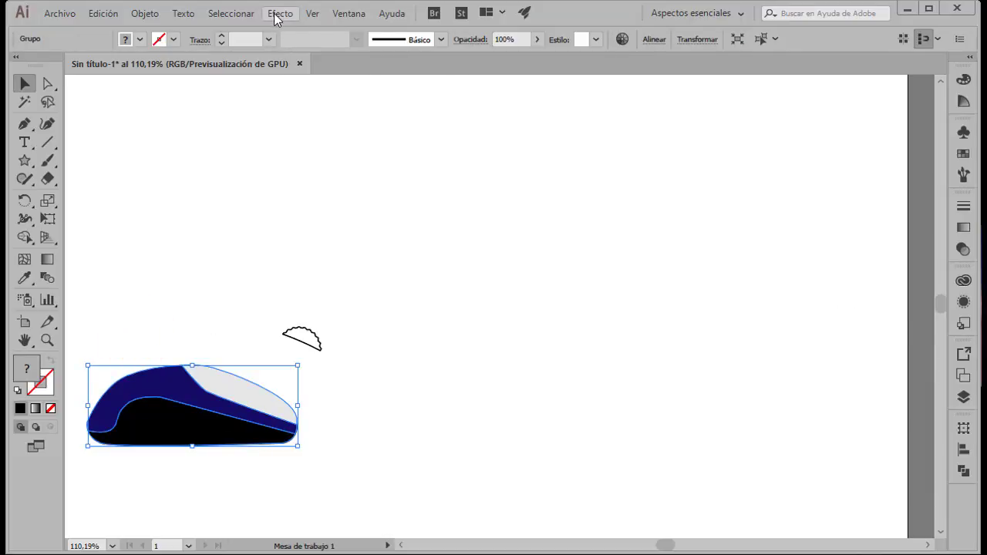
# - Apply 3D Extrude & Bevel to the mouse: depth 120 pt, rotation -18°, -9°, 2°
pyautogui.click(275, 14)
pyautogui.moveTo(378, 100)
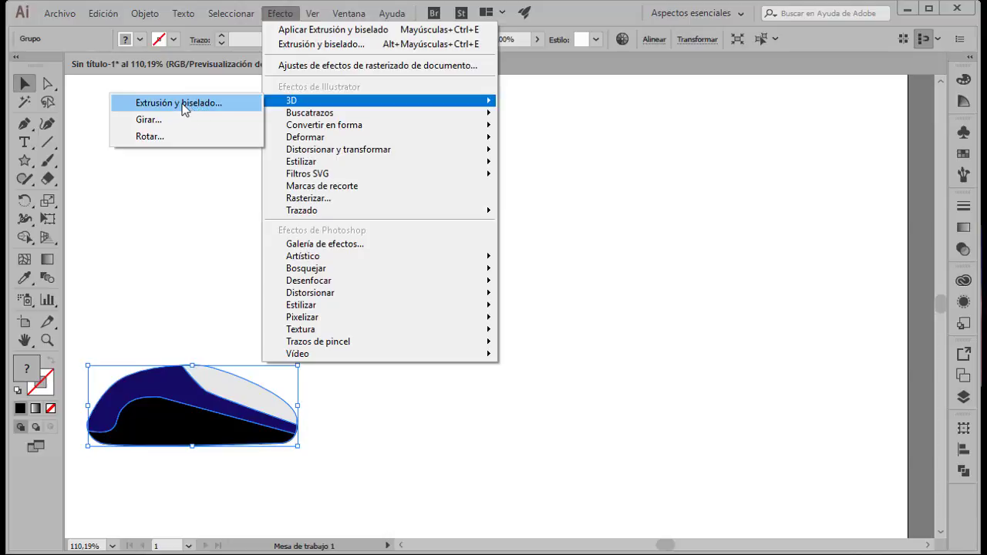
pyautogui.click(183, 108)
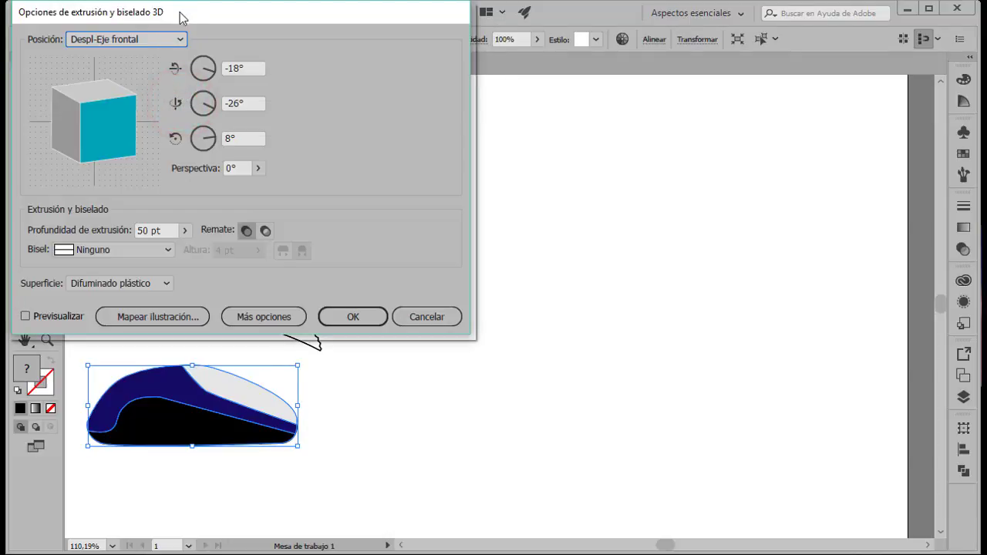
pyautogui.moveTo(182, 13)
pyautogui.mouseDown()
pyautogui.moveTo(520, 88)
pyautogui.moveTo(599, 77)
pyautogui.mouseUp()
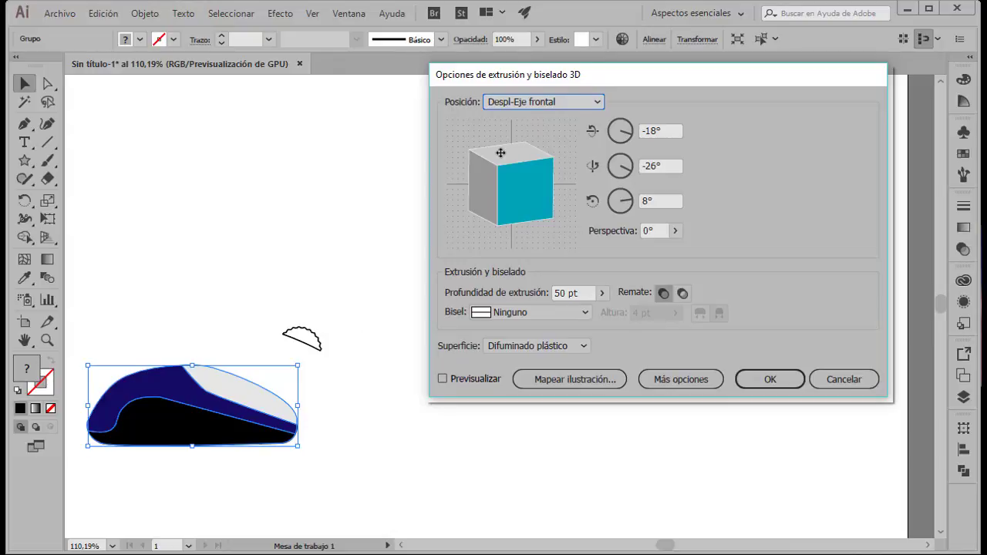
pyautogui.click(445, 379)
pyautogui.click(567, 293)
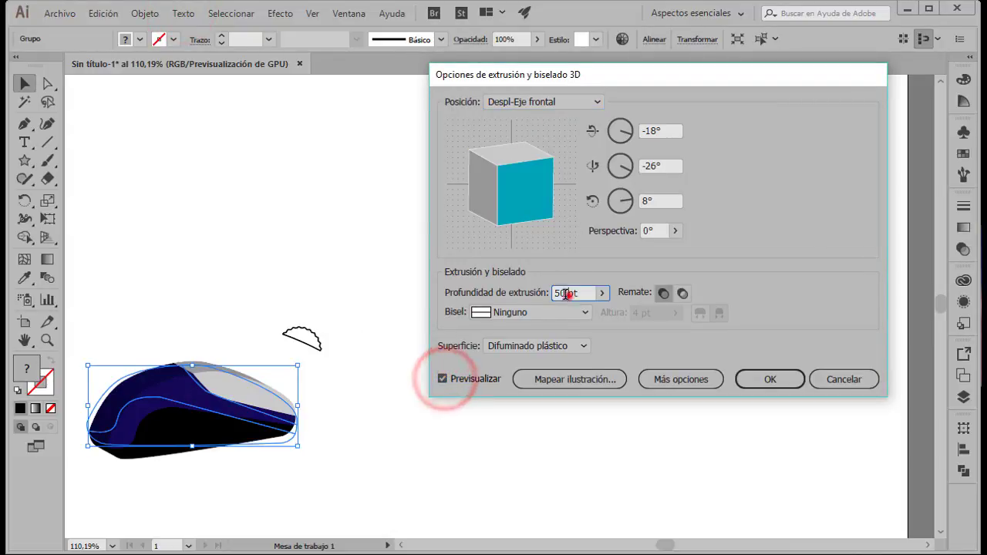
pyautogui.write('120')
pyautogui.press('Tab')
pyautogui.write('-9')
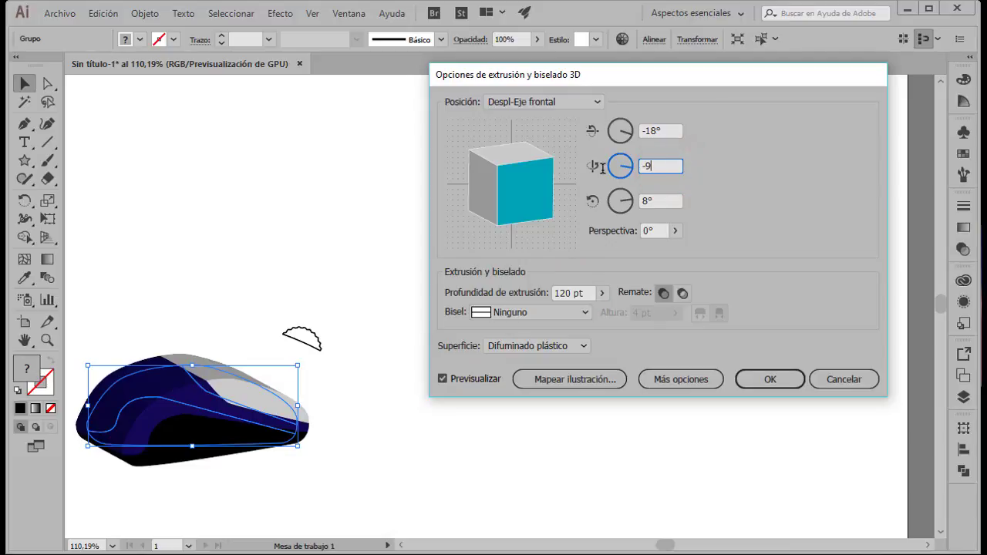
pyautogui.press('Tab')
pyautogui.write('2')
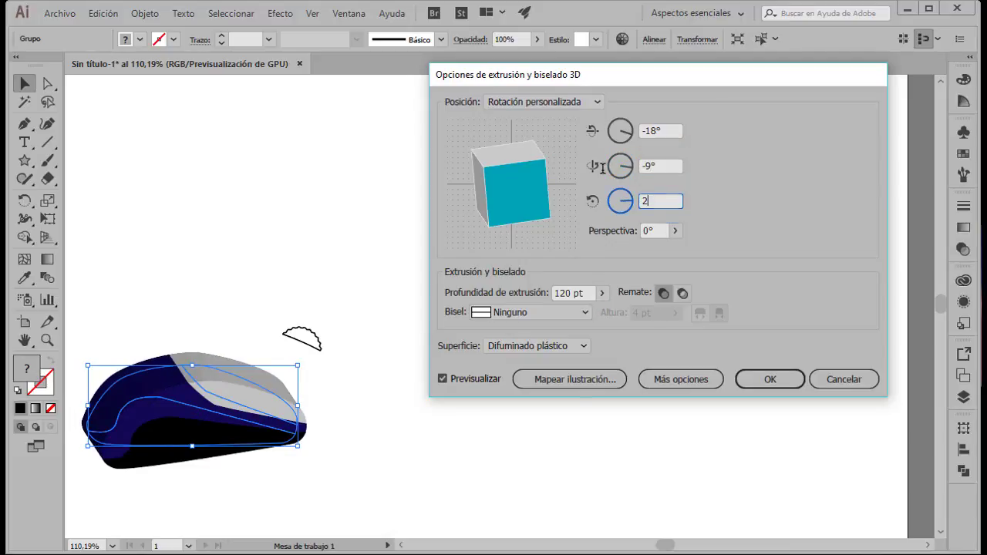
pyautogui.press('Tab')
pyautogui.click(762, 381)
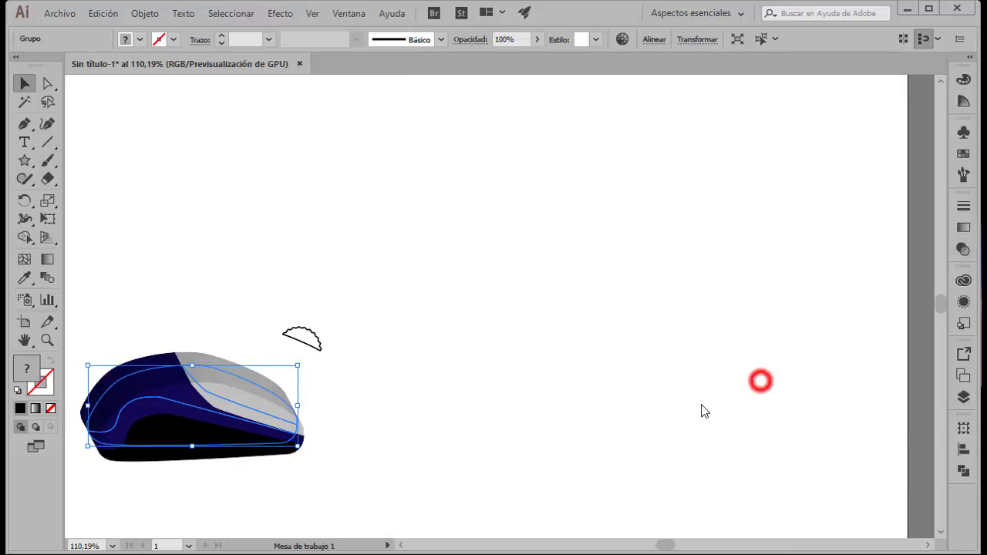
# - Give the small arc a grey fill and no stroke
pyautogui.click(319, 346)
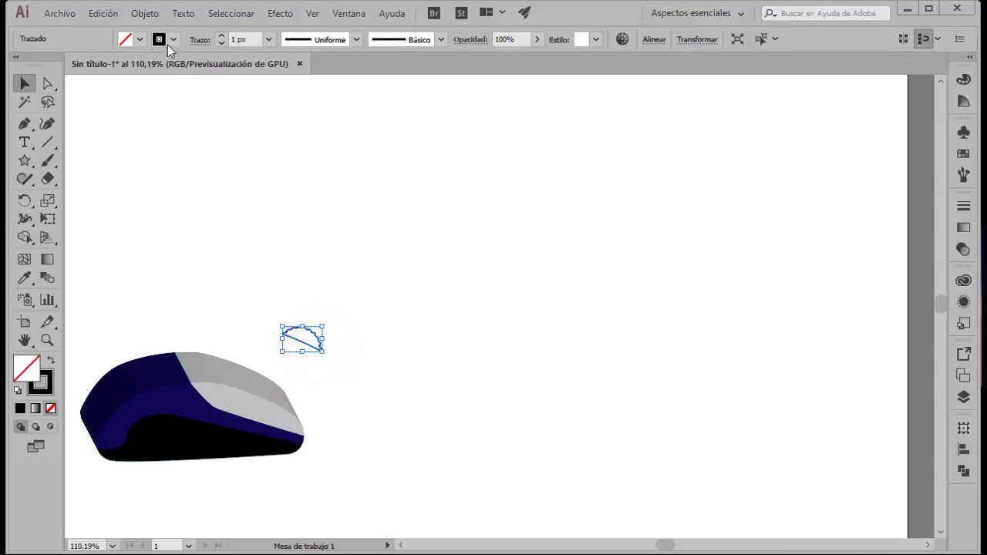
pyautogui.click(141, 39)
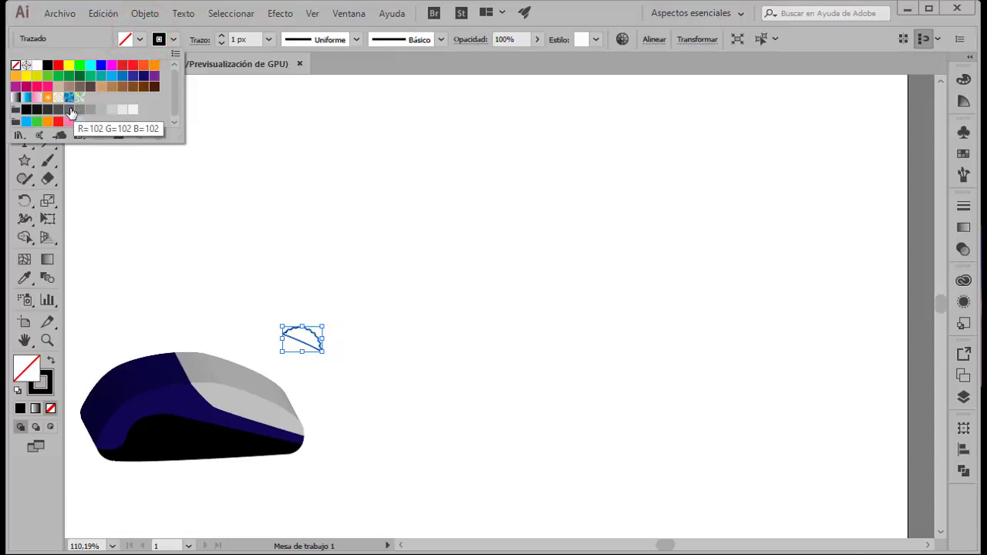
pyautogui.click(70, 110)
pyautogui.click(174, 39)
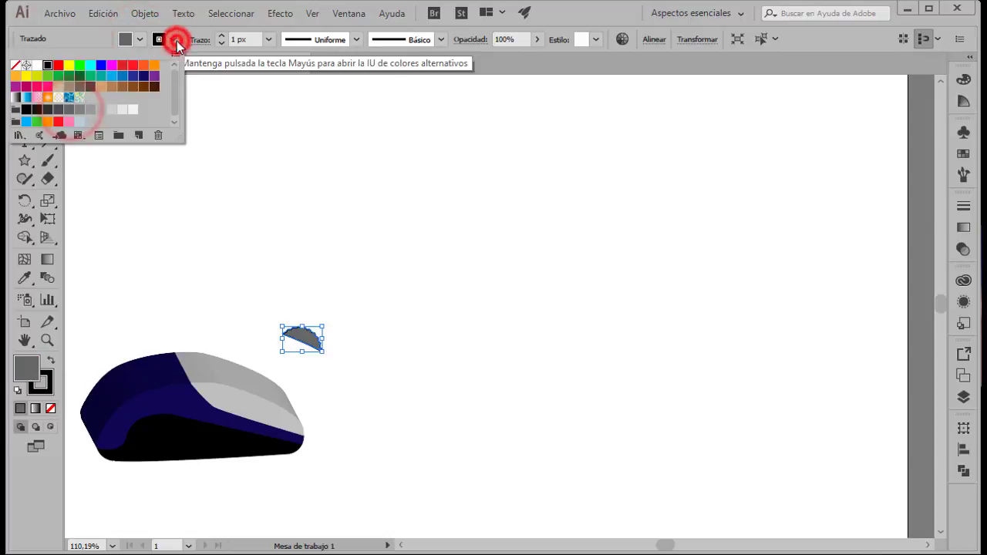
pyautogui.click(15, 65)
pyautogui.click(278, 13)
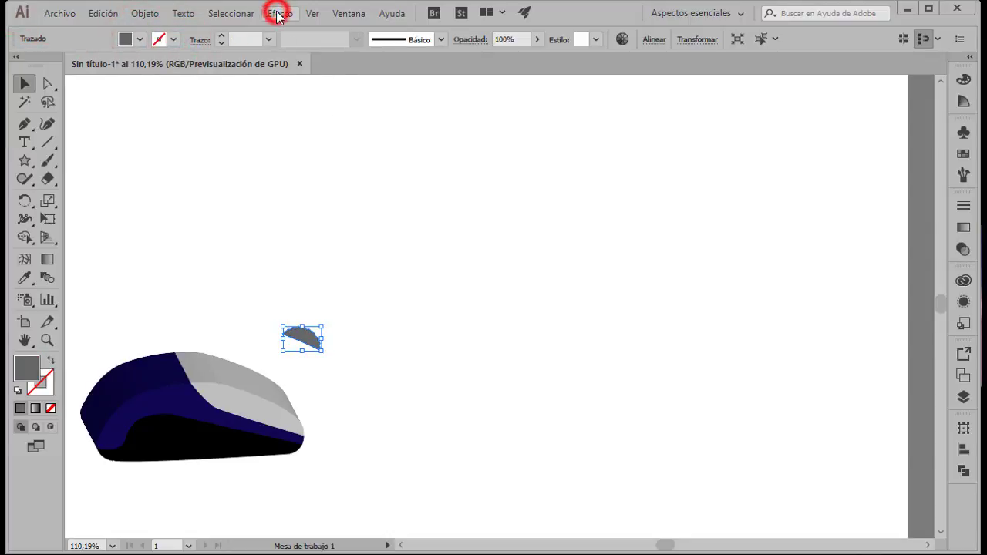
# - Extrude the arc 20 pt at -18°, -9°, 2° and move it onto the mouse's top
pyautogui.click(277, 16)
pyautogui.click(328, 100)
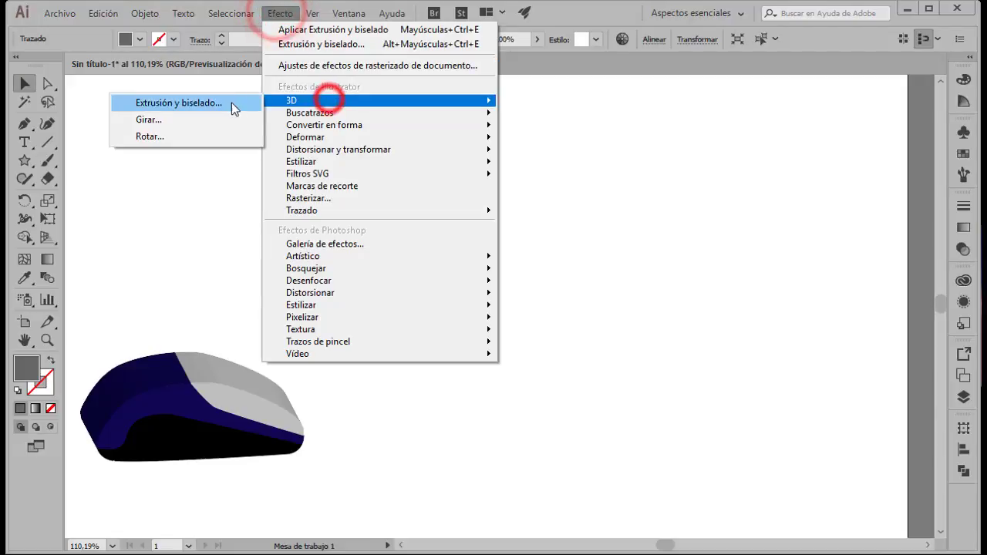
pyautogui.click(221, 103)
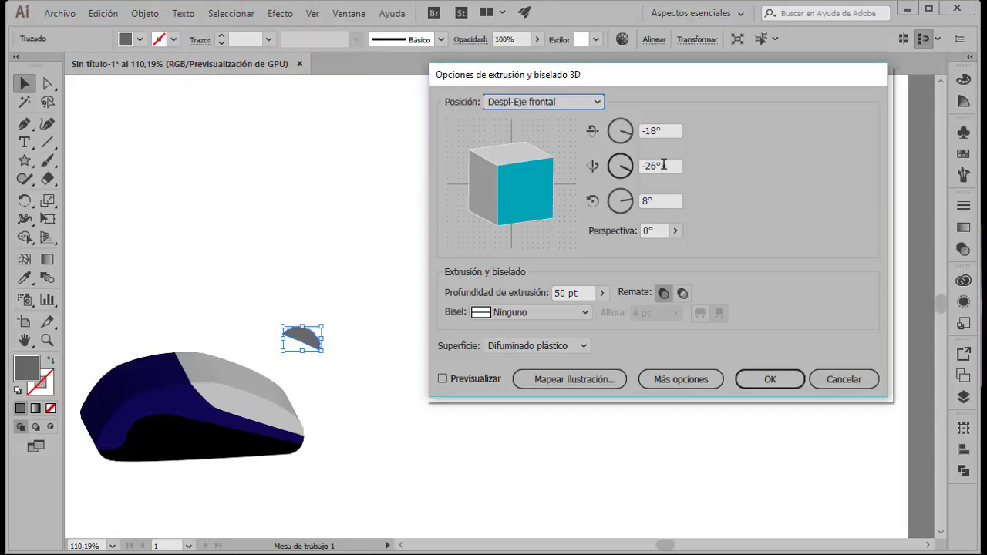
pyautogui.click(443, 379)
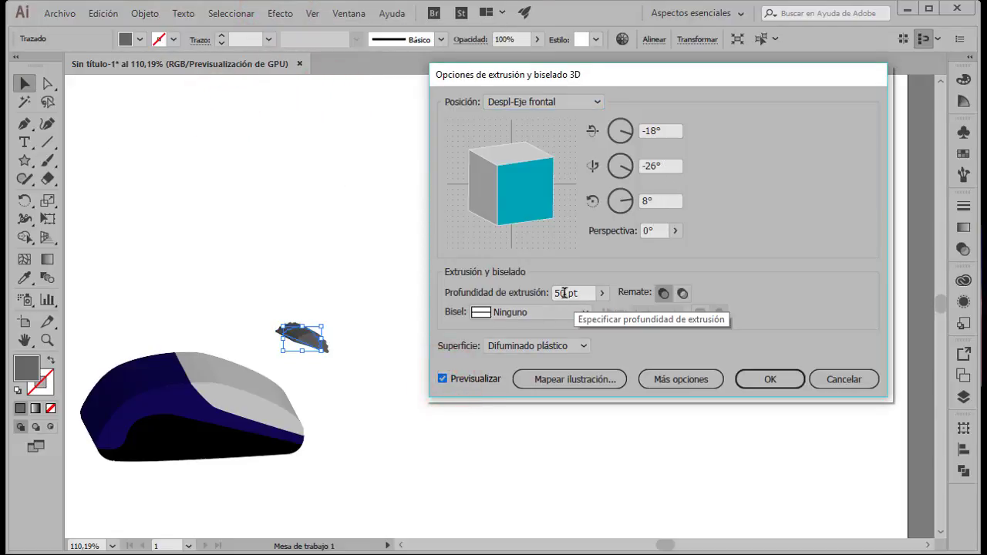
pyautogui.doubleClick(563, 293)
pyautogui.write('20')
pyautogui.press('Tab')
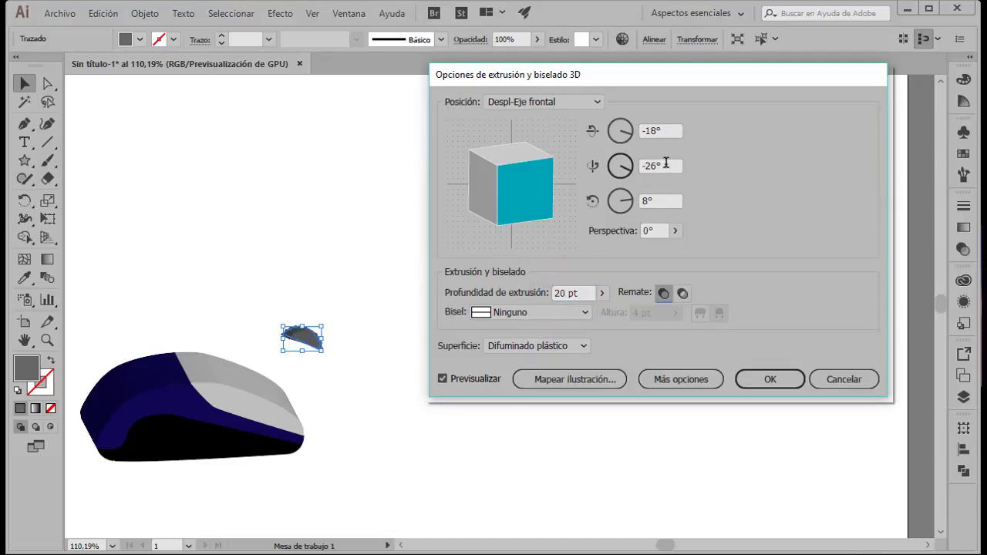
pyautogui.write('-9')
pyautogui.press('Tab')
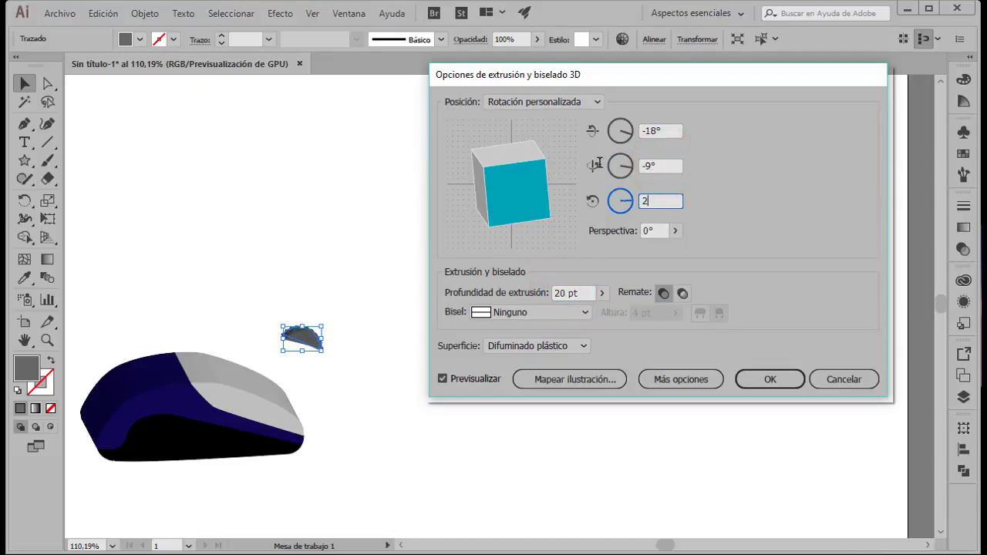
pyautogui.press('Tab')
pyautogui.click(764, 380)
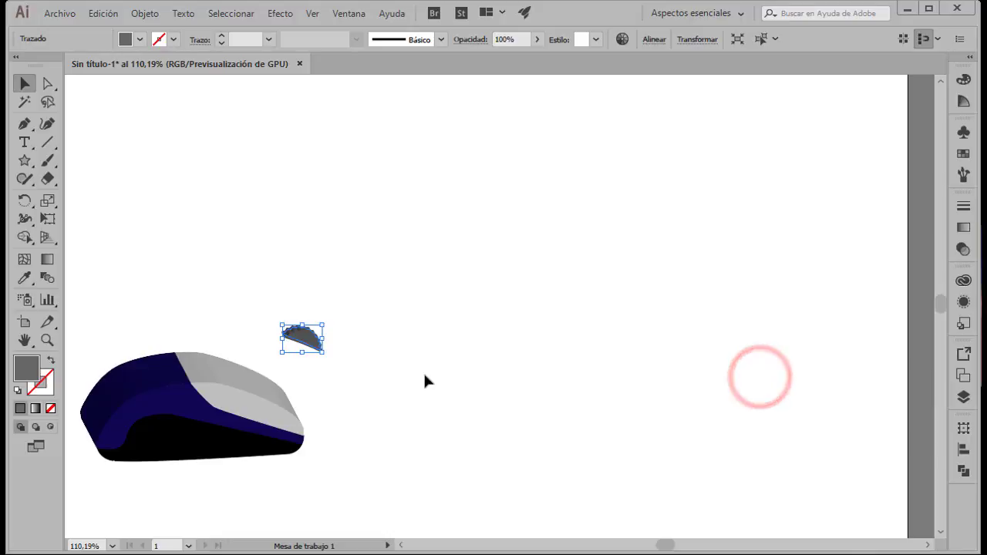
pyautogui.click(307, 343)
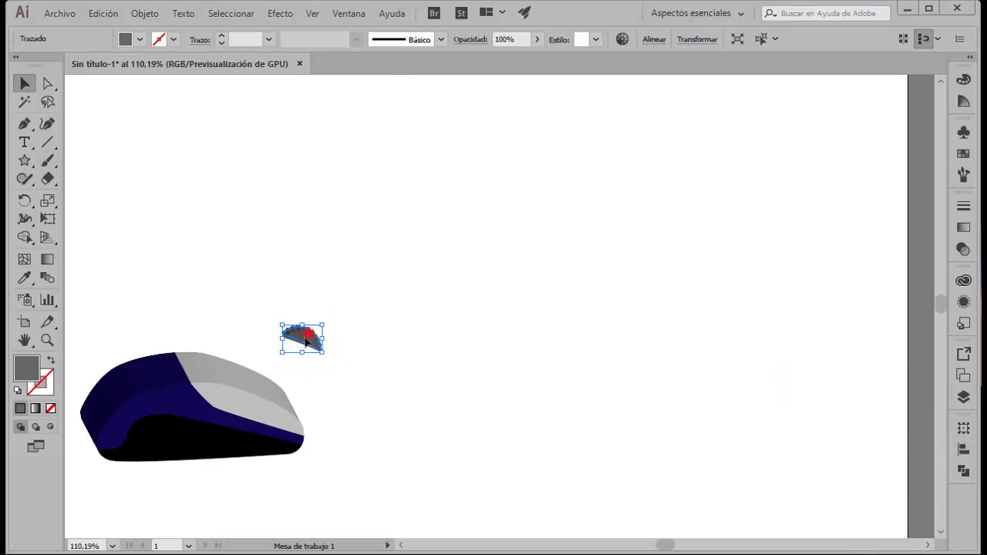
pyautogui.moveTo(307, 343); pyautogui.dragTo(249, 375)
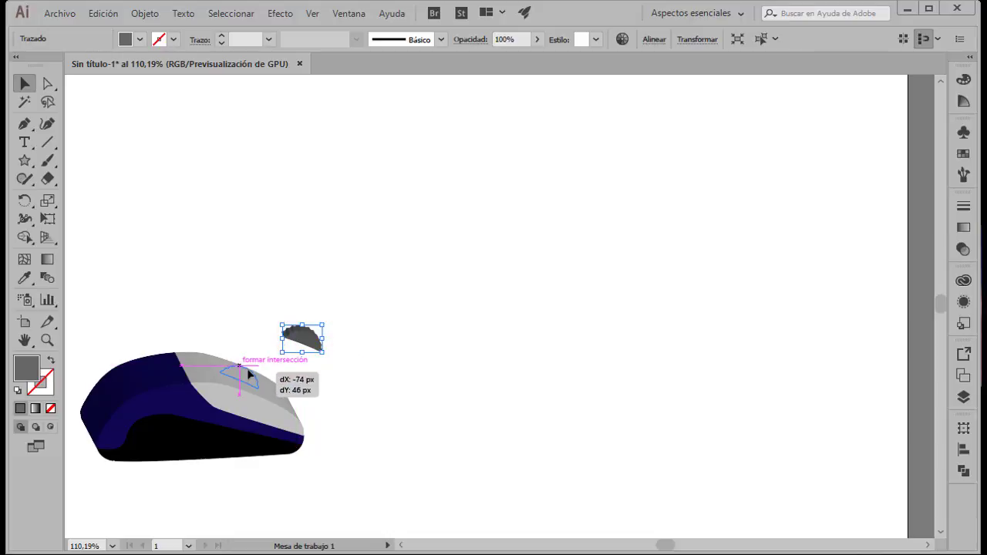
# - Nudge the 3D scroll wheel slightly right on the mouse's grey top panel
pyautogui.click(287, 321)
pyautogui.click(47, 340)
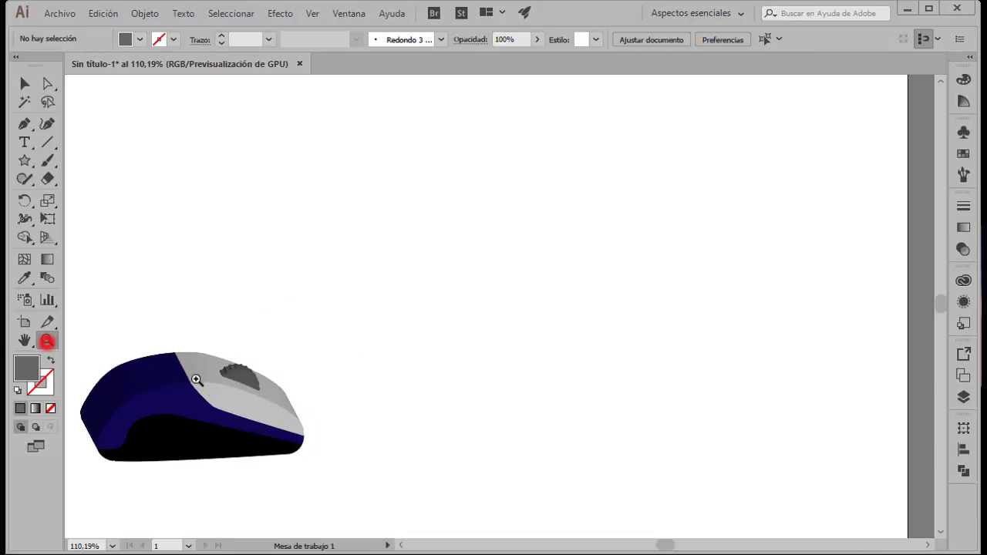
pyautogui.click(211, 390)
pyautogui.click(25, 82)
pyautogui.moveTo(543, 286); pyautogui.dragTo(554, 290)
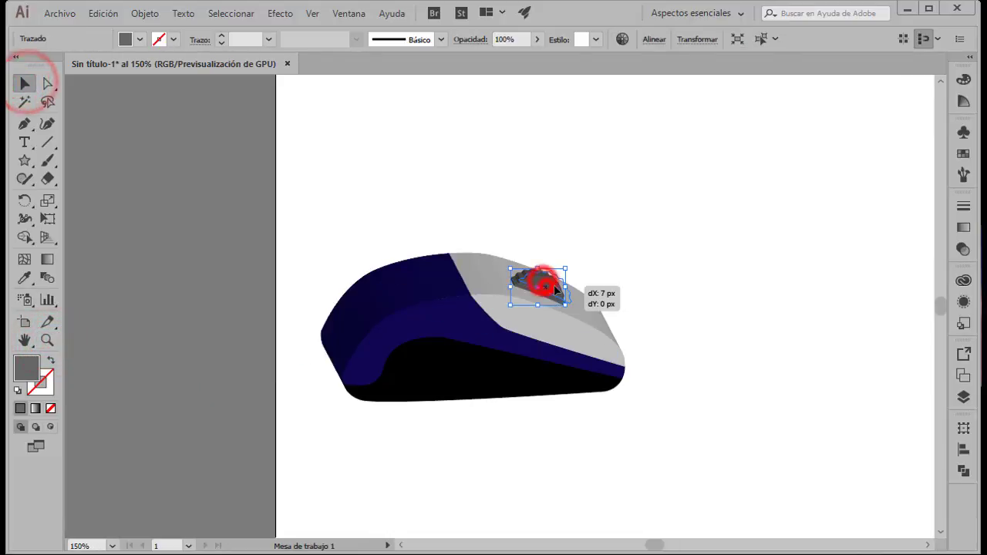
pyautogui.click(544, 204)
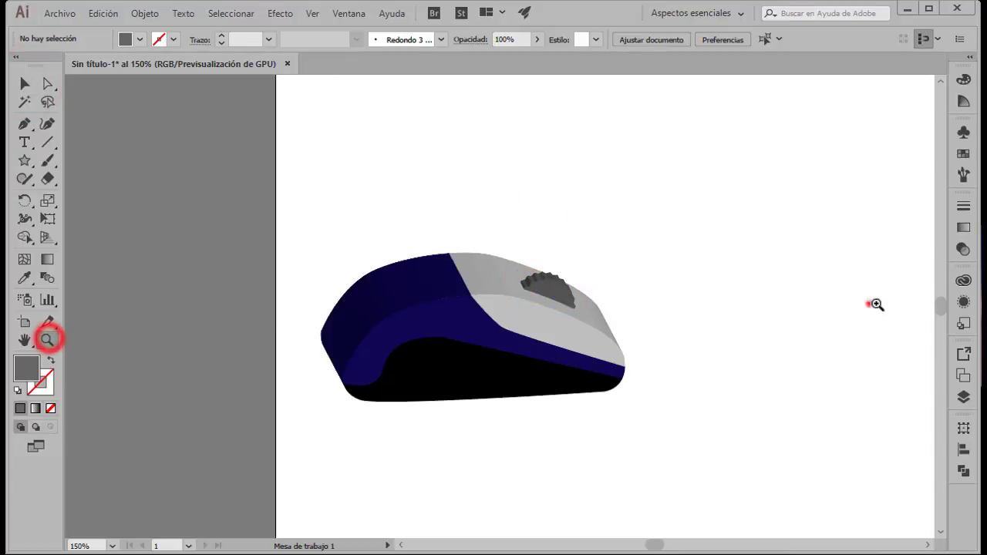
pyautogui.moveTo(876, 304); pyautogui.dragTo(729, 310)
pyautogui.click(24, 340)
pyautogui.moveTo(814, 269)
pyautogui.mouseDown()
pyautogui.moveTo(714, 298)
pyautogui.moveTo(482, 330)
pyautogui.mouseUp()
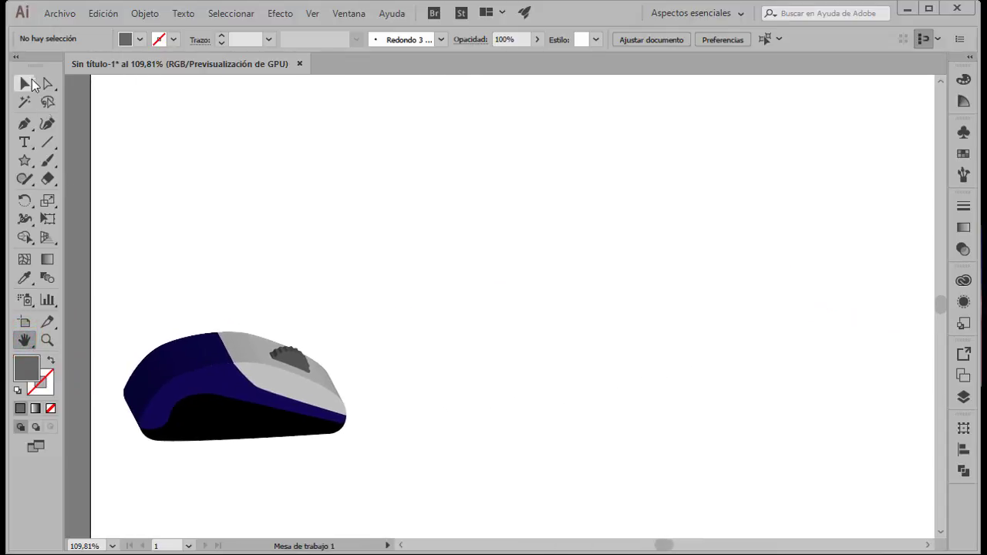
# - Draw a large grey circle with the Ellipse tool and move it left
pyautogui.click(21, 162)
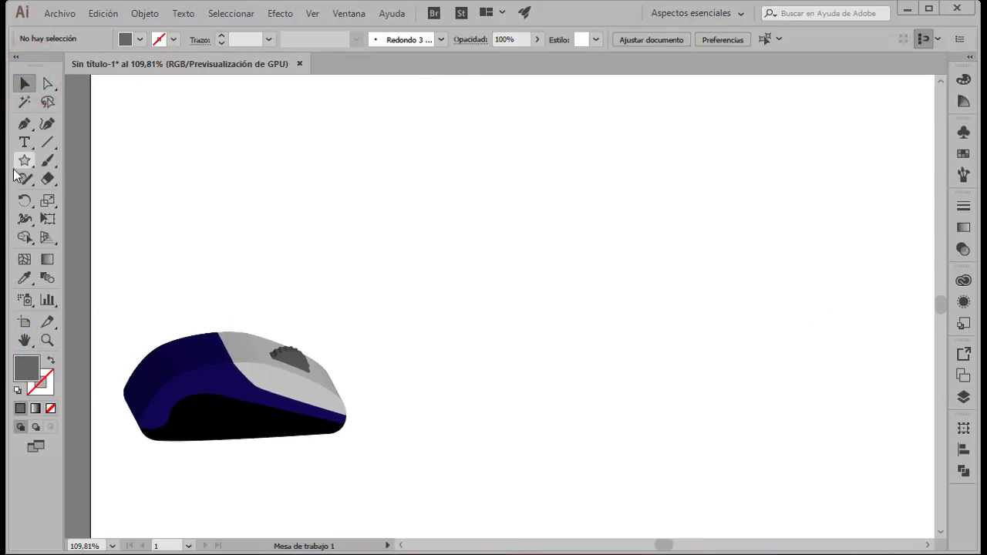
pyautogui.click(98, 196)
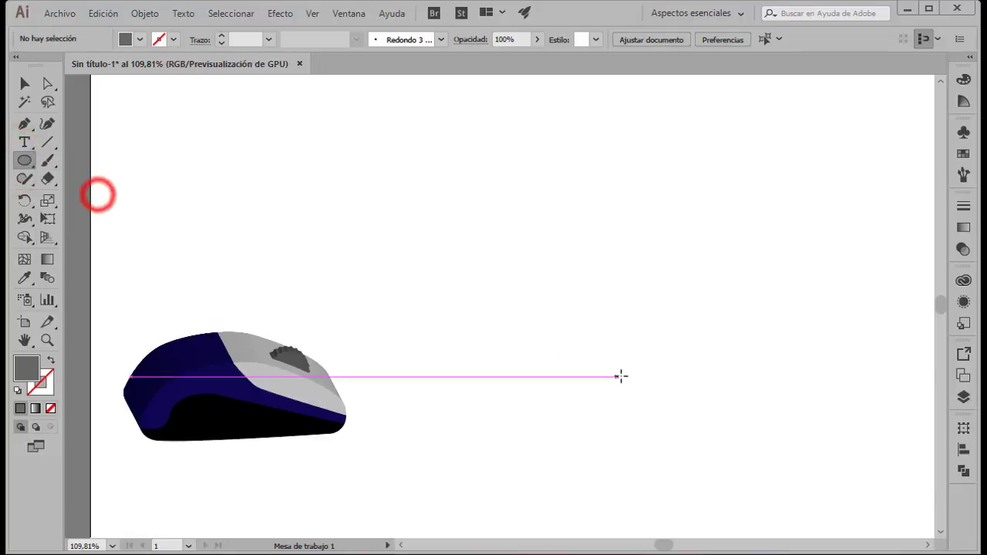
pyautogui.moveTo(613, 352)
pyautogui.mouseDown()
pyautogui.moveTo(850, 544)
pyautogui.moveTo(773, 392)
pyautogui.mouseUp()
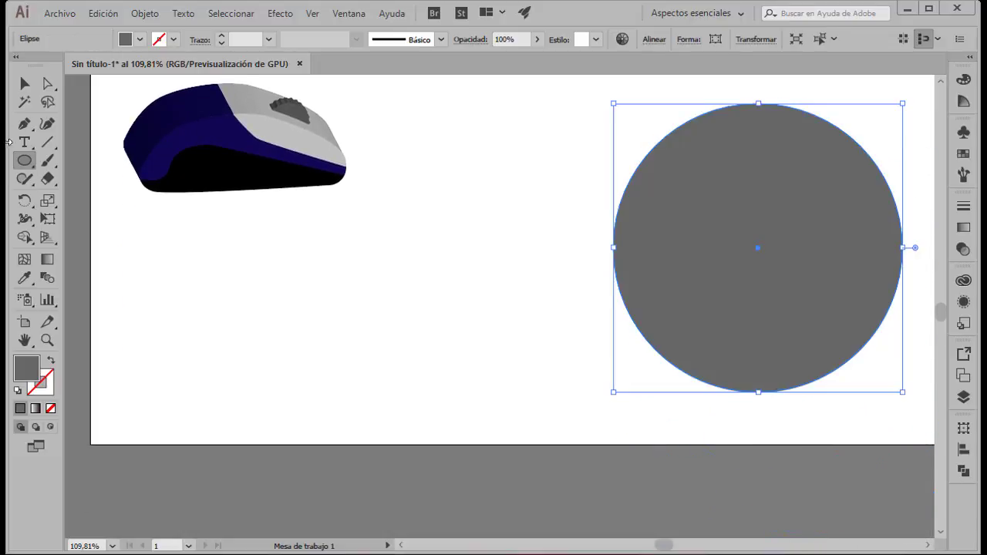
pyautogui.moveTo(757, 247); pyautogui.dragTo(676, 247)
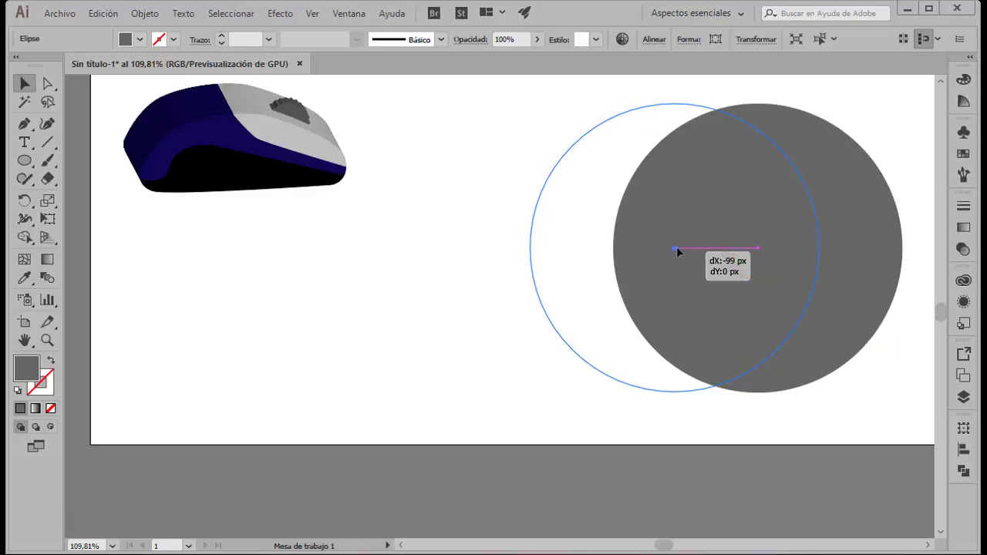
pyautogui.click(24, 340)
pyautogui.moveTo(436, 174); pyautogui.dragTo(414, 326)
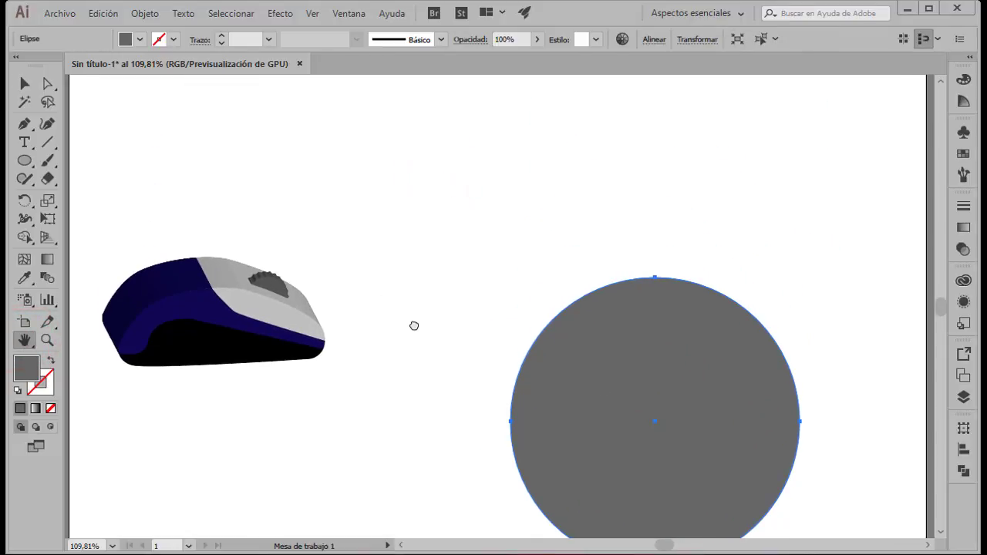
# - Draw a large rounded rectangle over the circle, then resize and nudge it into place
pyautogui.click(21, 162)
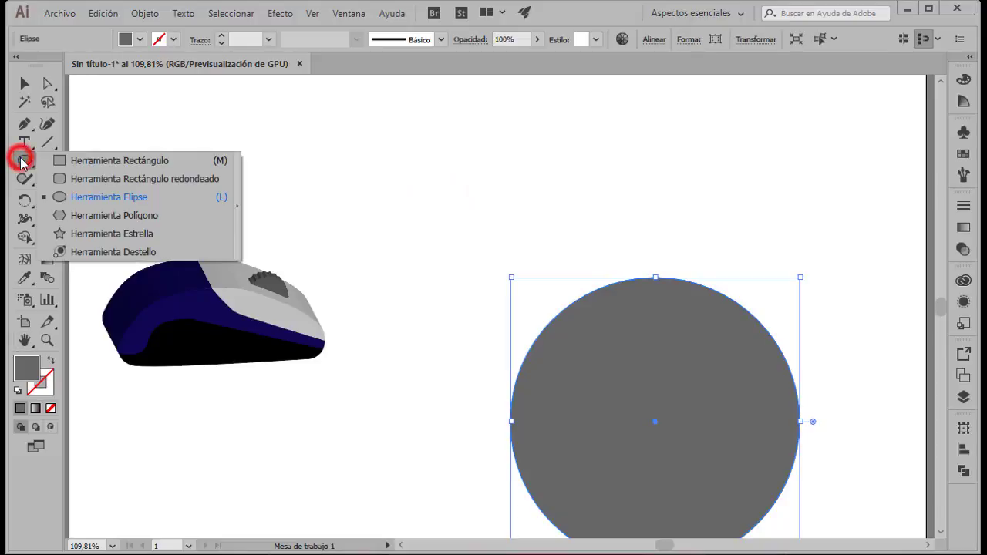
pyautogui.click(96, 179)
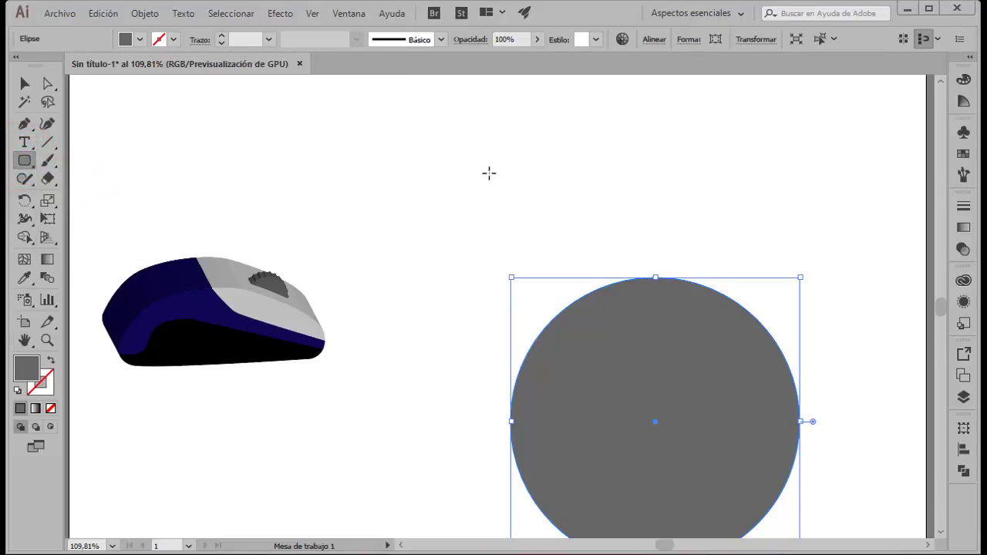
pyautogui.moveTo(485, 172); pyautogui.dragTo(817, 520)
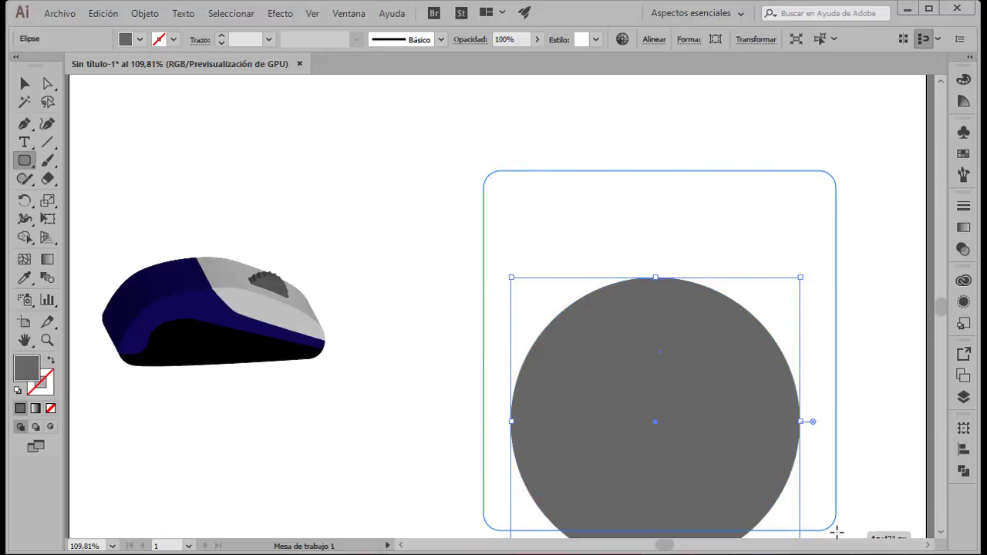
pyautogui.moveTo(817, 520)
pyautogui.mouseDown()
pyautogui.moveTo(830, 490)
pyautogui.moveTo(824, 453)
pyautogui.mouseUp()
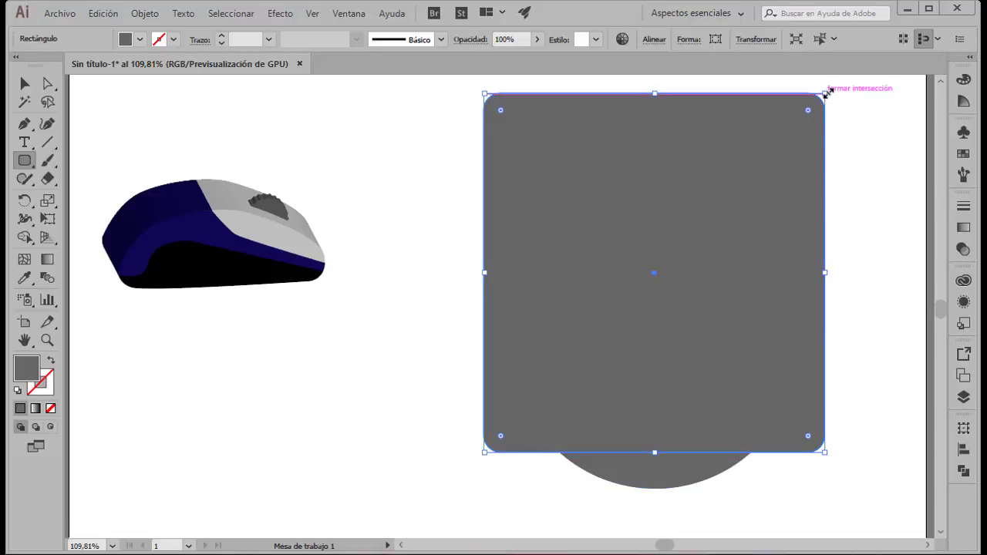
pyautogui.moveTo(824, 93); pyautogui.dragTo(815, 112)
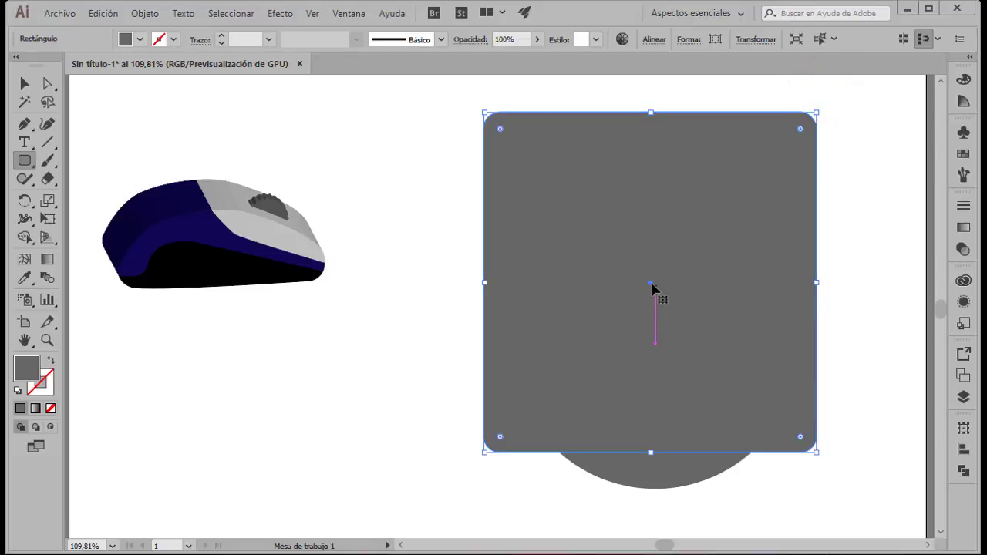
pyautogui.moveTo(651, 285); pyautogui.dragTo(664, 285)
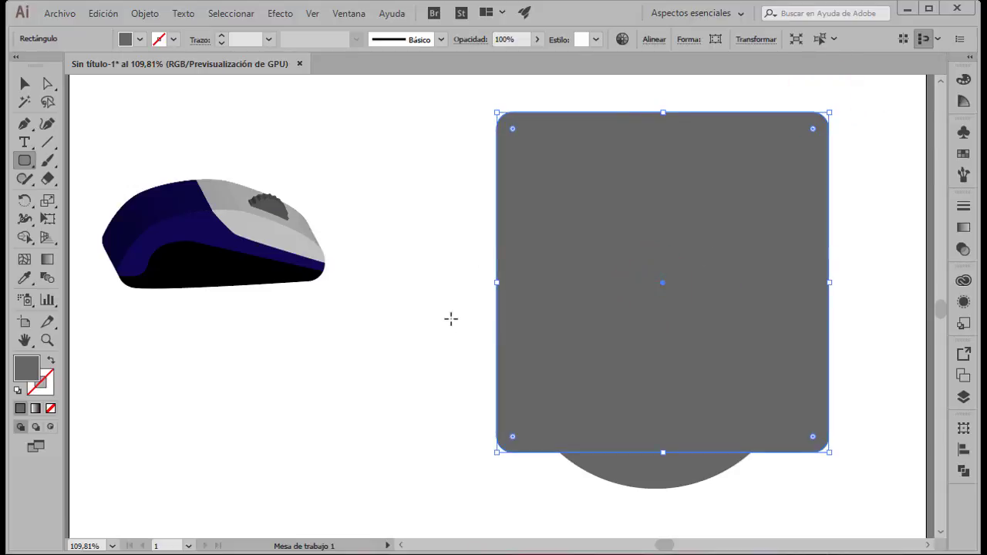
# - Save the document as logo_3d.ai with the default Illustrator options
pyautogui.click(62, 15)
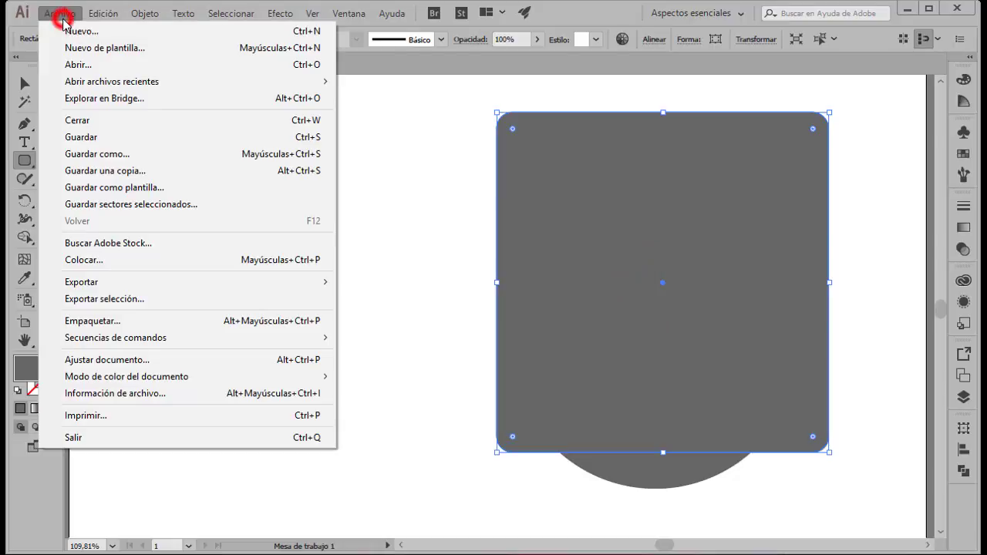
pyautogui.click(108, 138)
pyautogui.write('logo_3d')
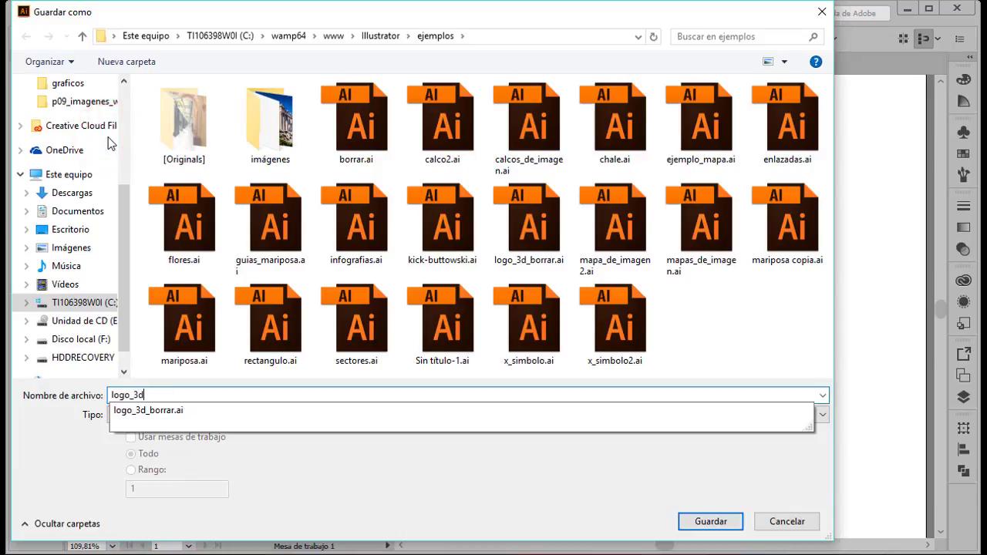
pyautogui.press('Return')
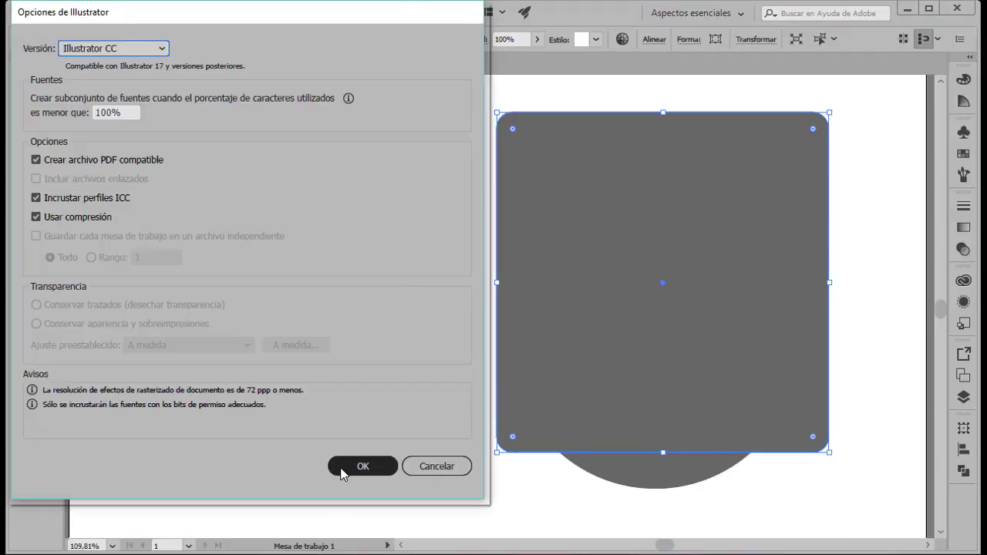
pyautogui.click(343, 472)
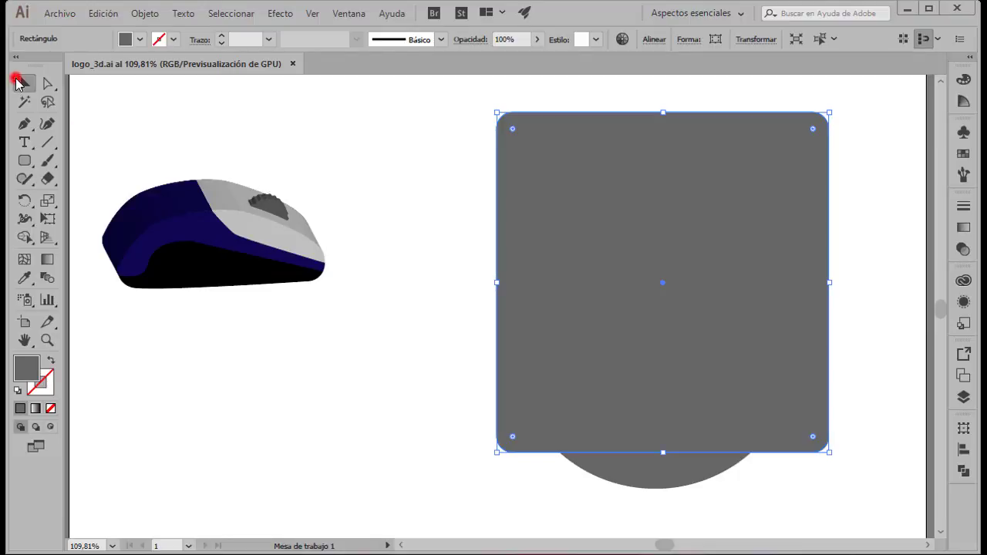
# - Fill the rounded rectangle and circle with the dark navy swatch, then select only the rectangle
pyautogui.click(20, 83)
pyautogui.click(439, 264)
pyautogui.moveTo(458, 226); pyautogui.dragTo(617, 414)
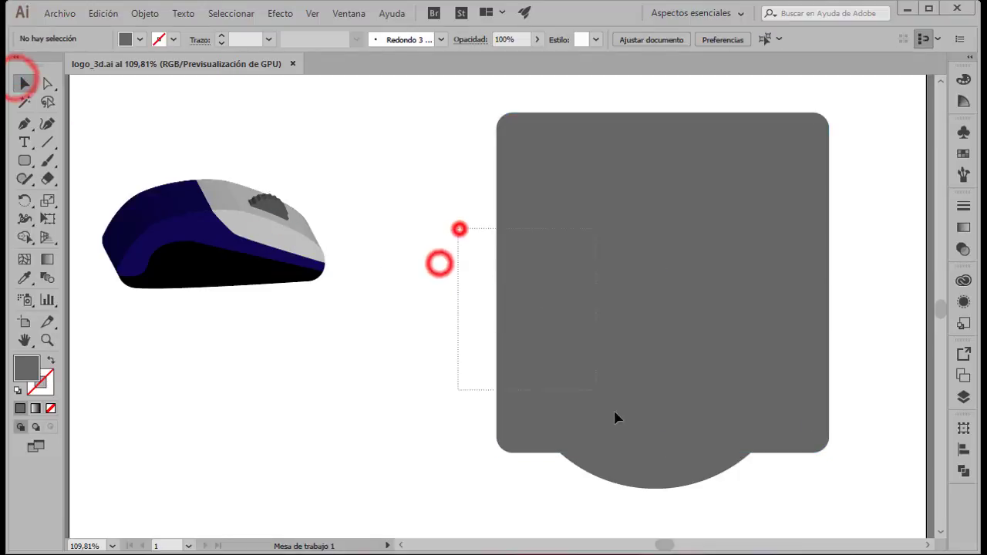
pyautogui.click(140, 41)
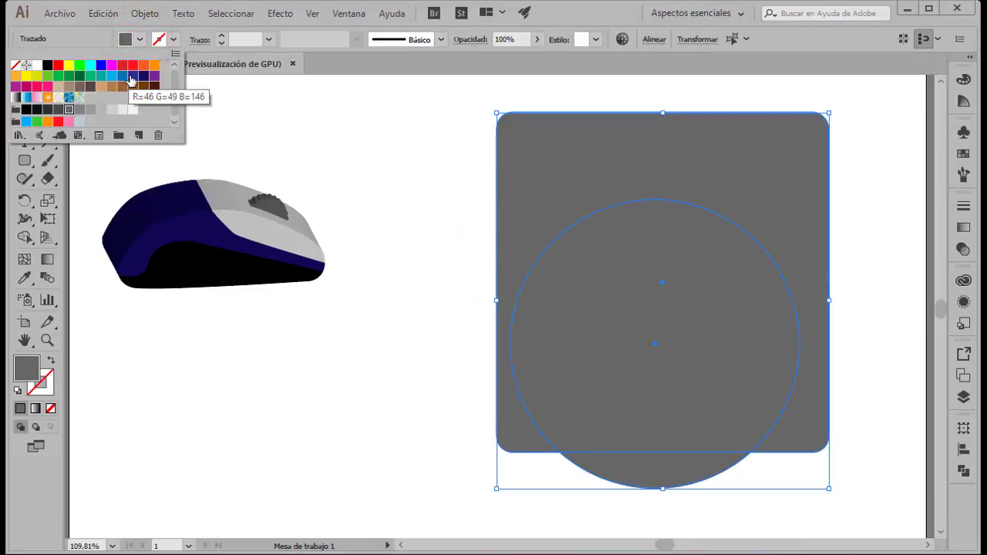
pyautogui.click(144, 75)
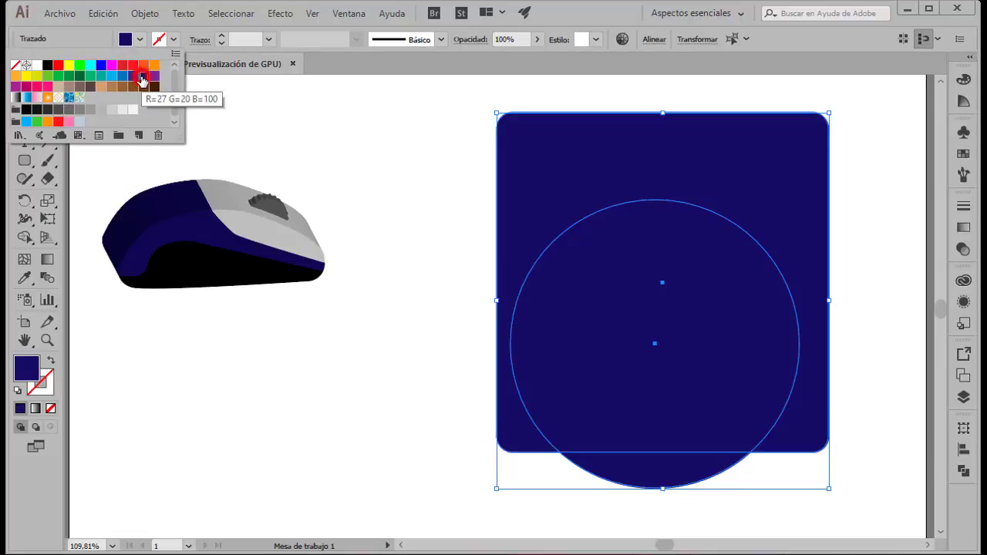
pyautogui.click(414, 256)
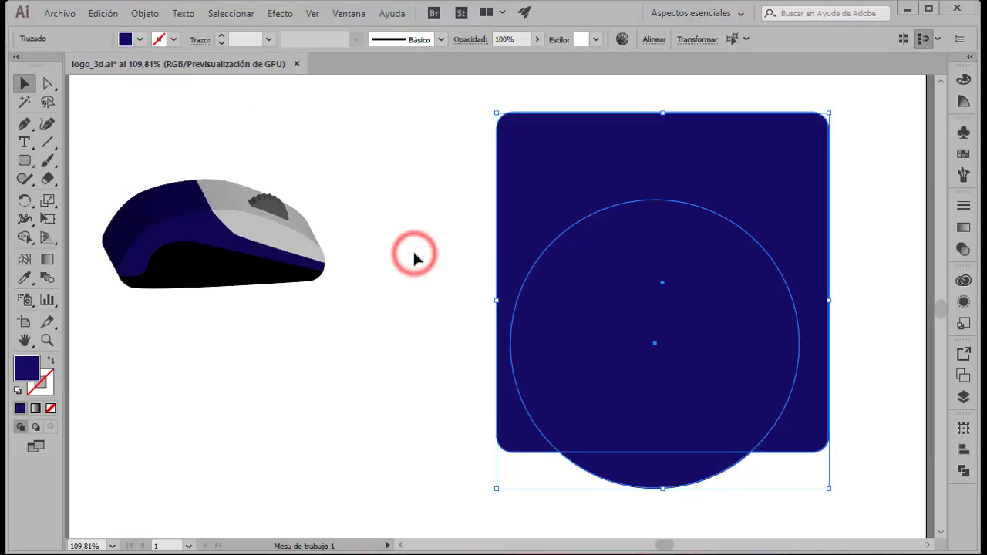
pyautogui.click(450, 207)
pyautogui.click(521, 196)
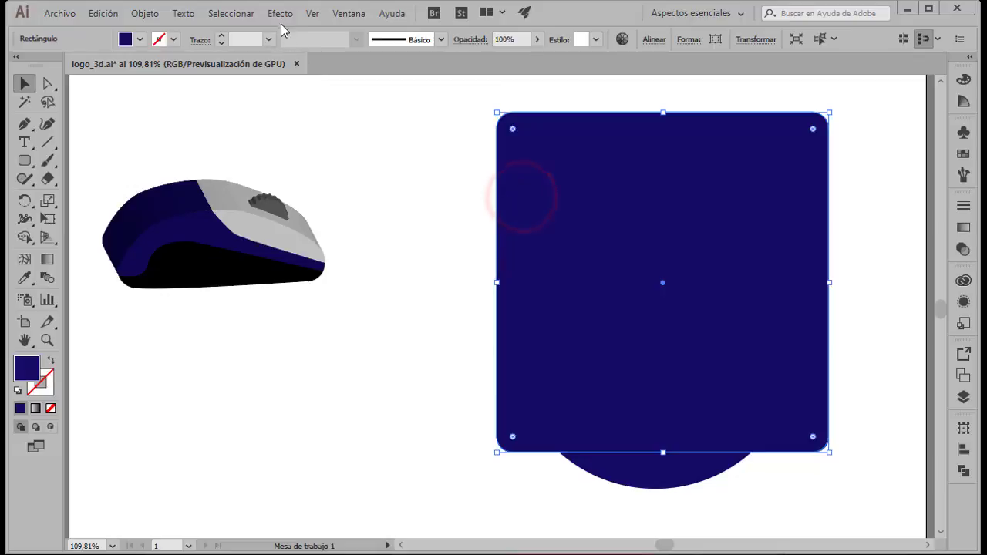
# - Apply a 3D Rotate effect to the rectangle with X 56°, Y -38°, Z 23°
pyautogui.click(280, 13)
pyautogui.moveTo(378, 100)
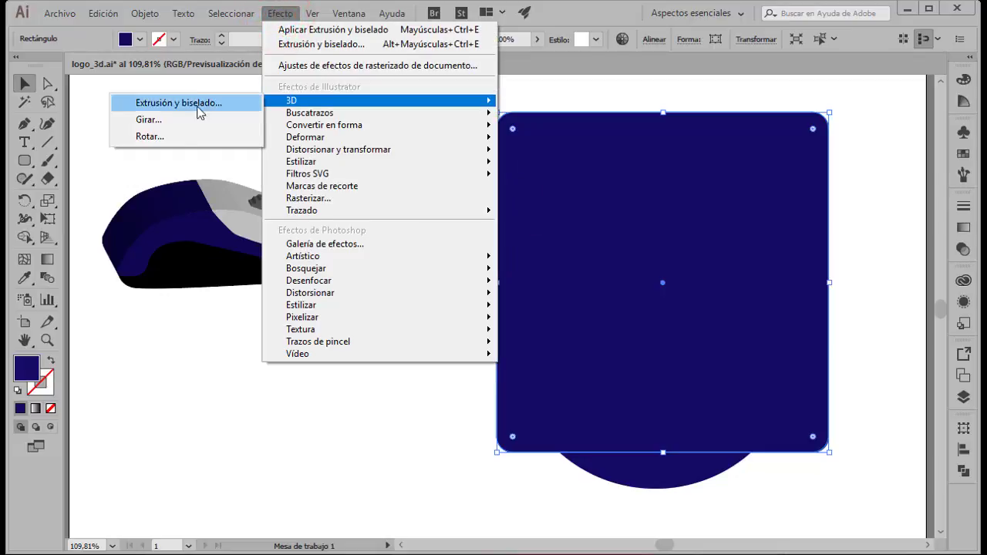
pyautogui.click(176, 136)
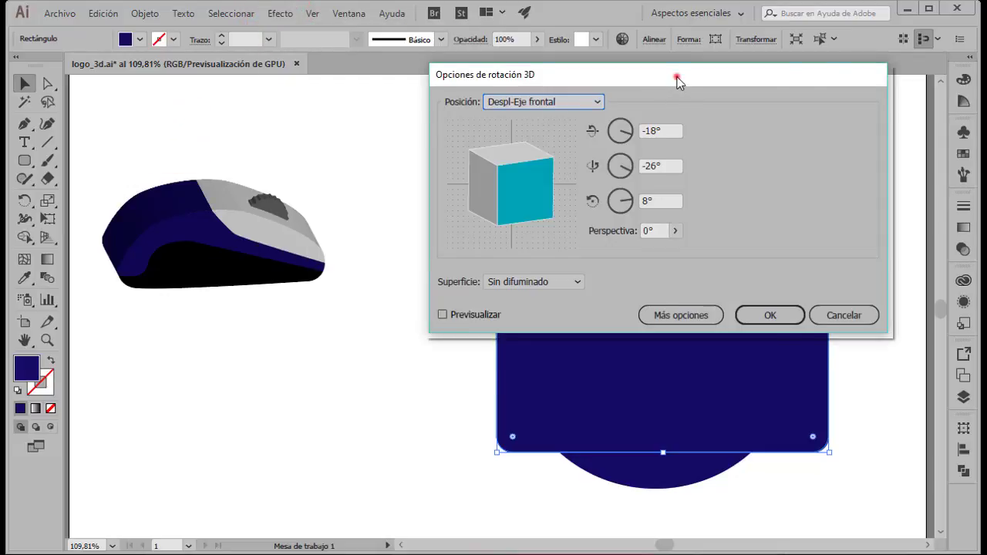
pyautogui.moveTo(676, 80); pyautogui.dragTo(312, 43)
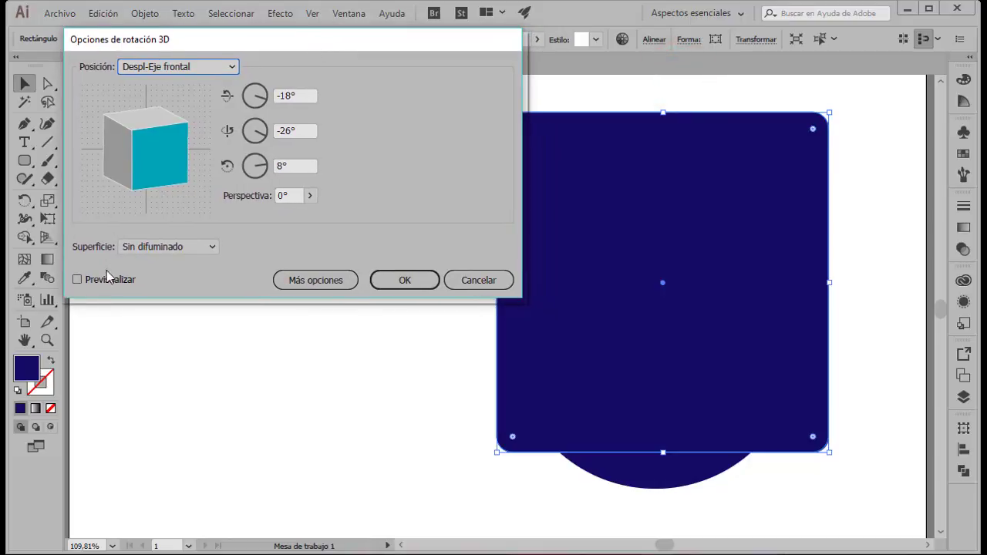
pyautogui.click(78, 280)
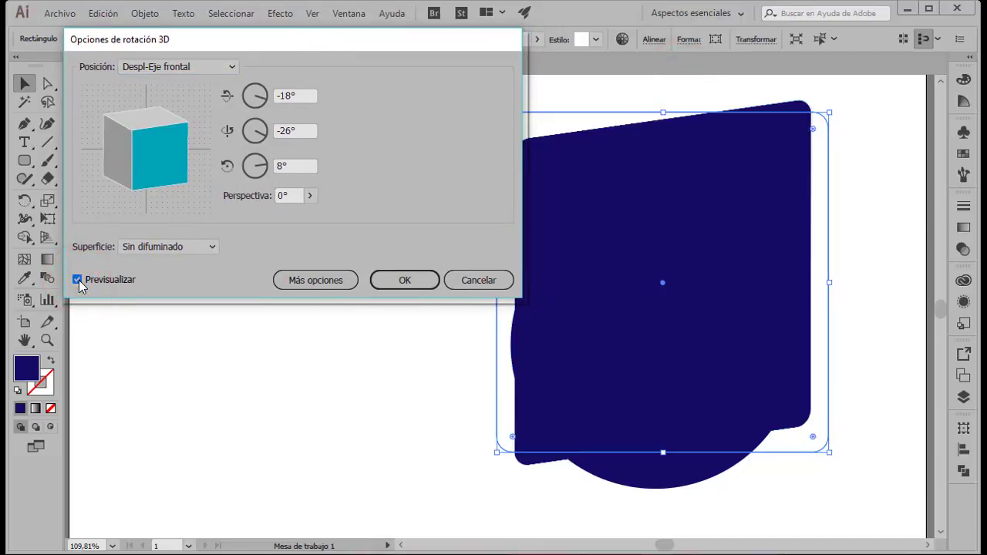
pyautogui.moveTo(166, 186); pyautogui.dragTo(138, 129)
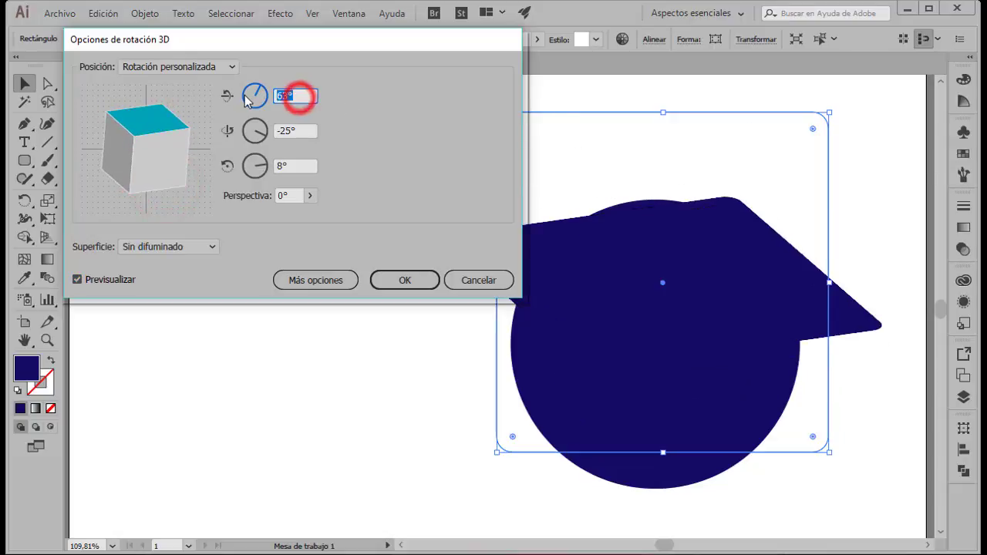
pyautogui.write('56')
pyautogui.press('Tab')
pyautogui.write('8')
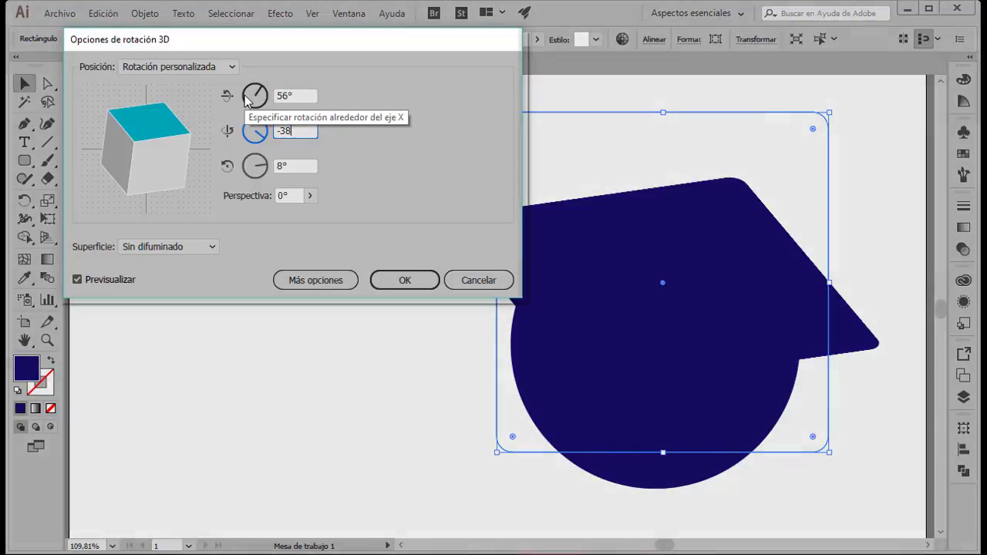
pyautogui.press('Tab')
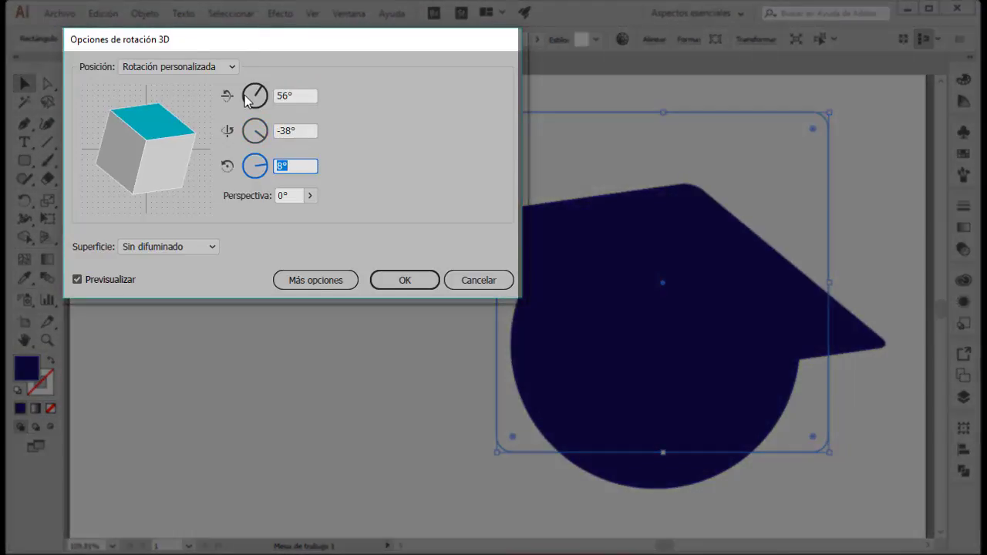
pyautogui.write('23')
pyautogui.press('Tab')
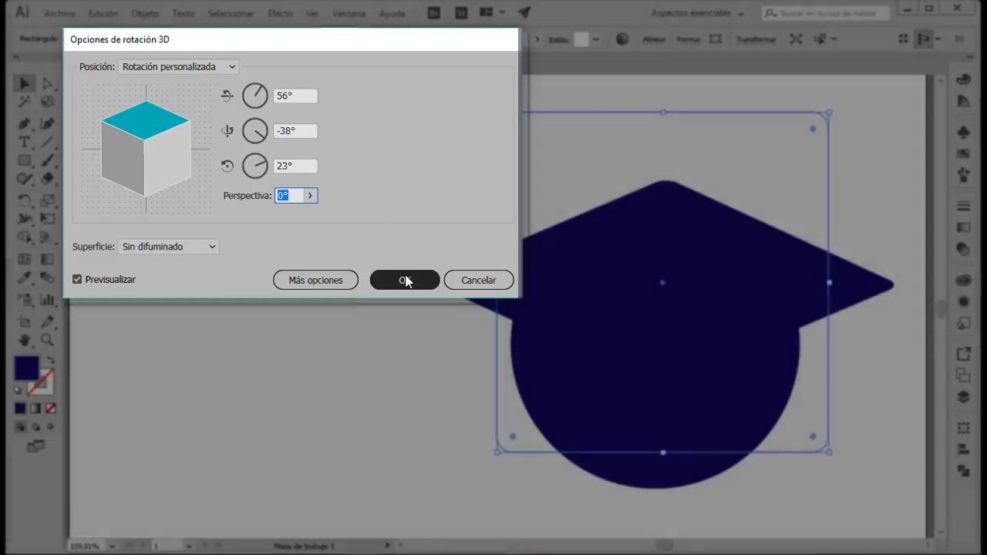
pyautogui.click(406, 281)
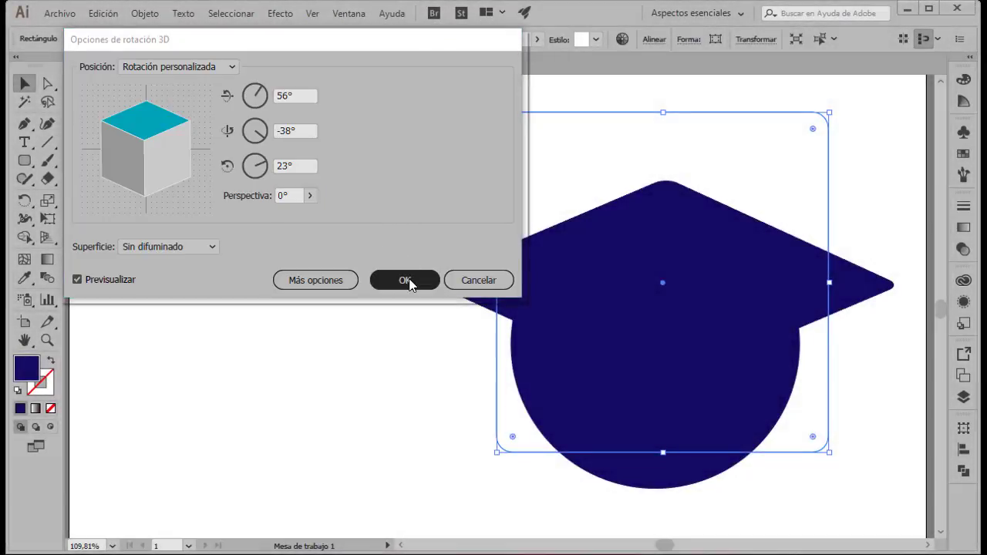
pyautogui.click(417, 384)
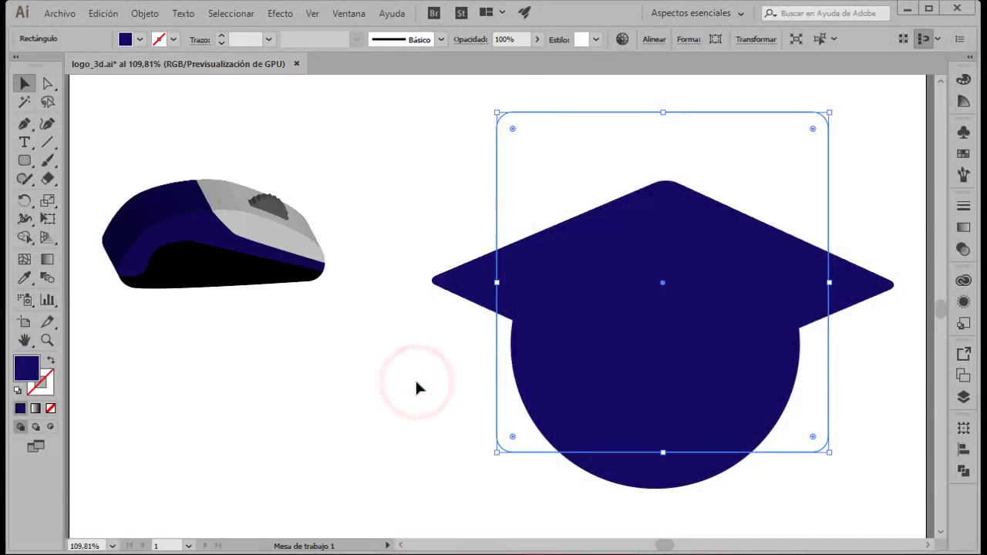
# - Reapply the previous 3D rotation effect to the navy circle and check the result
pyautogui.click(626, 478)
pyautogui.click(280, 13)
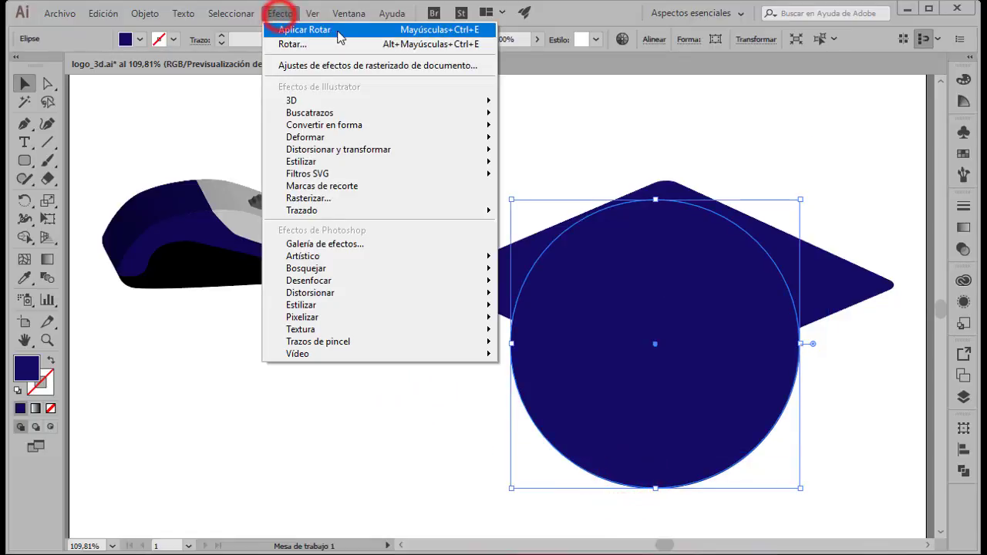
pyautogui.click(339, 31)
pyautogui.click(395, 354)
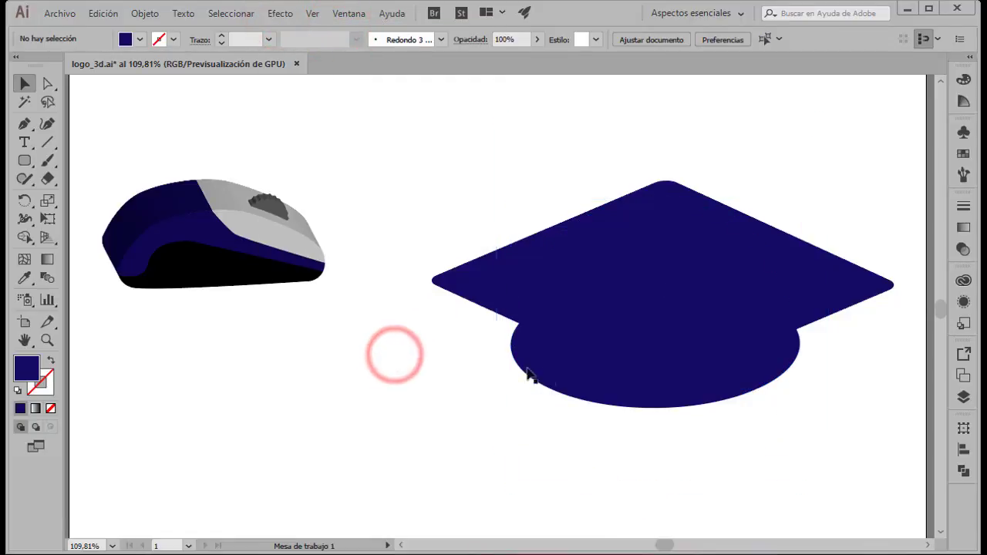
pyautogui.click(562, 379)
pyautogui.click(555, 495)
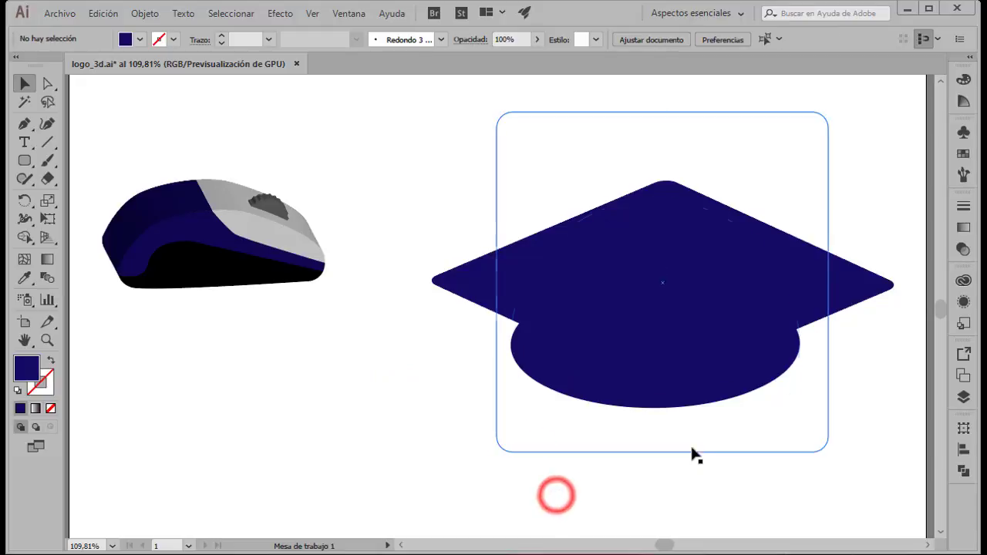
pyautogui.click(689, 469)
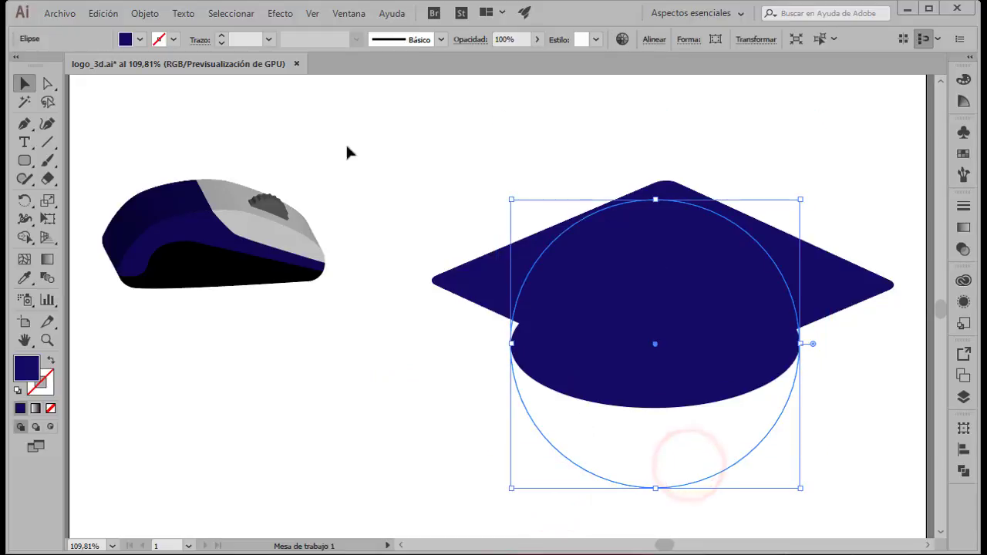
# - Extrude the circle 308 pt from a Front position, tilted 19° on X
pyautogui.click(283, 14)
pyautogui.moveTo(291, 100)
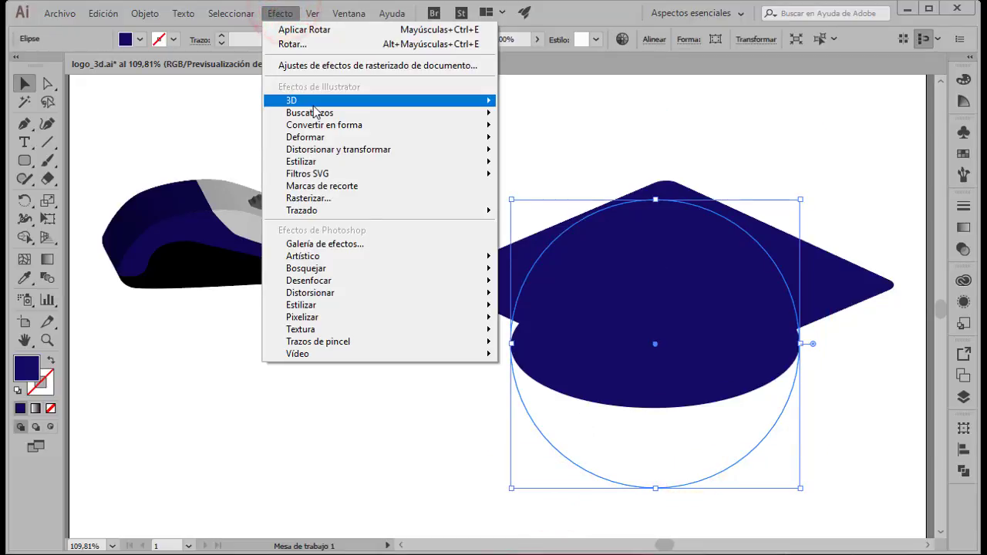
pyautogui.click(197, 106)
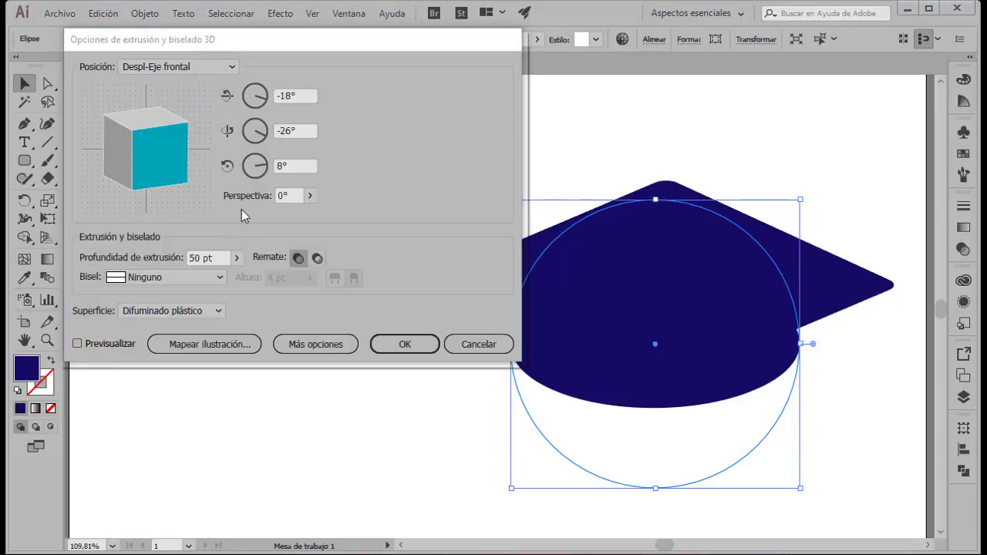
pyautogui.click(189, 67)
pyautogui.click(166, 100)
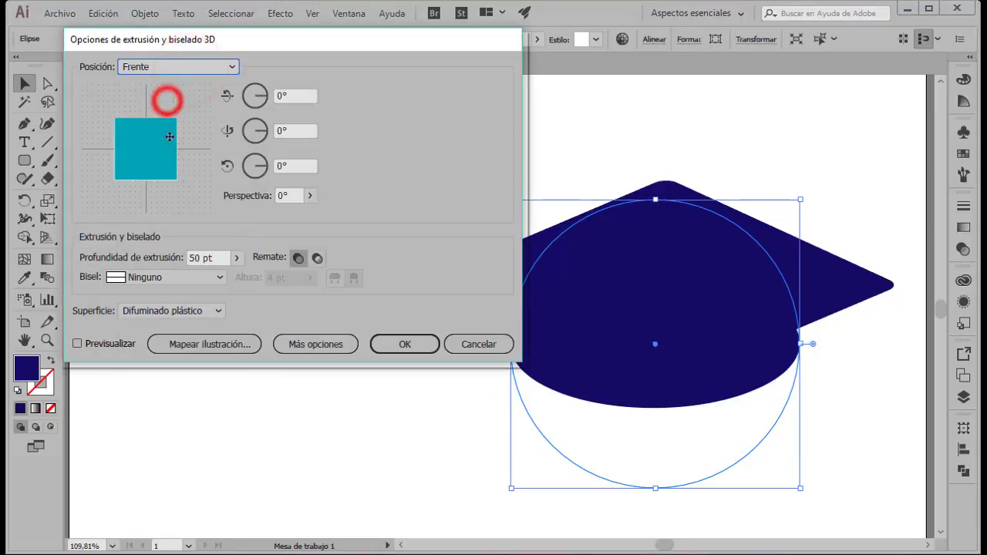
pyautogui.click(201, 259)
pyautogui.click(78, 344)
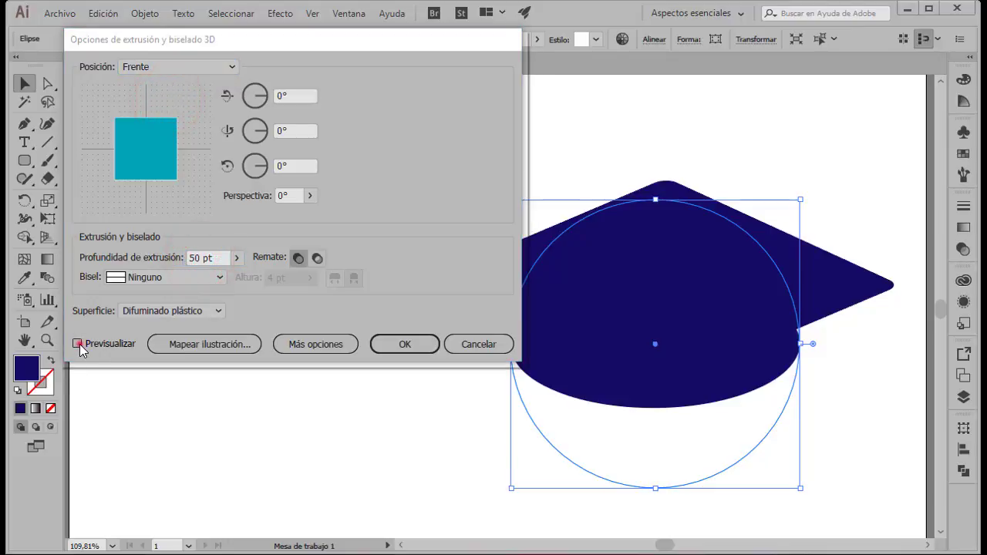
pyautogui.doubleClick(218, 257)
pyautogui.write('308')
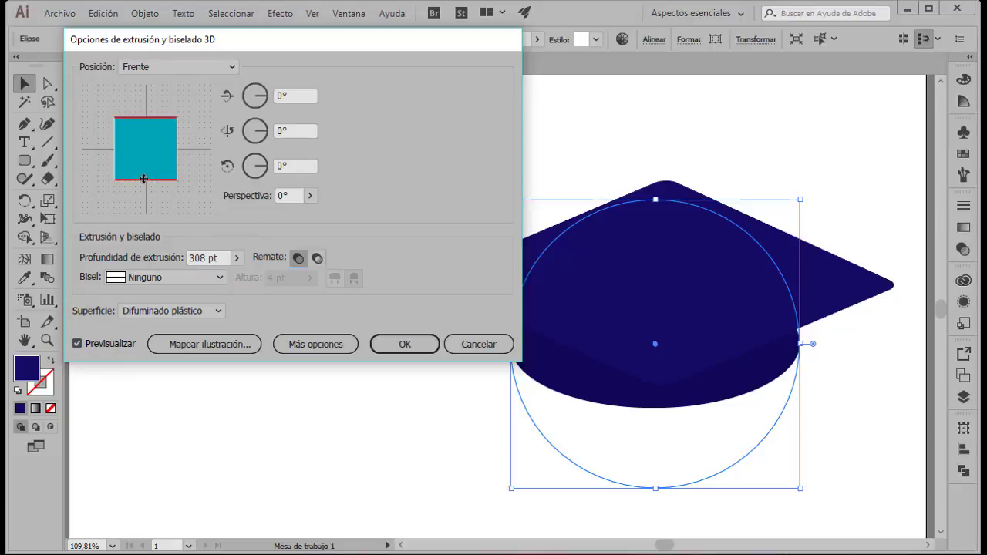
pyautogui.moveTo(143, 179)
pyautogui.mouseDown()
pyautogui.moveTo(144, 141)
pyautogui.moveTo(143, 164)
pyautogui.mouseUp()
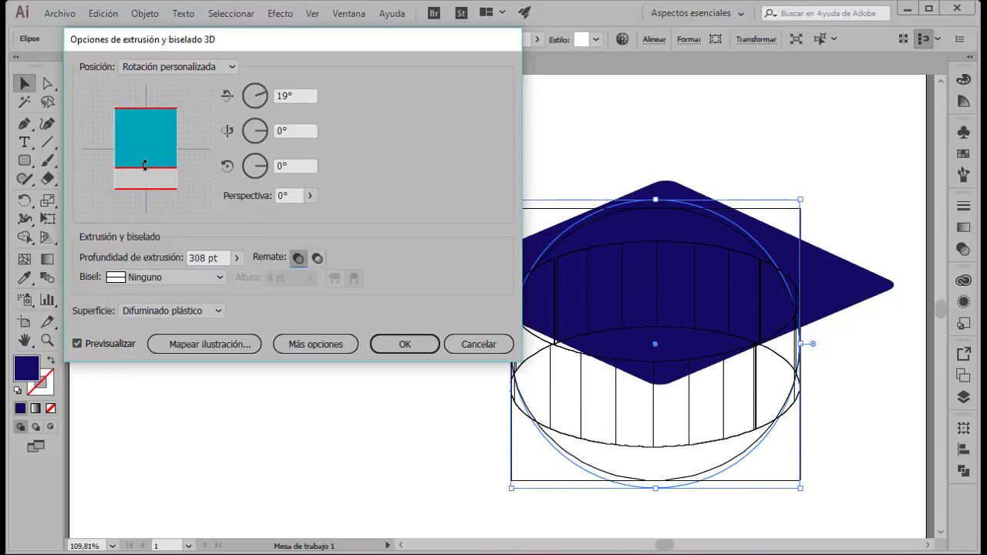
pyautogui.click(409, 345)
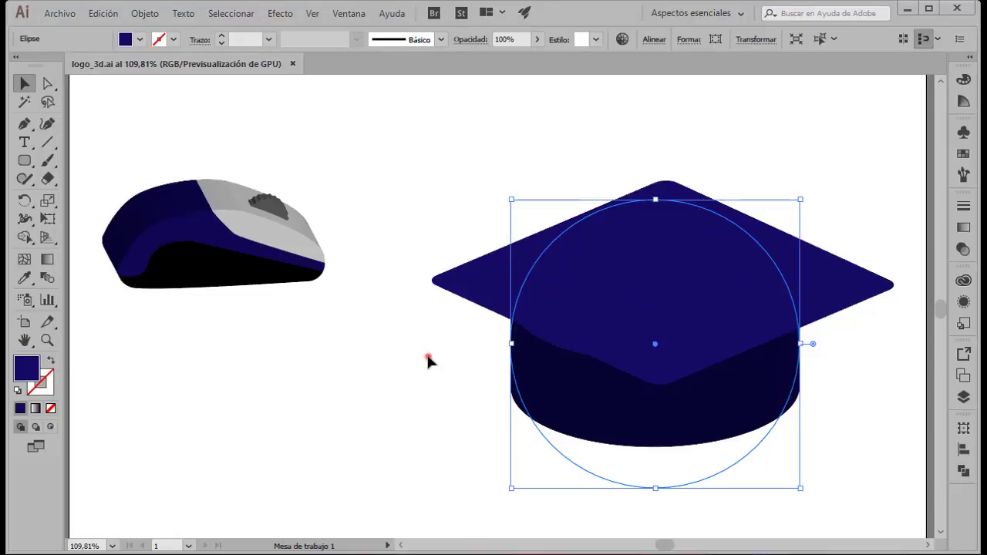
# - Give the diamond-shaped cap top a 30 pt Extrude & Bevel depth
pyautogui.click(866, 287)
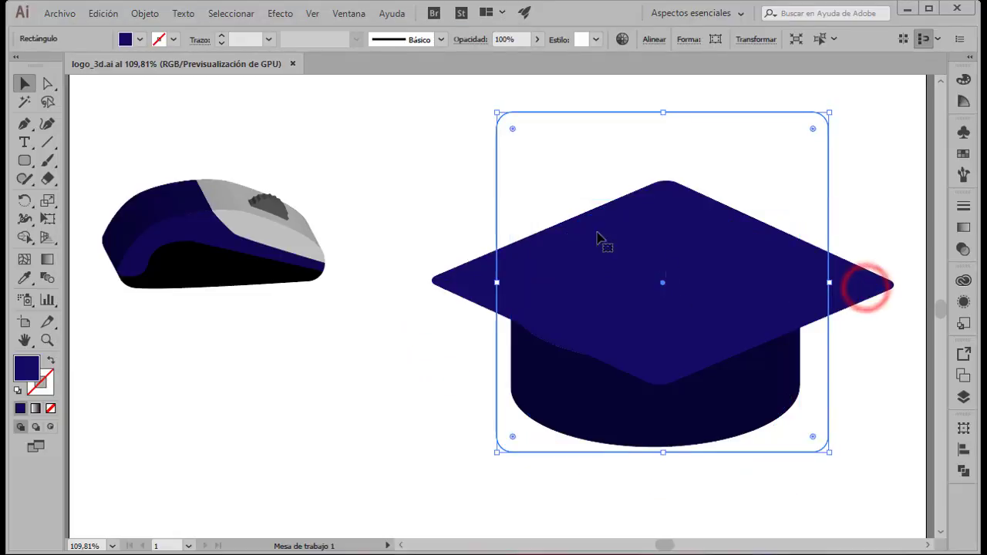
pyautogui.click(279, 14)
pyautogui.click(289, 44)
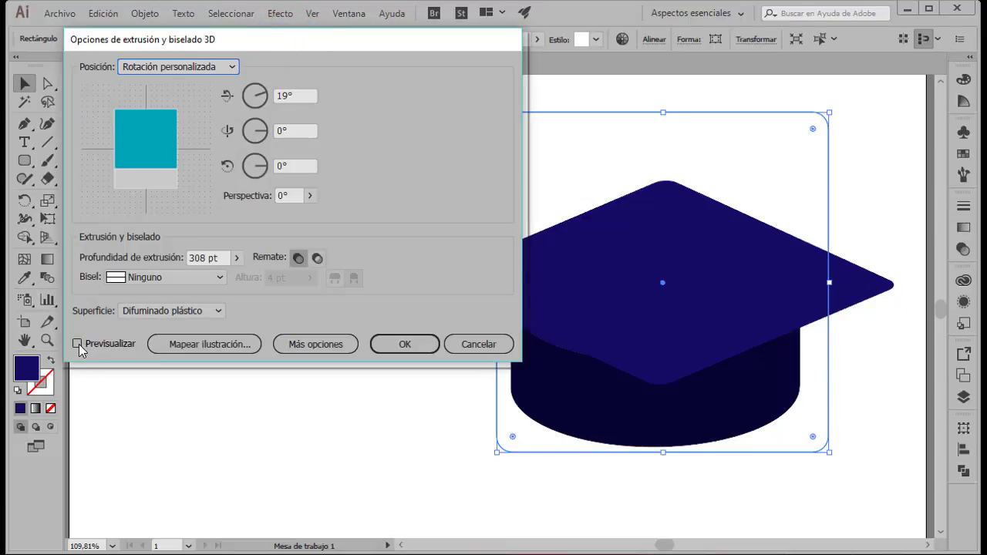
pyautogui.click(79, 344)
pyautogui.click(205, 258)
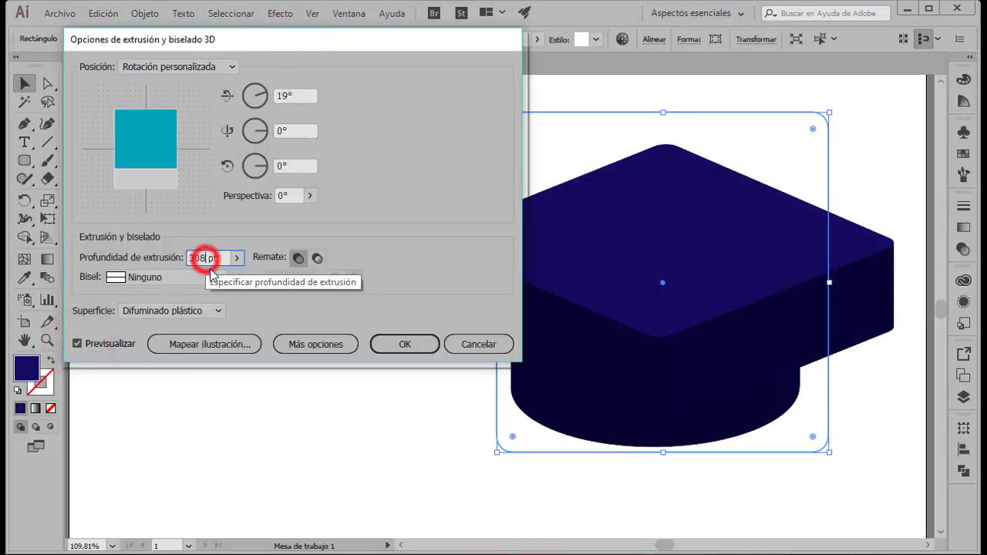
pyautogui.press('Tab')
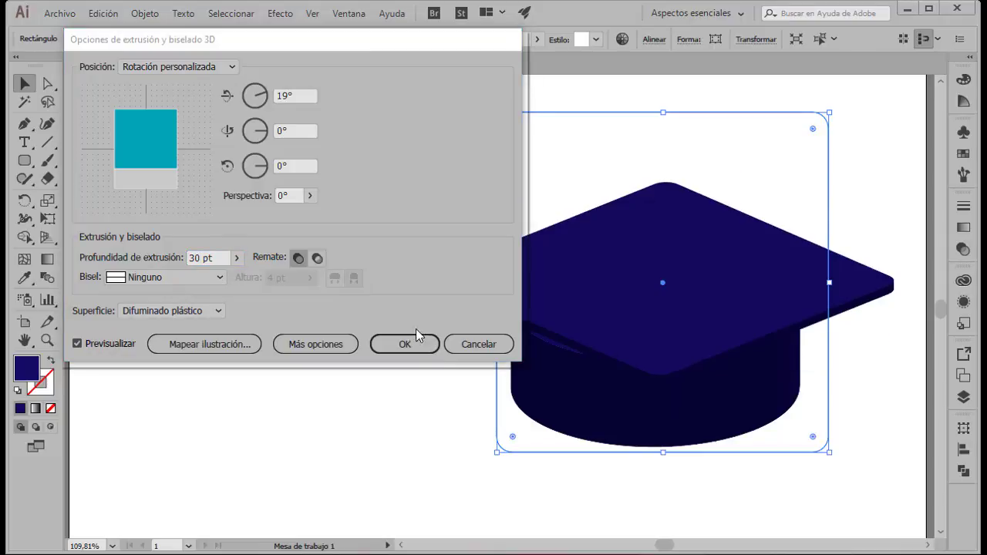
pyautogui.click(405, 343)
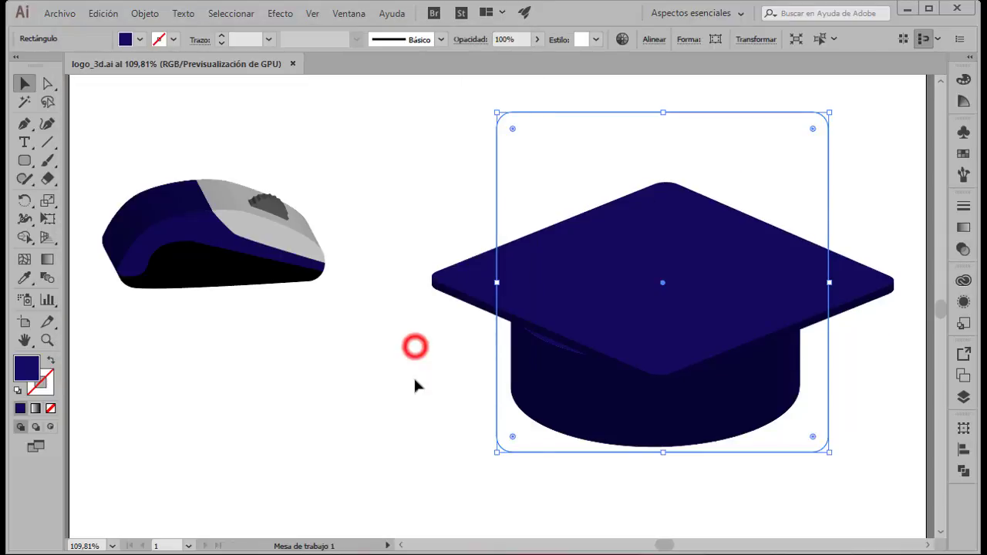
# - Horizontally centre-align the cap top and its cylindrical base
pyautogui.click(628, 483)
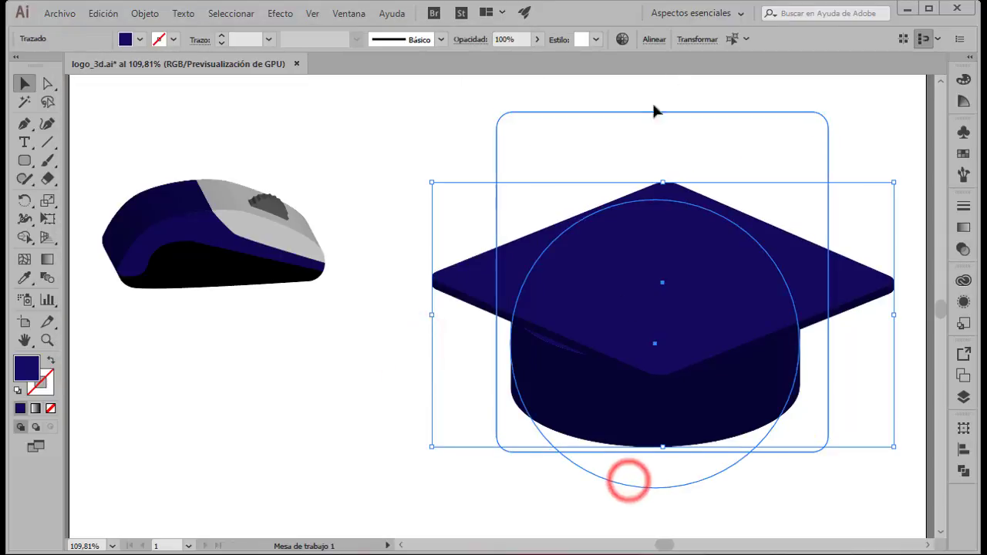
pyautogui.click(653, 40)
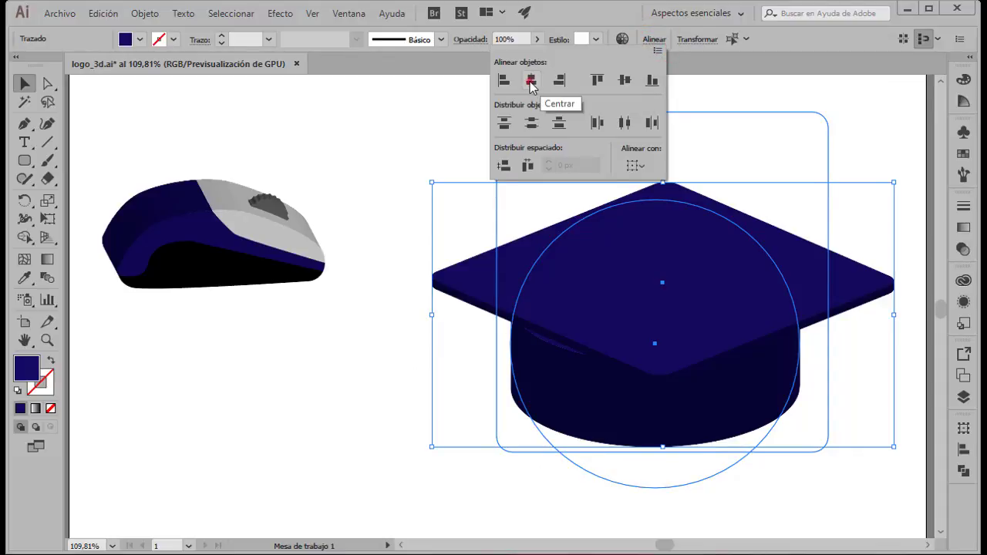
pyautogui.click(530, 83)
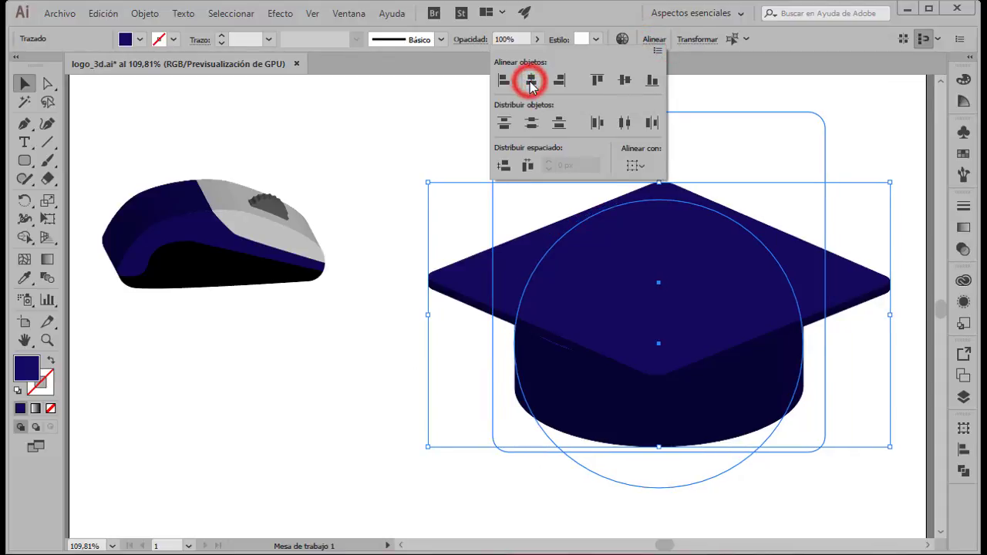
pyautogui.click(451, 146)
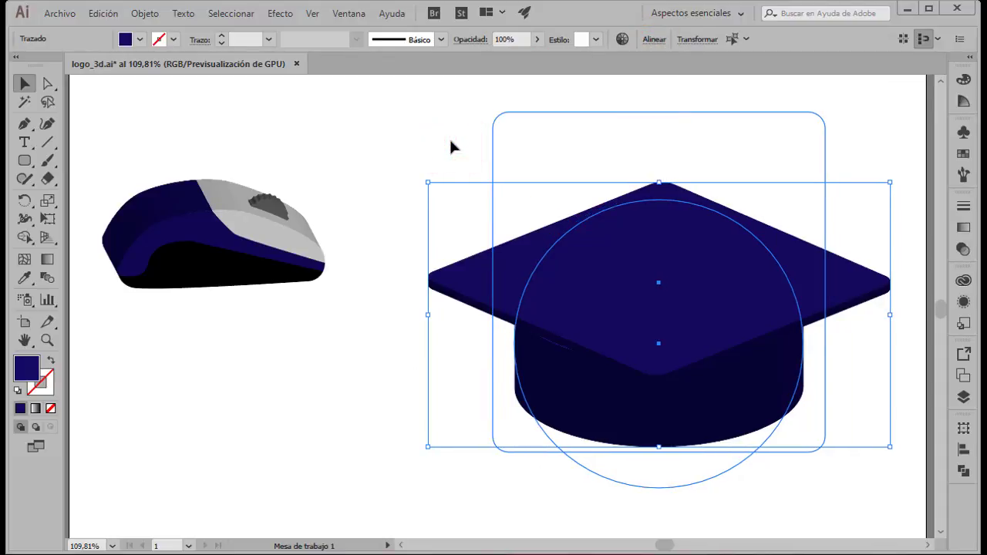
# - Move the assembled graduation cap higher on the artboard beside the mouse
pyautogui.click(47, 340)
pyautogui.keyDown('alt'); pyautogui.click(438, 365); pyautogui.keyUp('alt')
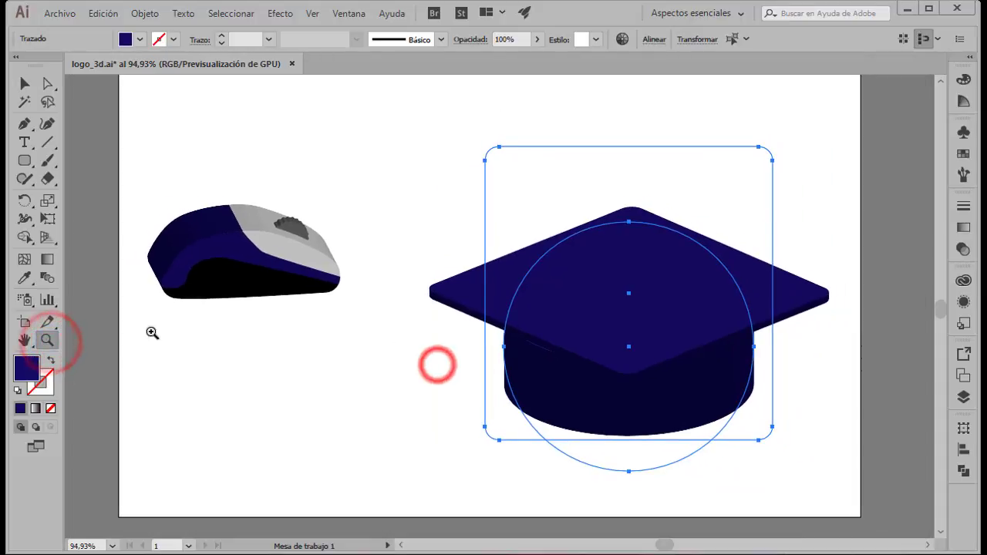
pyautogui.click(24, 339)
pyautogui.moveTo(399, 330); pyautogui.dragTo(392, 395)
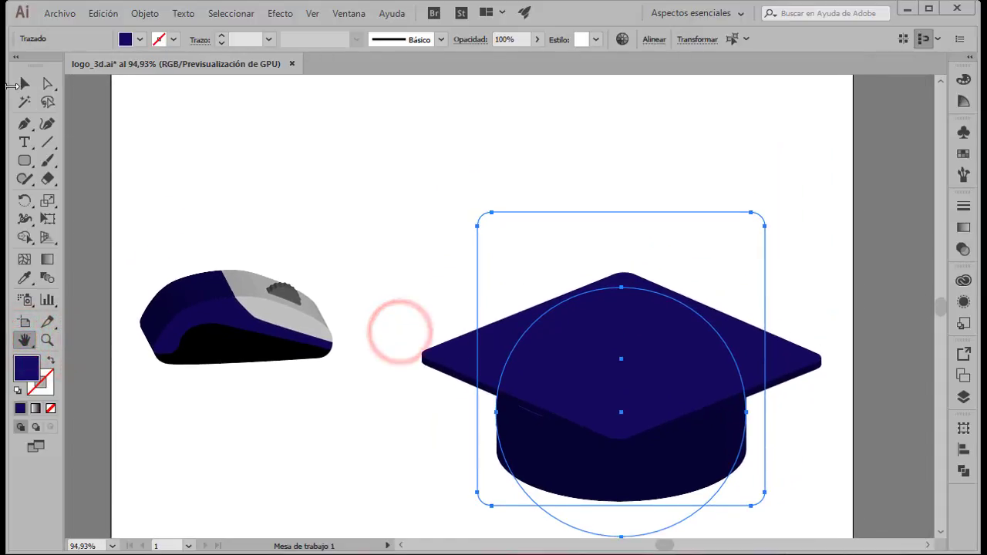
pyautogui.click(24, 83)
pyautogui.moveTo(618, 404); pyautogui.dragTo(624, 387)
pyautogui.moveTo(584, 298)
pyautogui.mouseDown()
pyautogui.moveTo(581, 308)
pyautogui.moveTo(588, 283)
pyautogui.mouseUp()
# - Deselect, save the document, and fit the whole artboard in the window
pyautogui.click(399, 414)
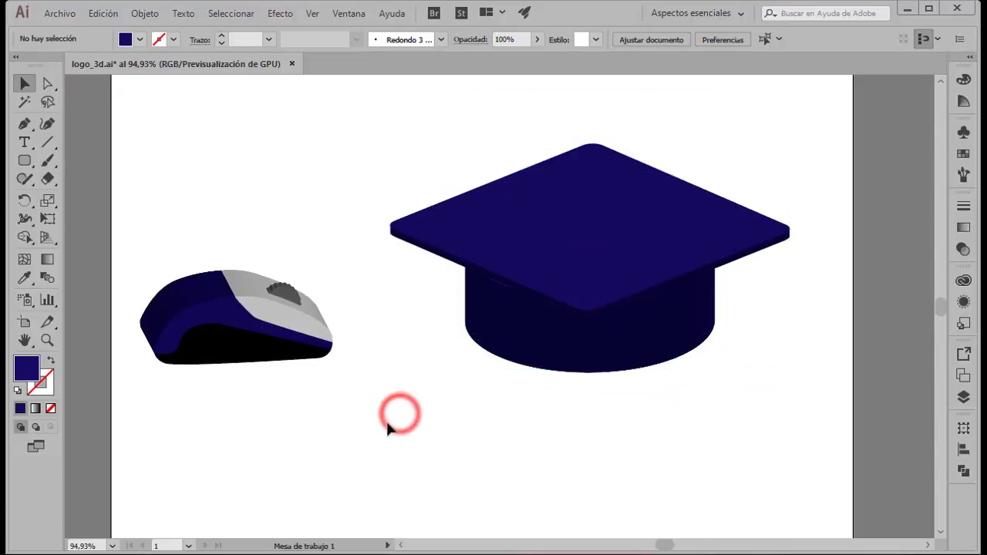
pyautogui.hotkey('ctrl', 's')
pyautogui.click(963, 376)
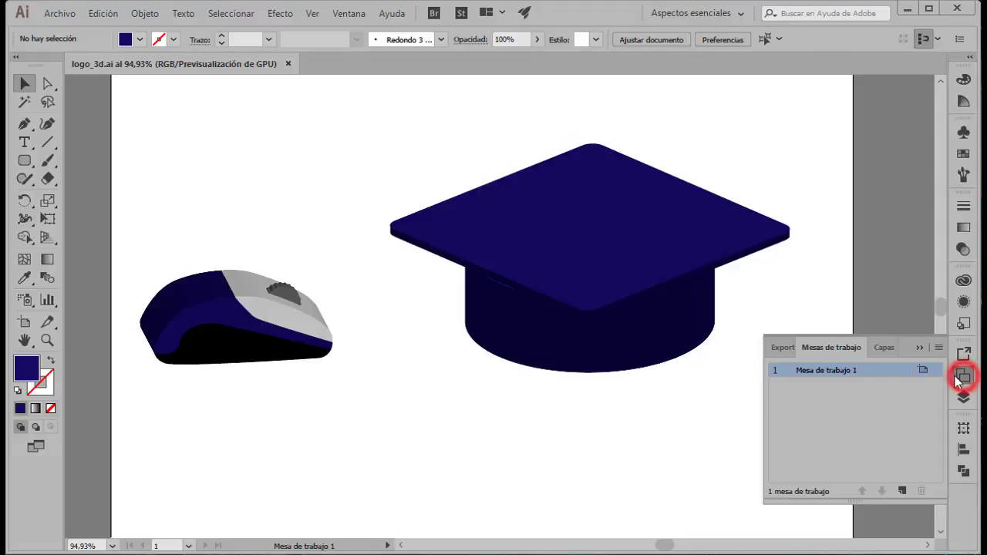
pyautogui.doubleClick(775, 370)
pyautogui.click(493, 438)
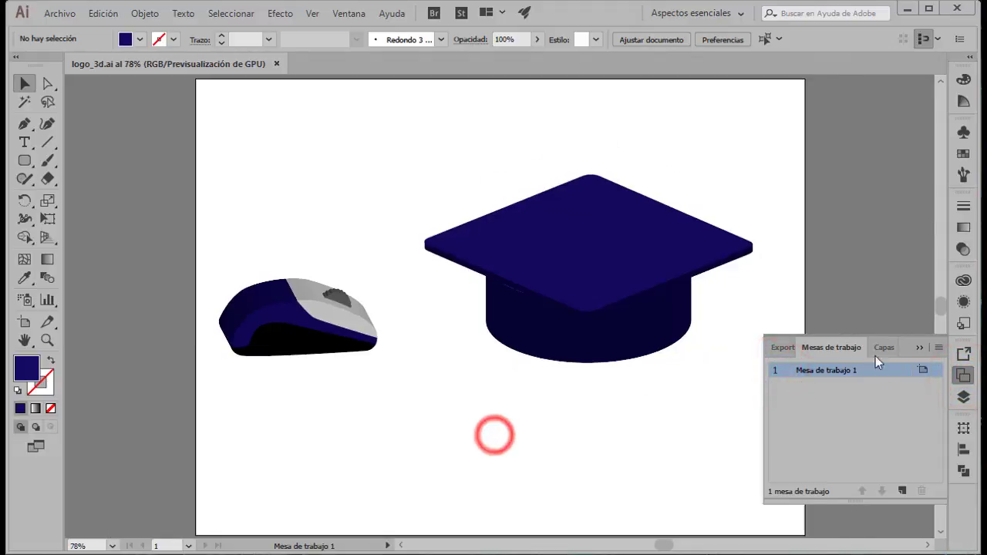
pyautogui.click(918, 347)
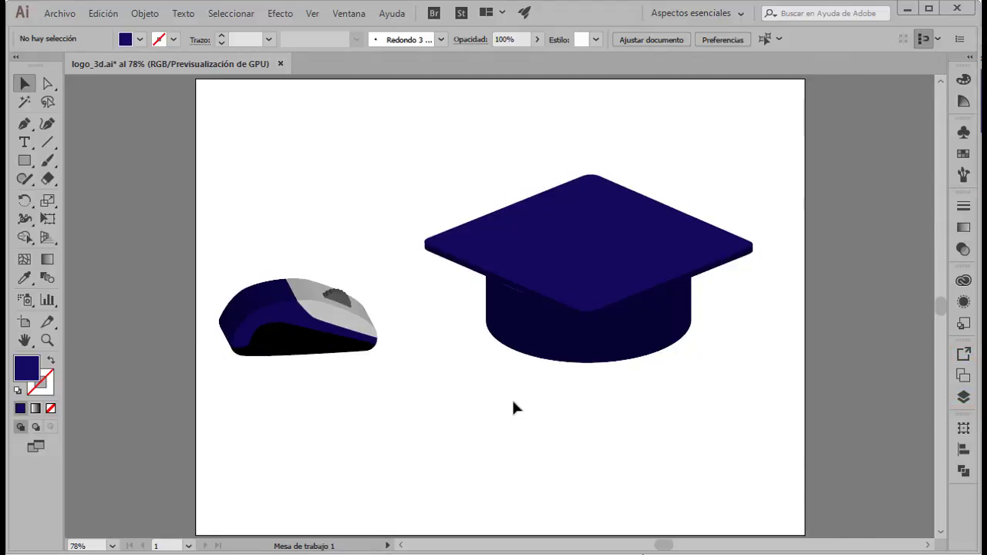
pyautogui.click(247, 274)
# - Move the mouse group to a new layer, Capa 2, and hide it
pyautogui.moveTo(248, 275); pyautogui.dragTo(304, 351)
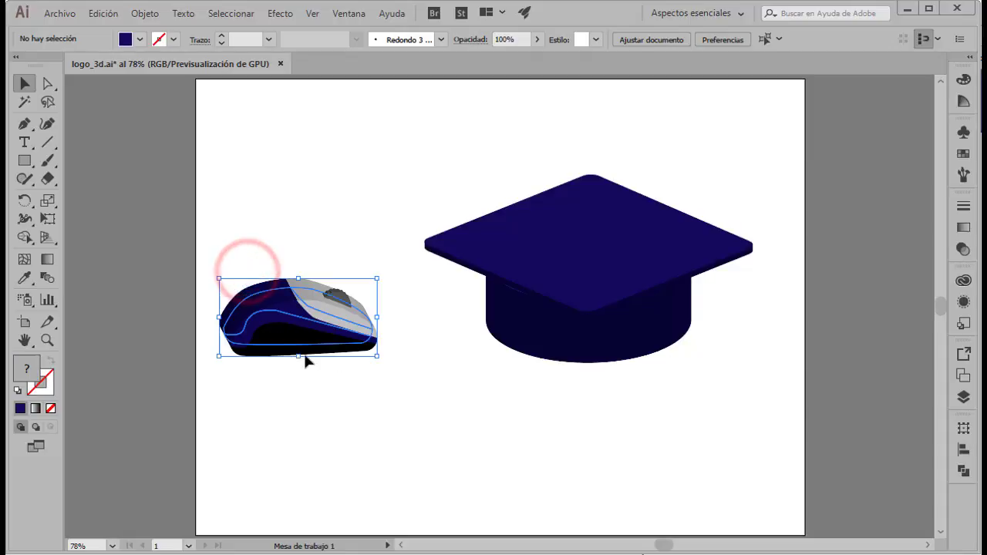
pyautogui.click(963, 396)
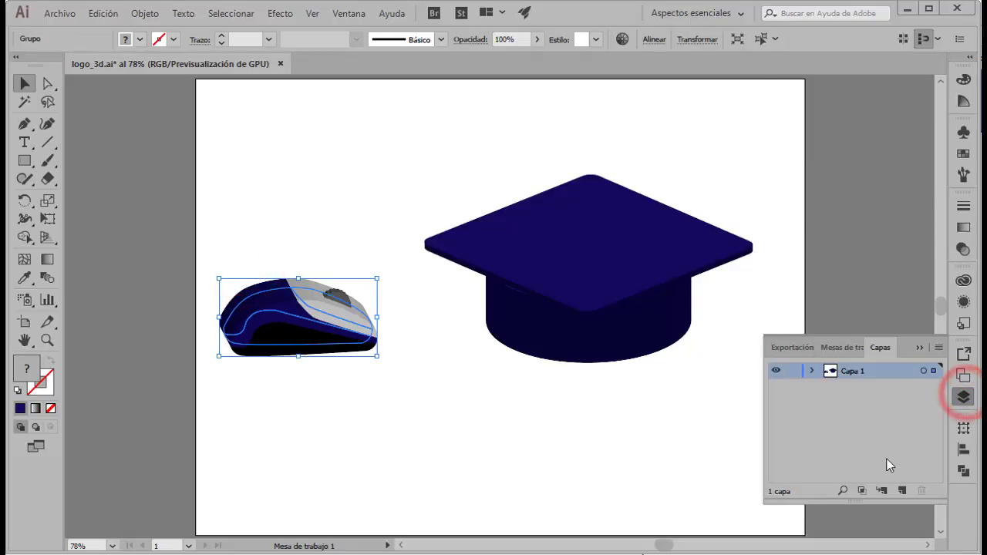
pyautogui.click(902, 490)
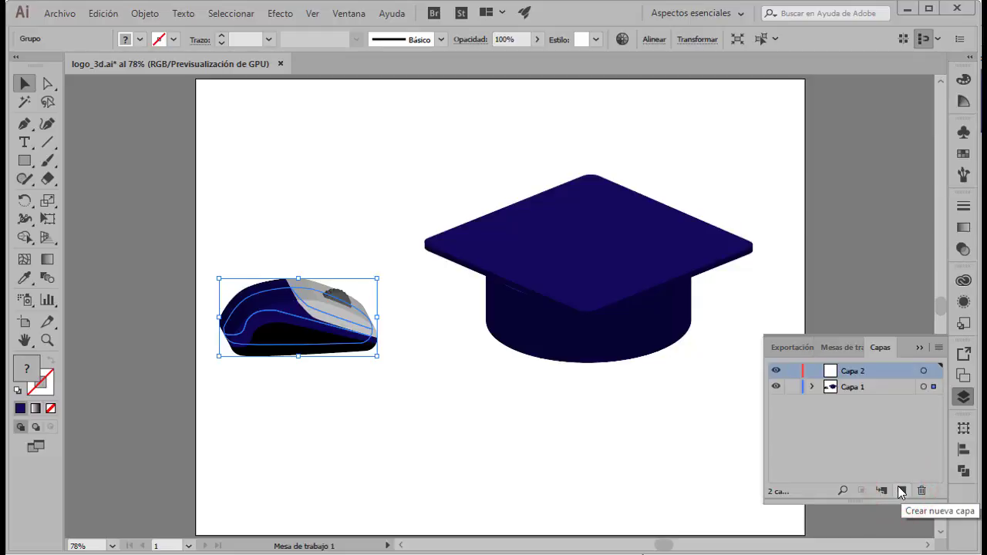
pyautogui.rightClick(302, 342)
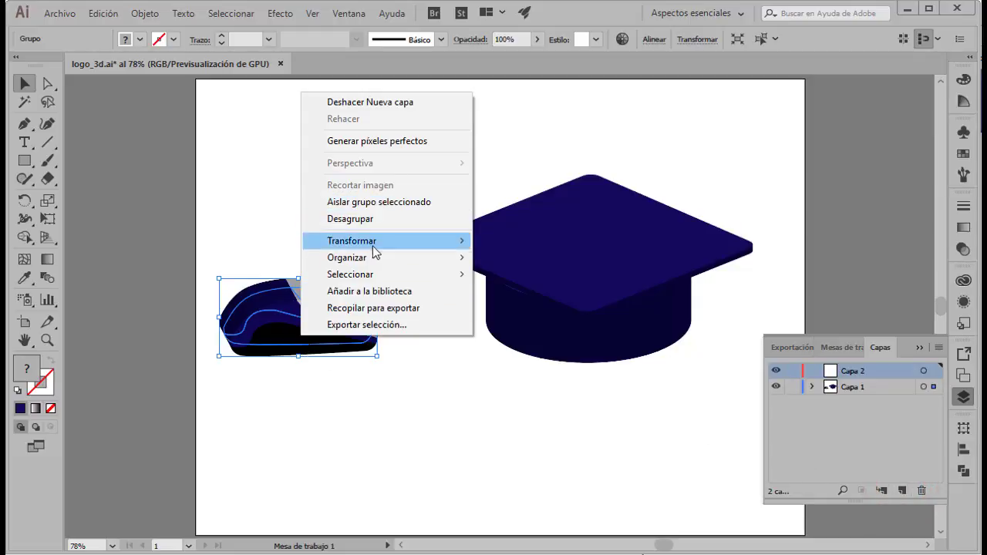
pyautogui.moveTo(346, 258)
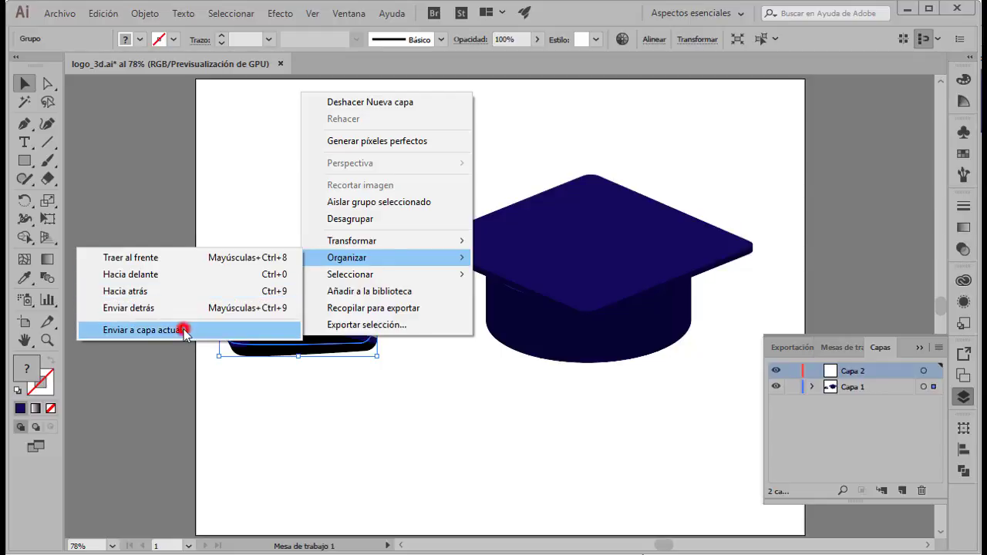
pyautogui.click(185, 330)
pyautogui.click(776, 371)
pyautogui.click(448, 393)
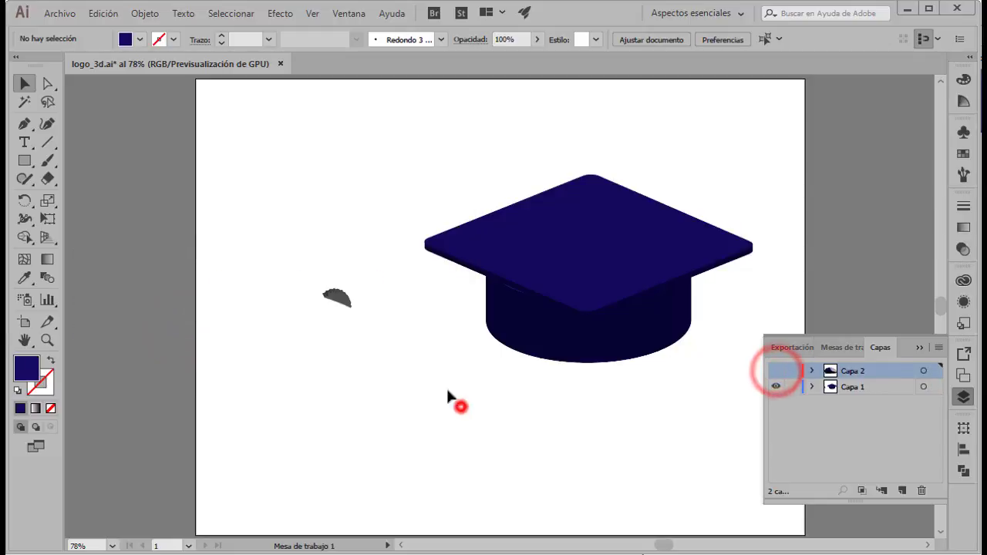
# - Put the grey scroll wheel on a new top layer, Capa 3
pyautogui.click(337, 297)
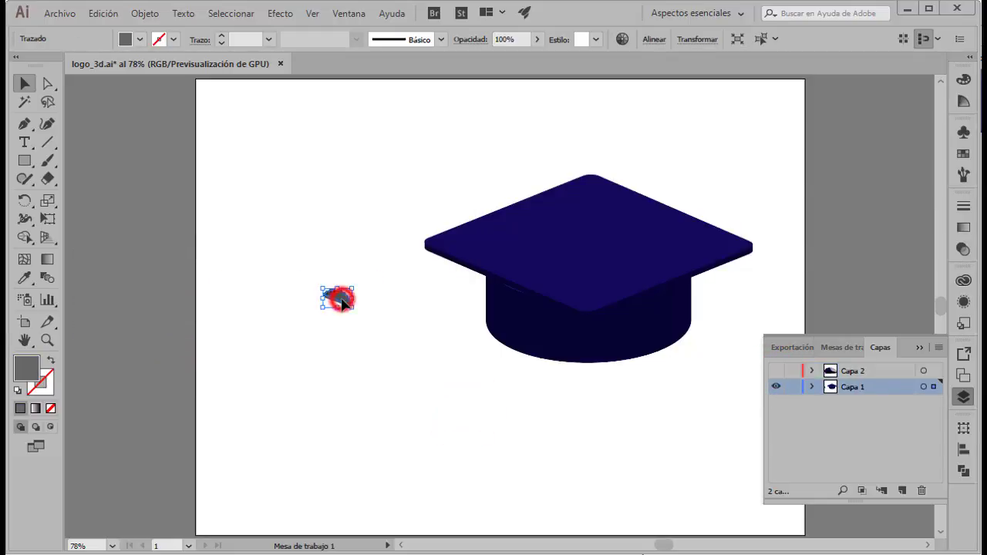
pyautogui.click(902, 491)
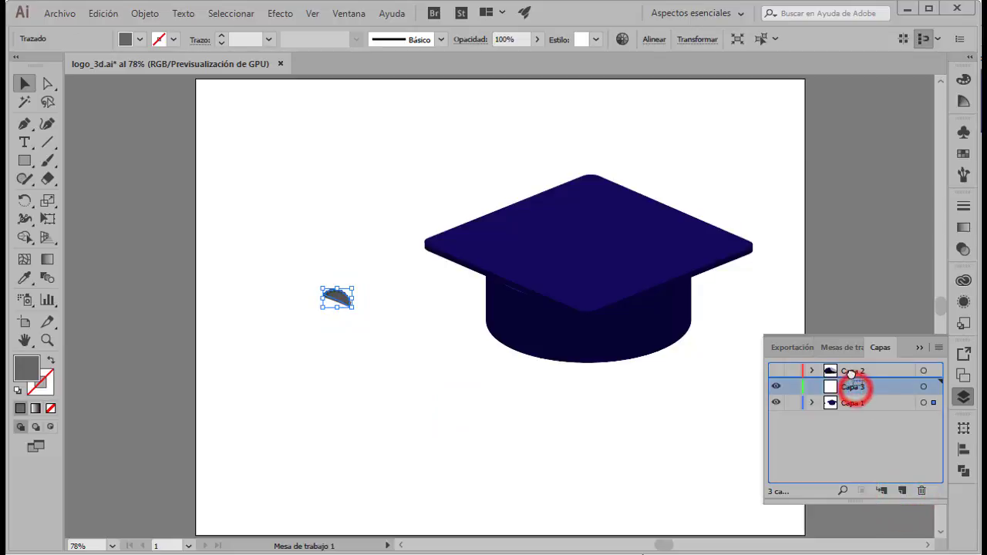
pyautogui.moveTo(852, 386); pyautogui.dragTo(848, 368)
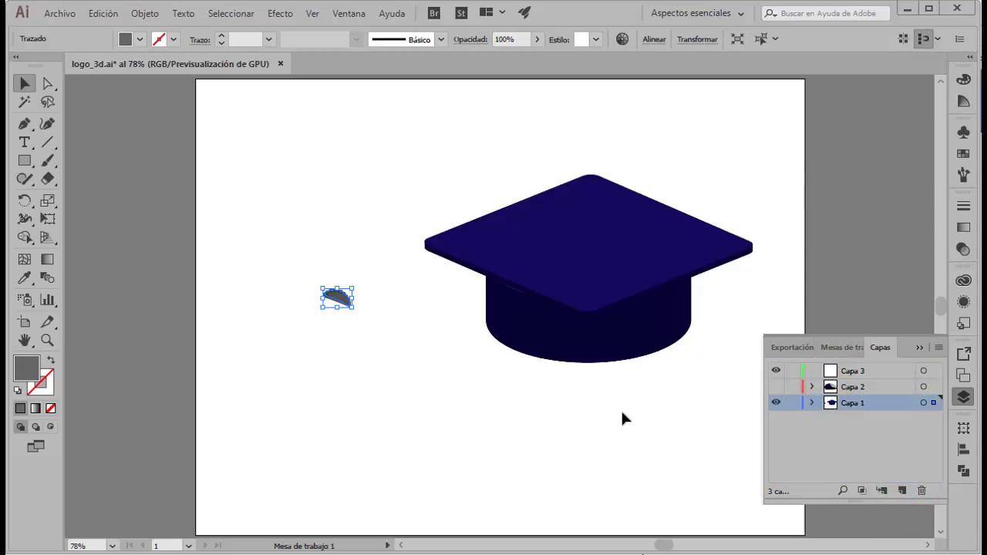
pyautogui.moveTo(333, 295); pyautogui.dragTo(336, 296)
pyautogui.click(155, 14)
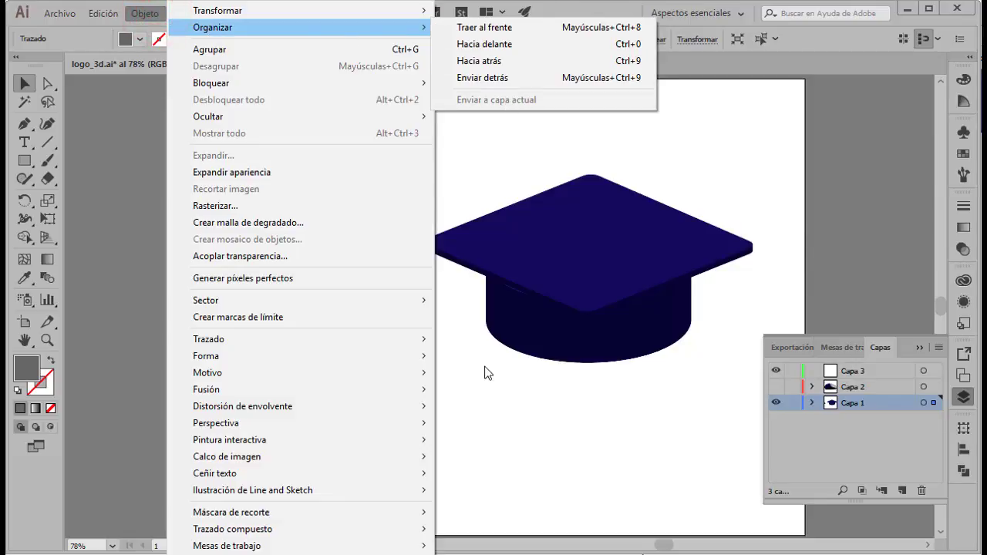
pyautogui.click(484, 367)
pyautogui.moveTo(303, 280); pyautogui.dragTo(358, 312)
pyautogui.click(851, 370)
pyautogui.click(143, 13)
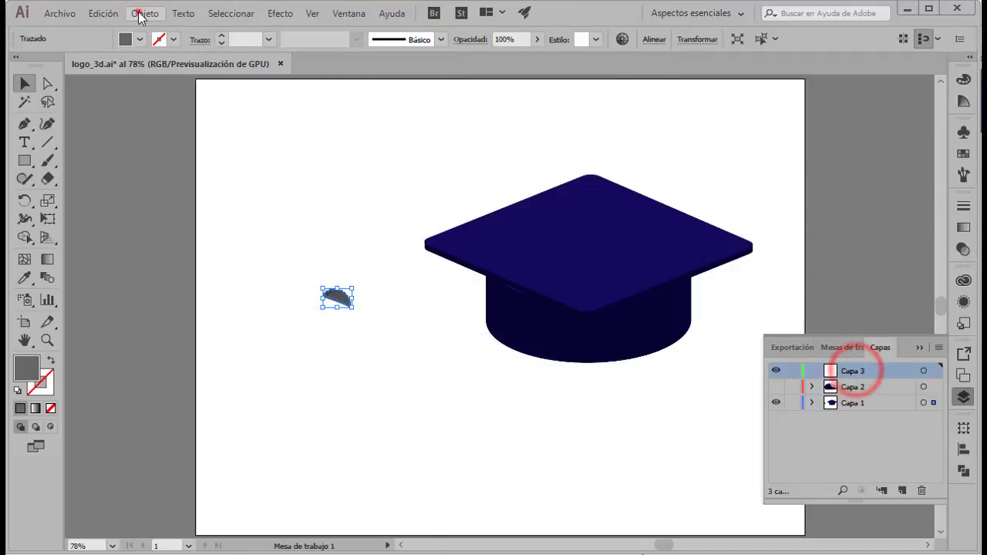
pyautogui.click(491, 98)
pyautogui.hotkey('ctrl', 'shift', 'a')
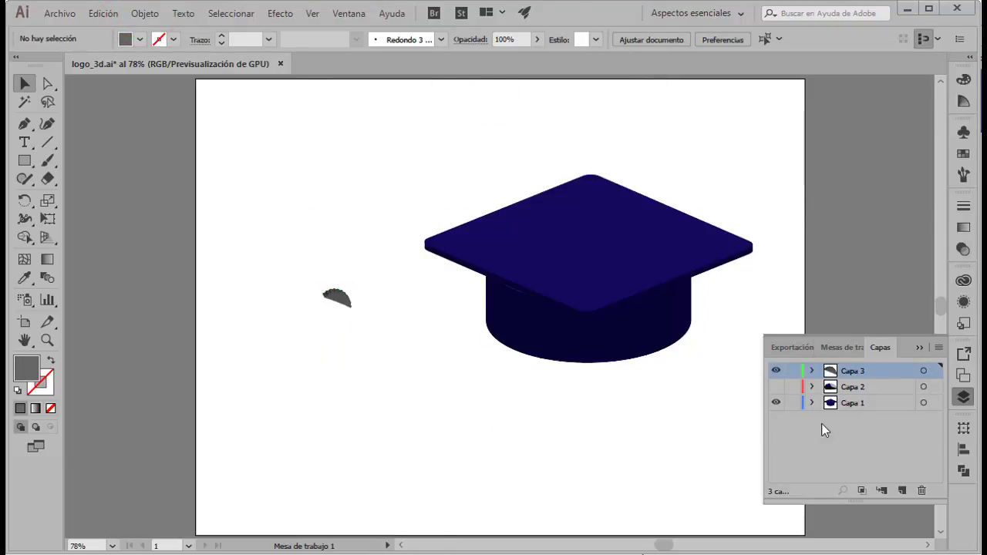
# - Name the cap, mouse and wheel layers Birrete, Ratón and Ruedecilla, then unhide Ratón
pyautogui.doubleClick(852, 402)
pyautogui.write('Birrete')
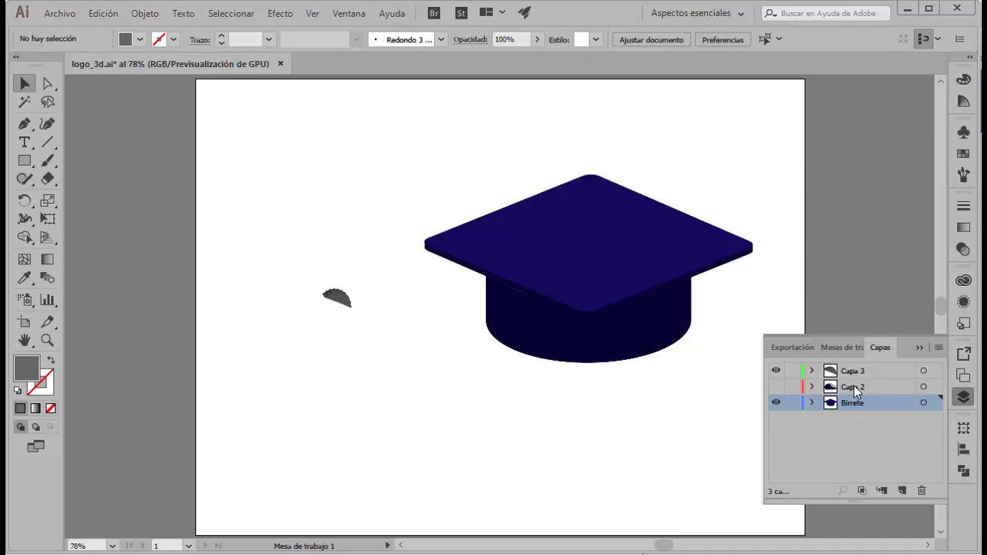
pyautogui.doubleClick(854, 385)
pyautogui.write('Ratón')
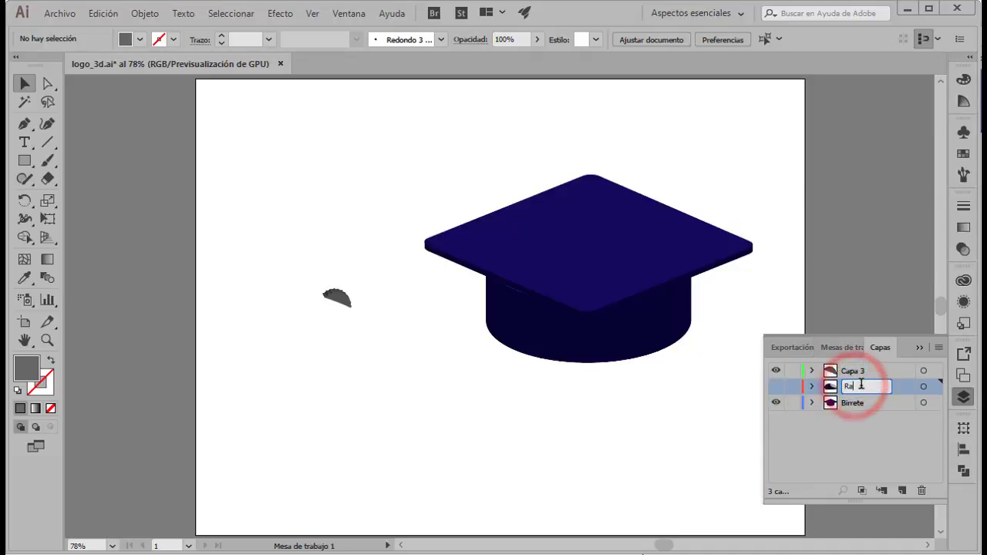
pyautogui.click(923, 371)
pyautogui.doubleClick(869, 370)
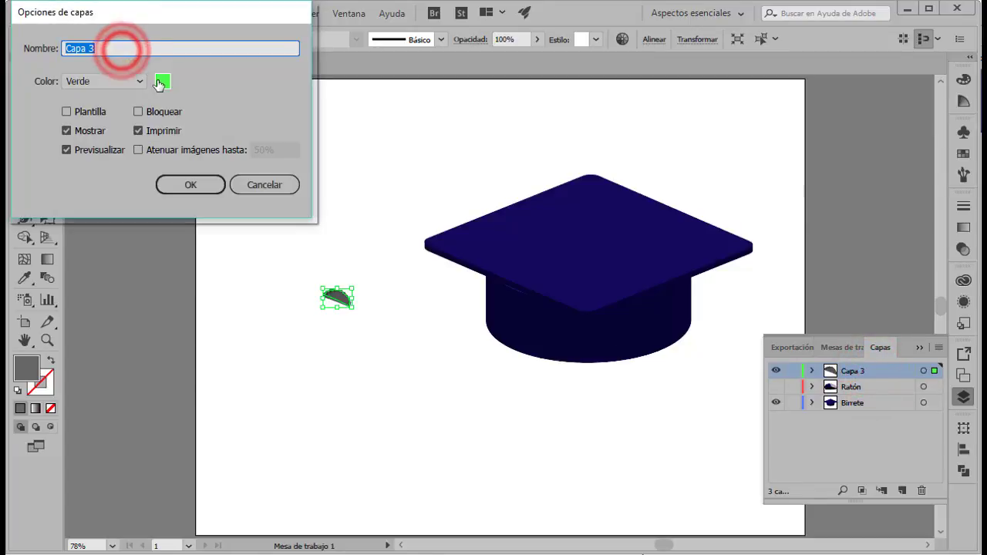
pyautogui.write('Ruedecilla')
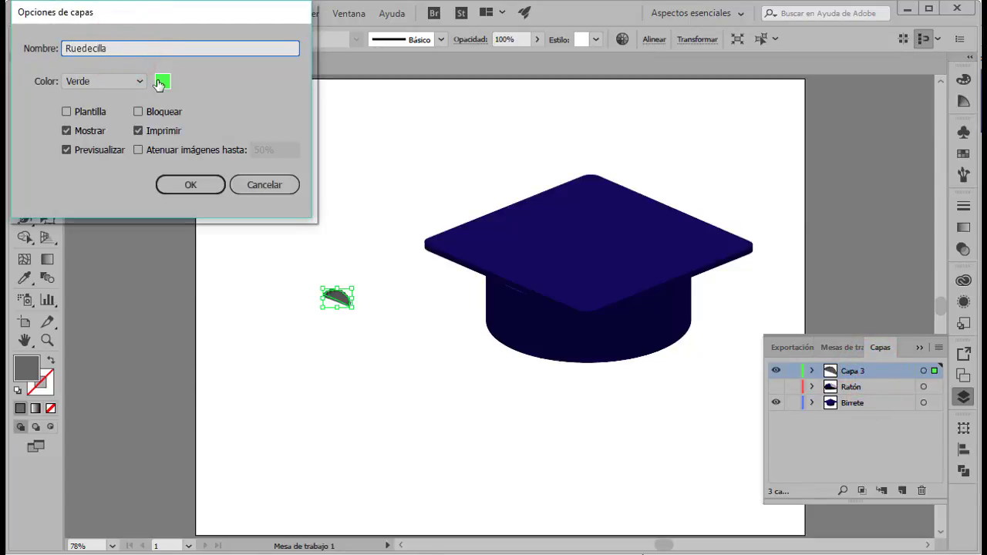
pyautogui.press('Return')
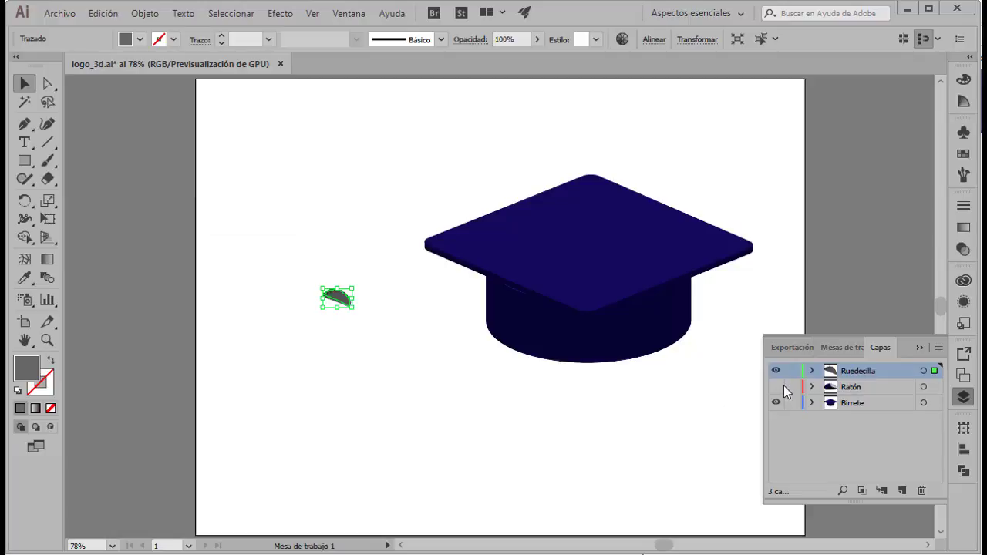
pyautogui.click(776, 386)
pyautogui.click(502, 433)
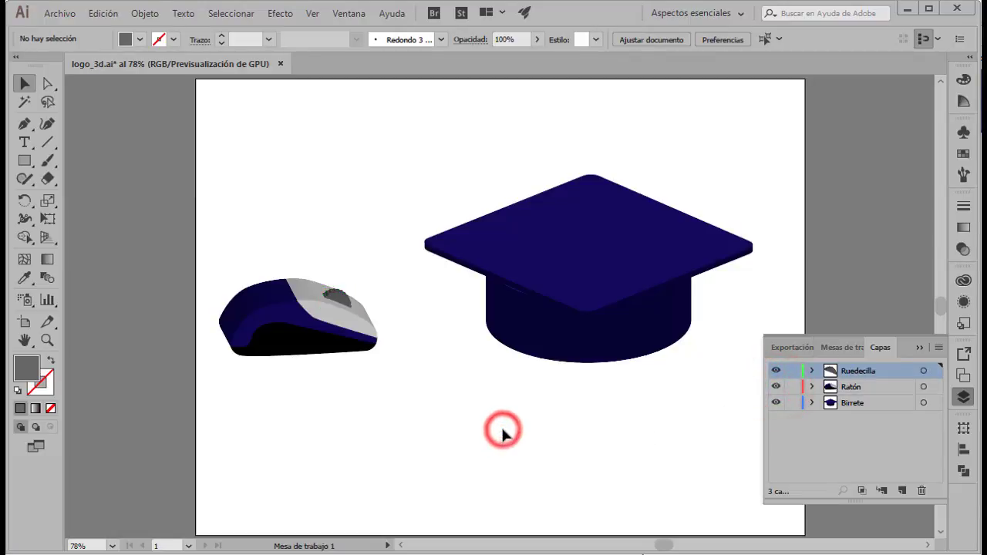
# - Duplicate the Ratón layer as 'Ratón detalles' with Magenta layer colour
pyautogui.click(873, 386)
pyautogui.click(938, 347)
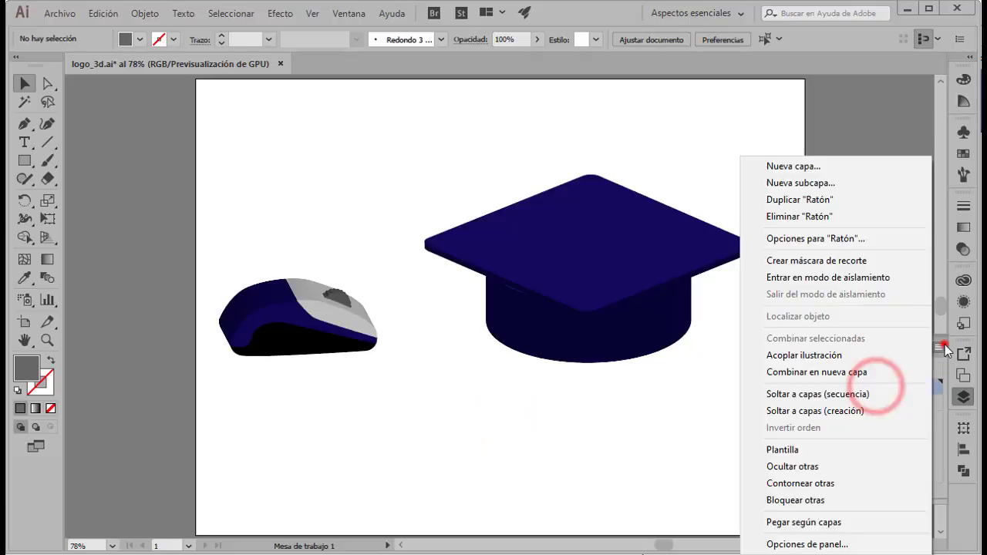
pyautogui.click(833, 200)
pyautogui.doubleClick(882, 386)
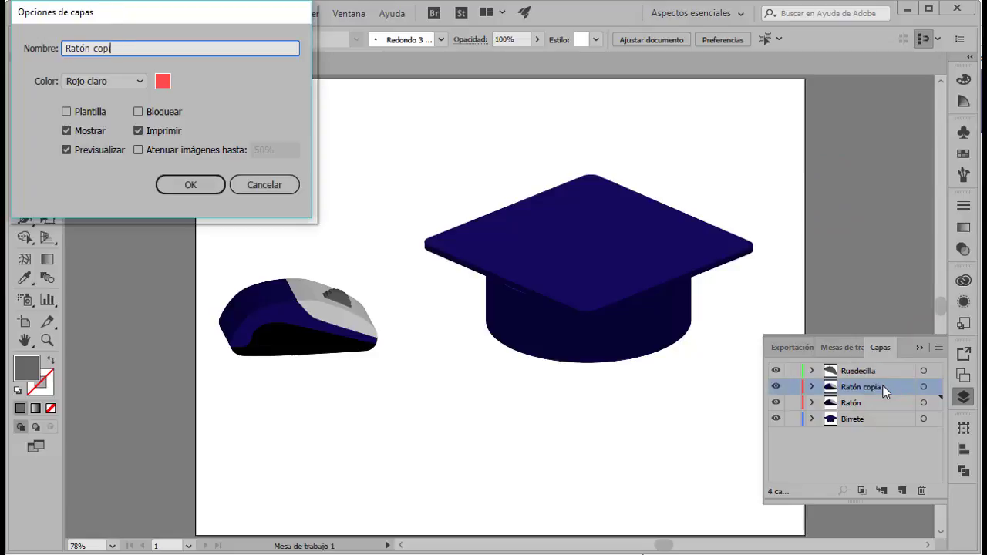
pyautogui.write('etalles')
pyautogui.click(129, 83)
pyautogui.click(108, 176)
pyautogui.click(204, 187)
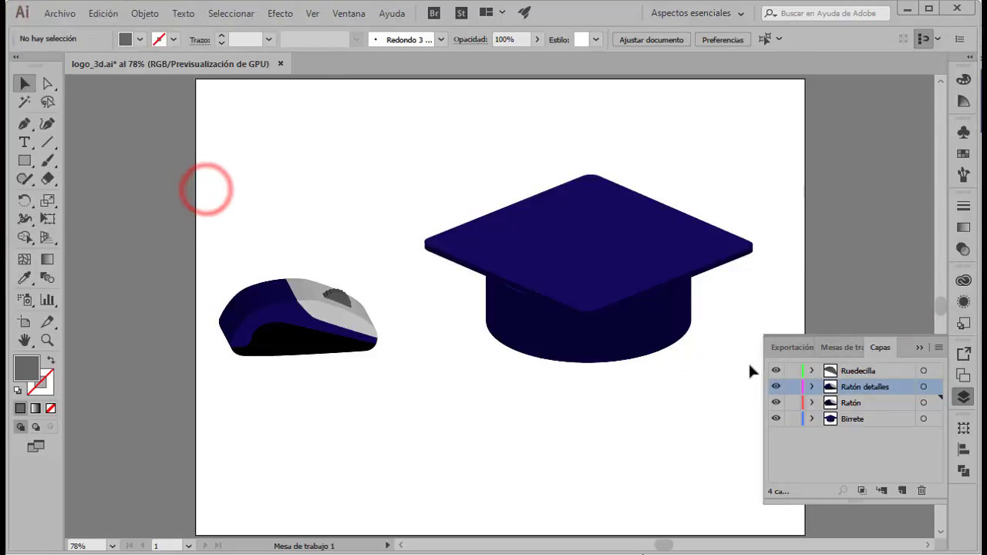
# - Lock the Ruedecilla and Birrete layers and select the copied mouse artwork
pyautogui.click(792, 371)
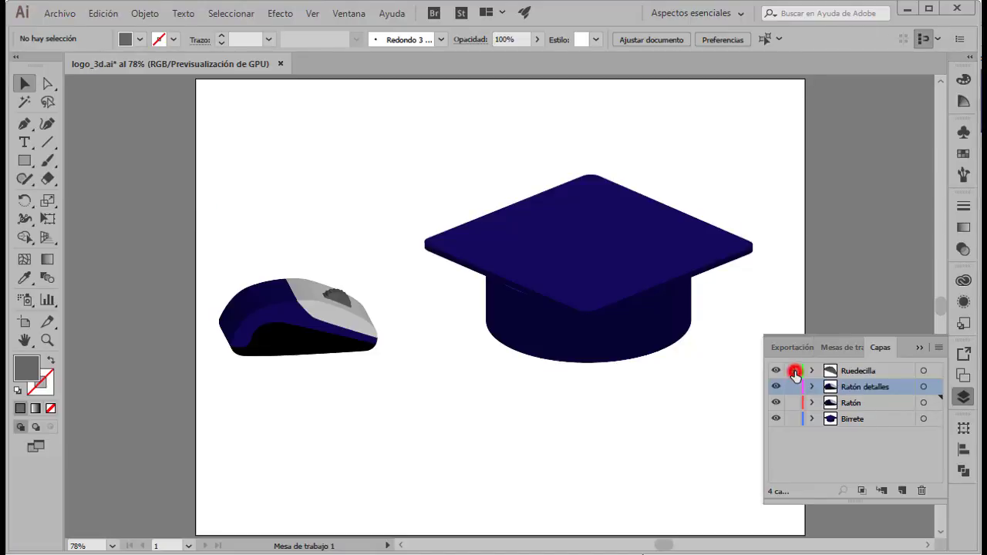
pyautogui.click(791, 419)
pyautogui.click(279, 347)
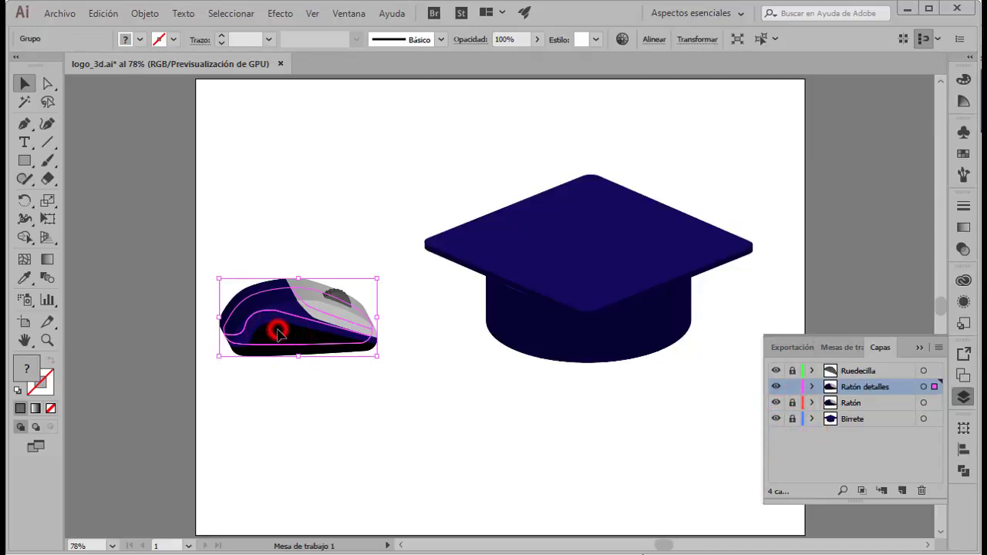
pyautogui.click(150, 14)
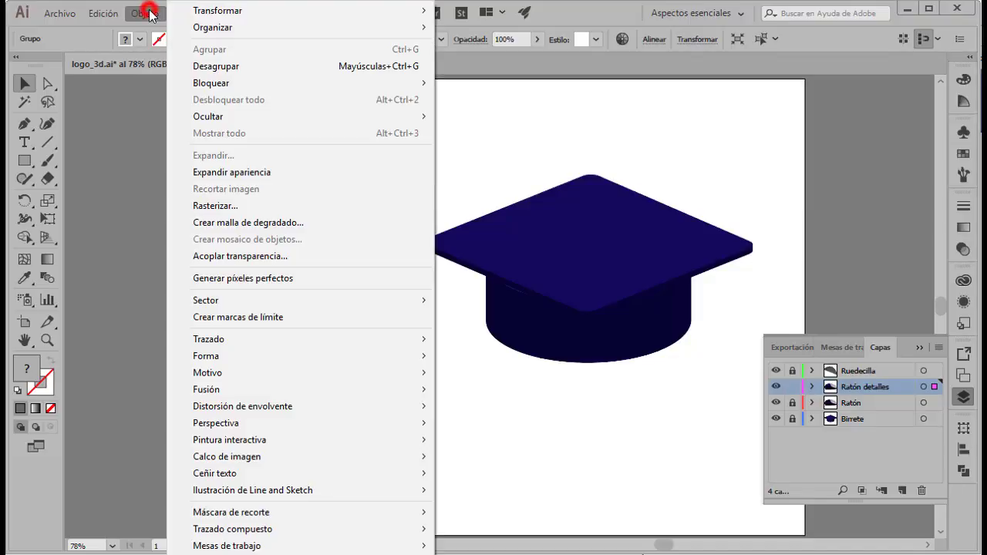
# - Expand the mouse copy's appearance and ungroup it twice into separate shapes
pyautogui.click(264, 173)
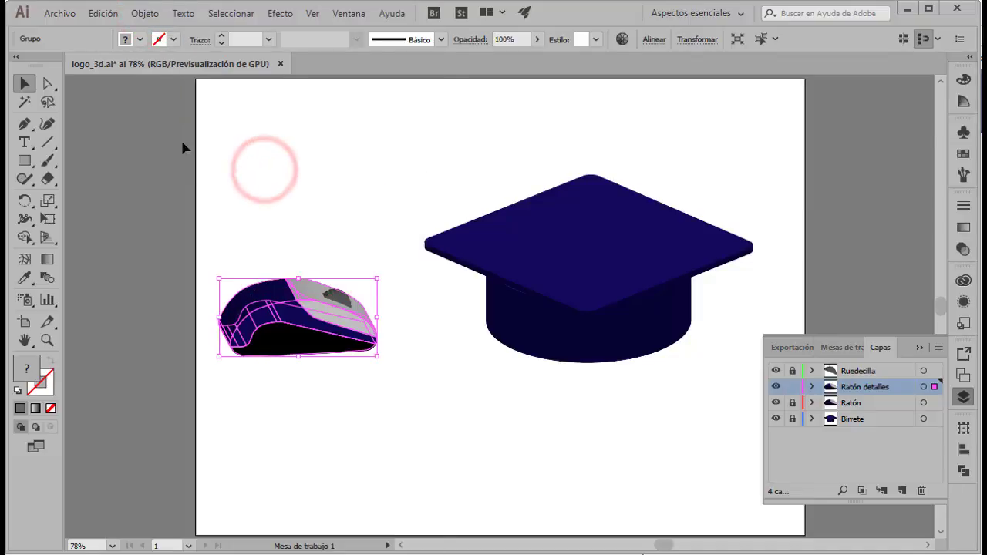
pyautogui.click(143, 13)
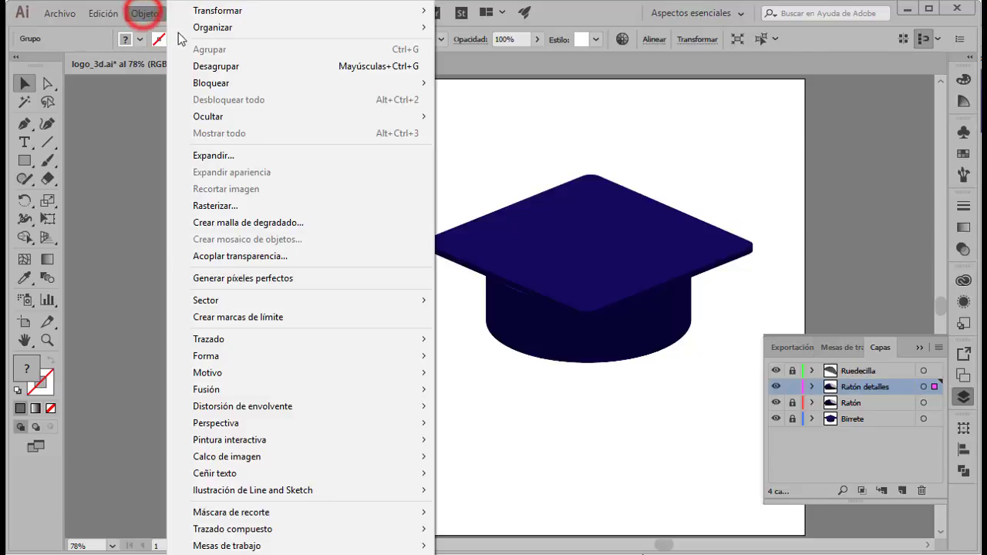
pyautogui.click(198, 67)
pyautogui.click(337, 415)
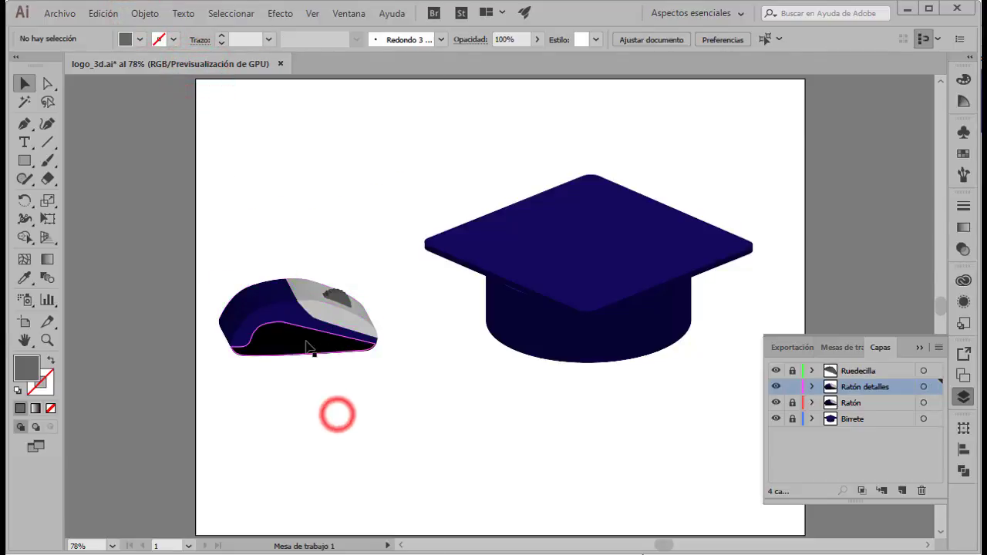
pyautogui.click(306, 341)
pyautogui.click(144, 14)
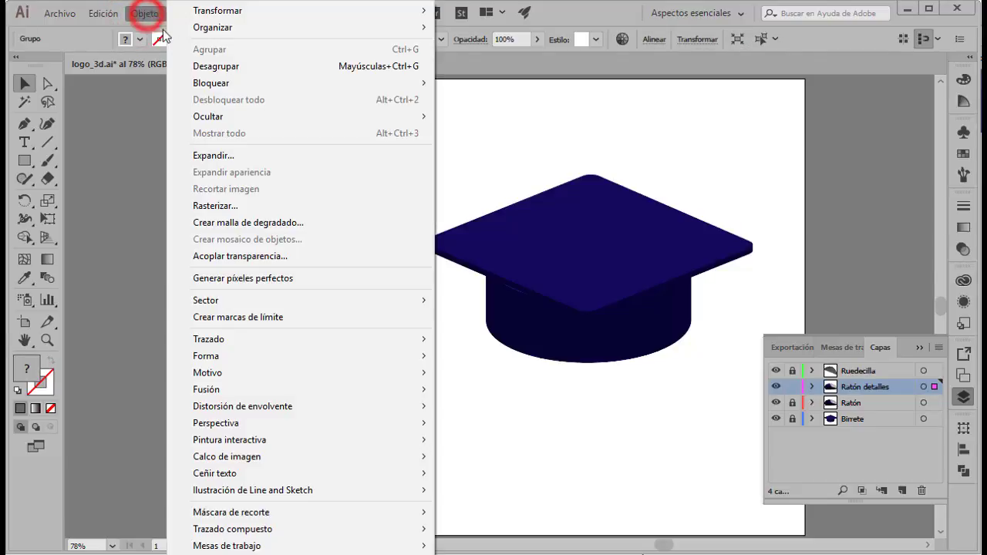
pyautogui.click(198, 66)
pyautogui.click(302, 367)
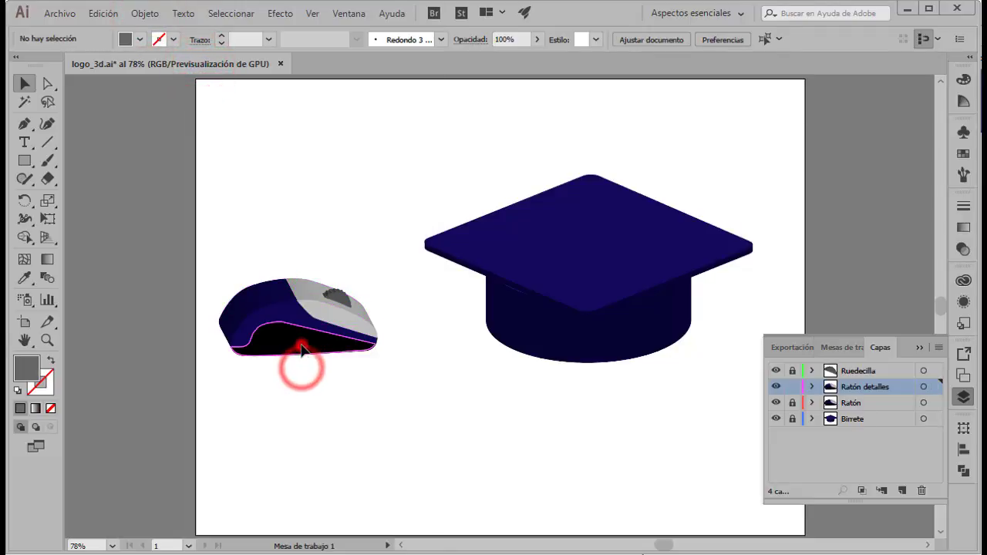
# - Select the inner navy shape, grey top shell and dark left shell, and copy them
pyautogui.click(298, 348)
pyautogui.click(292, 313)
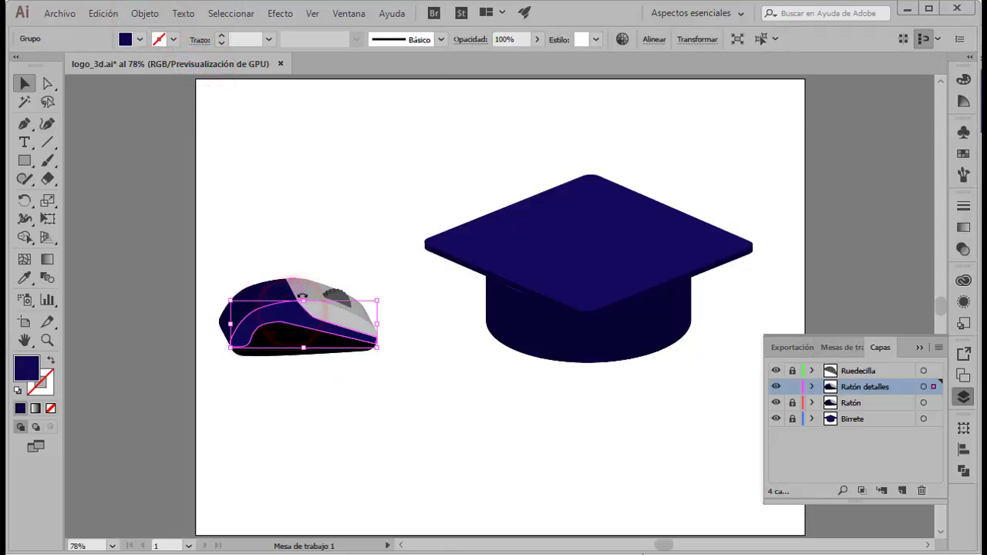
pyautogui.keyDown('shift'); pyautogui.click(319, 298); pyautogui.keyUp('shift')
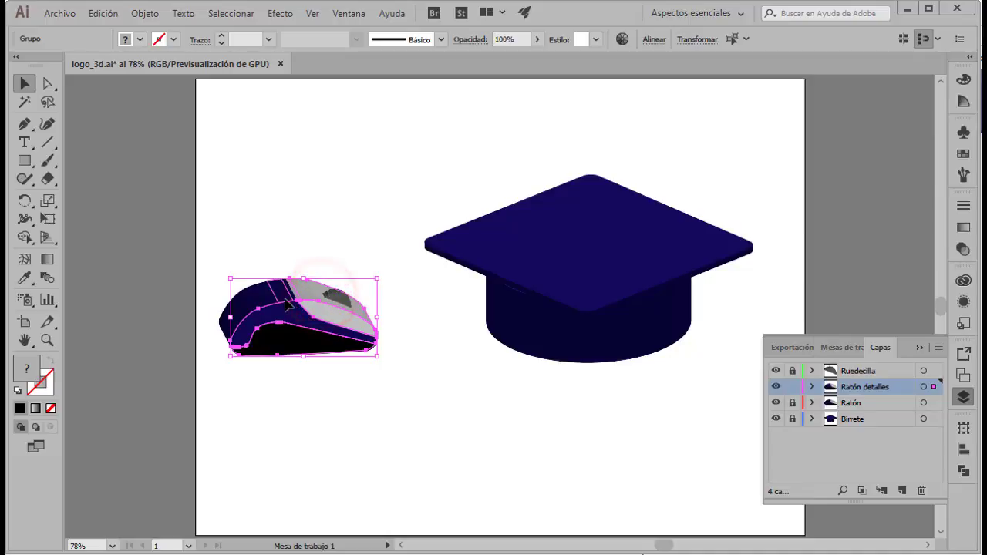
pyautogui.click(293, 298)
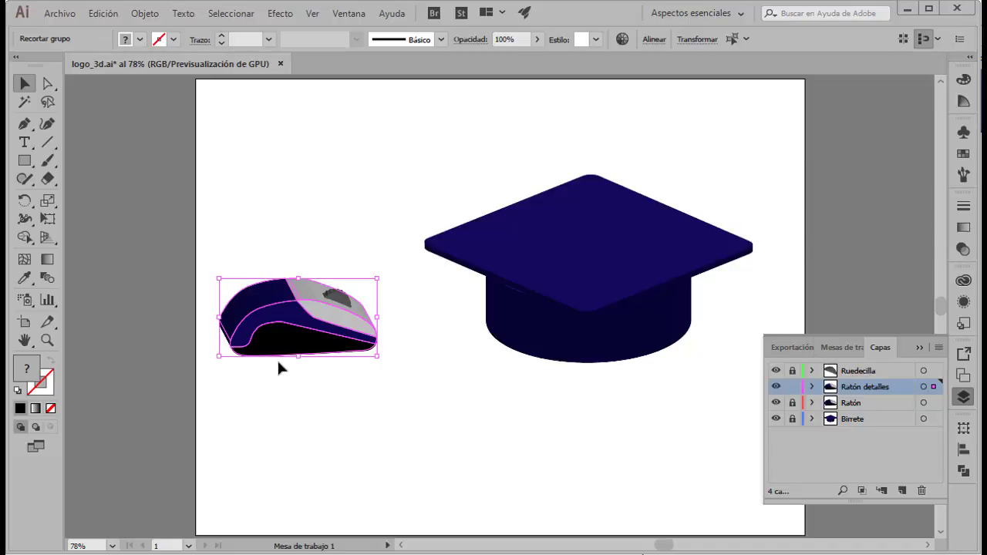
pyautogui.click(107, 17)
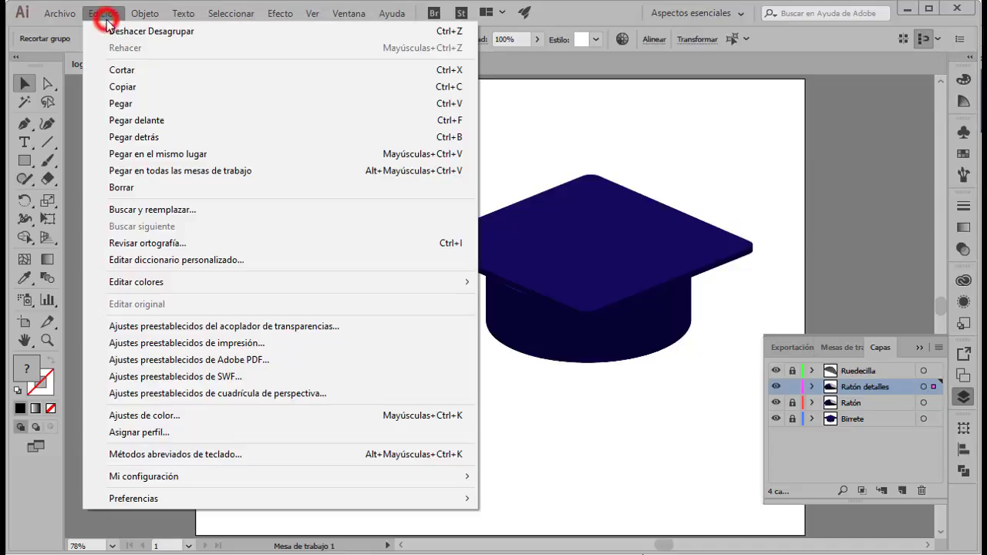
pyautogui.click(136, 85)
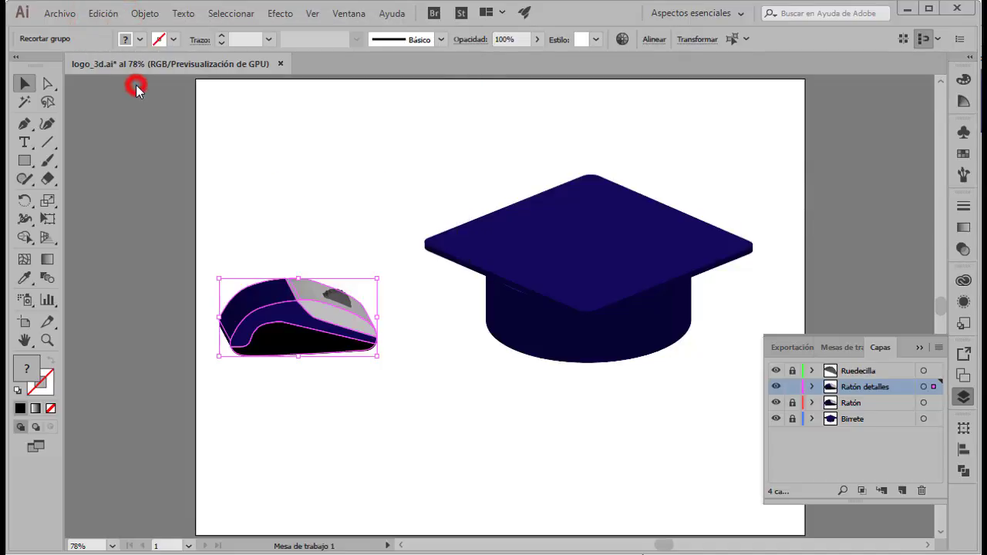
# - Delete the original mouse detail paths and paste the copied pieces in front
pyautogui.click(313, 379)
pyautogui.moveTo(214, 262); pyautogui.dragTo(309, 357)
pyautogui.press('Delete')
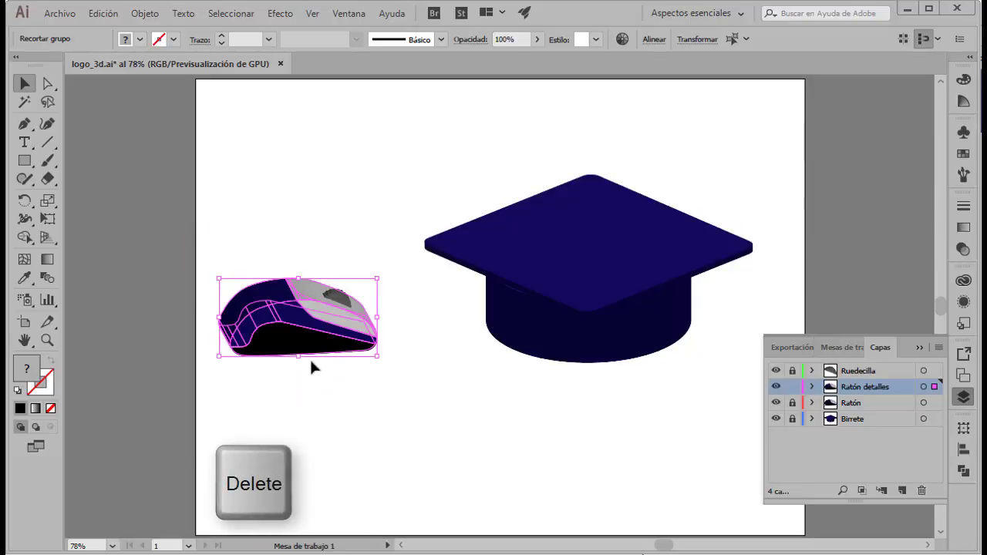
pyautogui.click(96, 15)
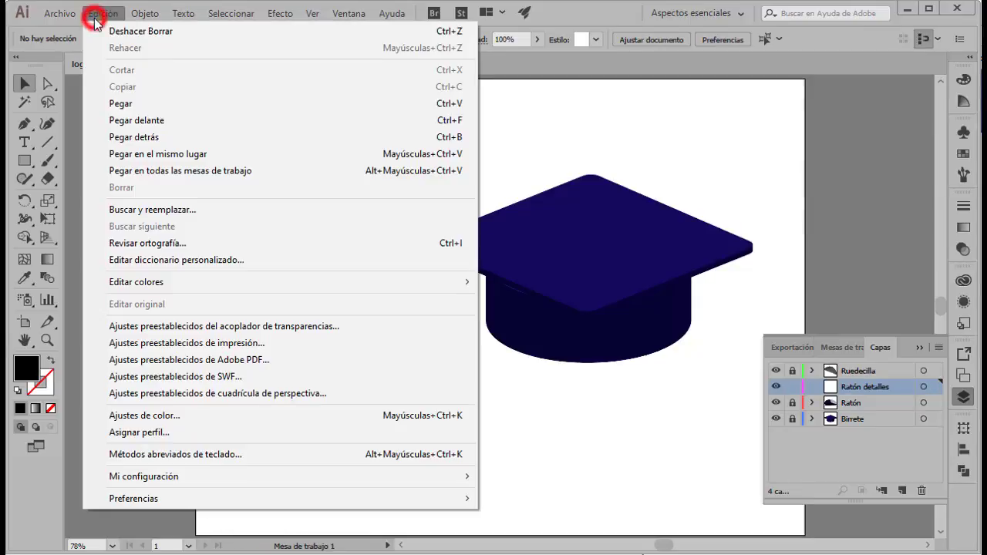
pyautogui.click(137, 125)
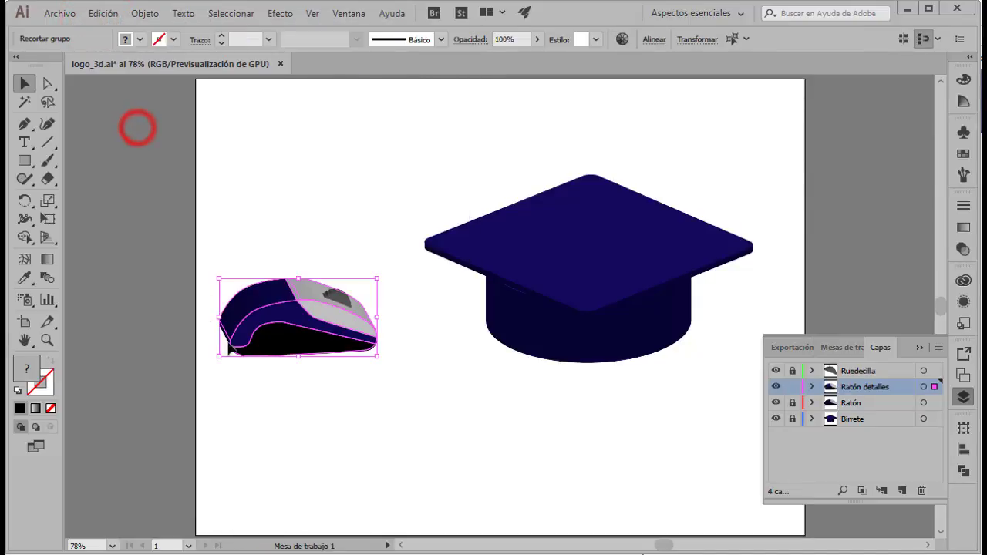
# - Check the pasted pieces by selecting the black base, grey upper piece and navy sides
pyautogui.click(351, 426)
pyautogui.click(298, 341)
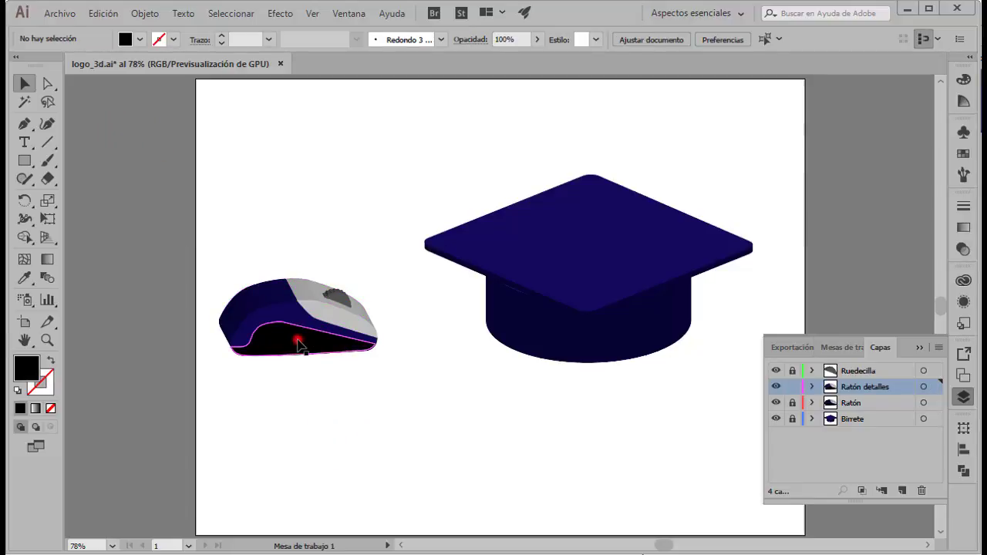
pyautogui.click(331, 403)
pyautogui.click(337, 322)
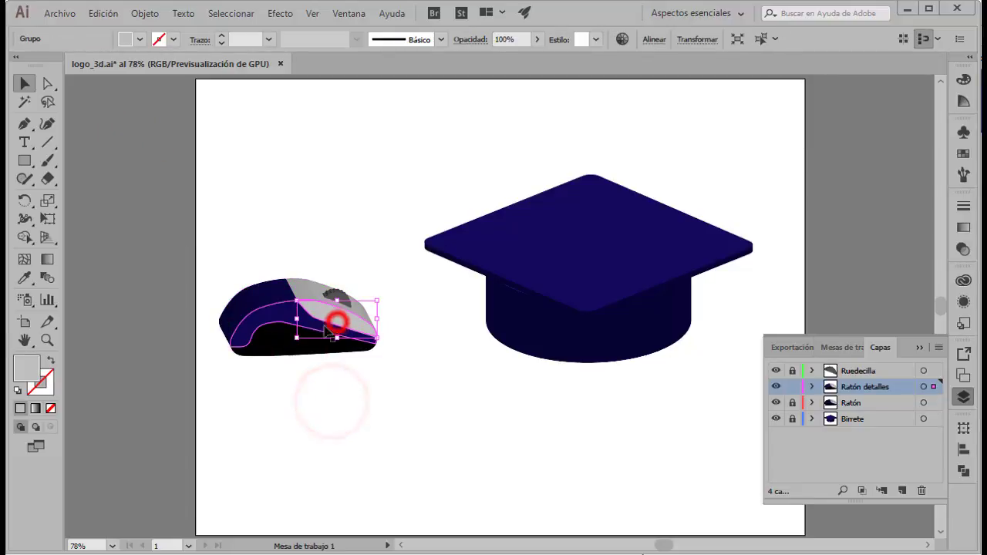
pyautogui.click(286, 319)
pyautogui.click(127, 303)
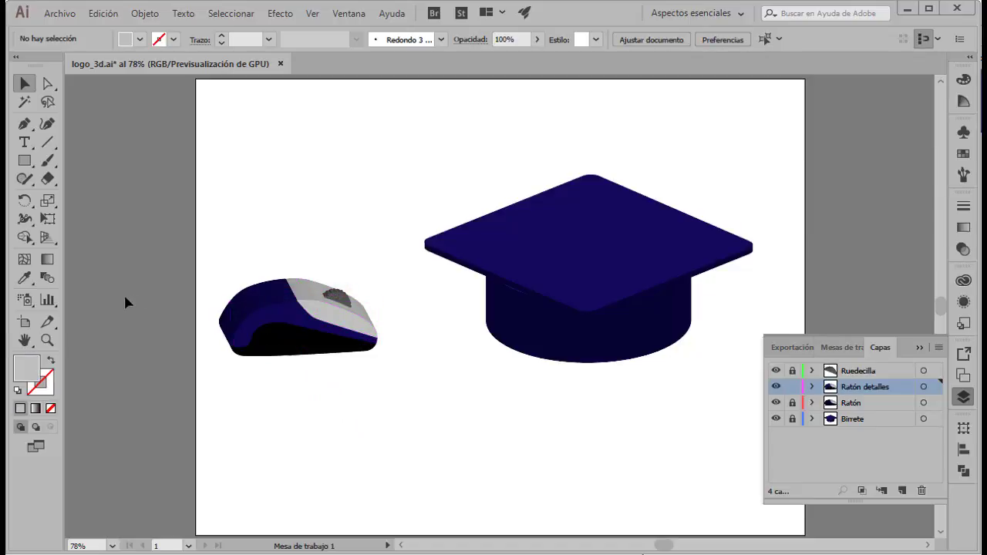
pyautogui.click(276, 307)
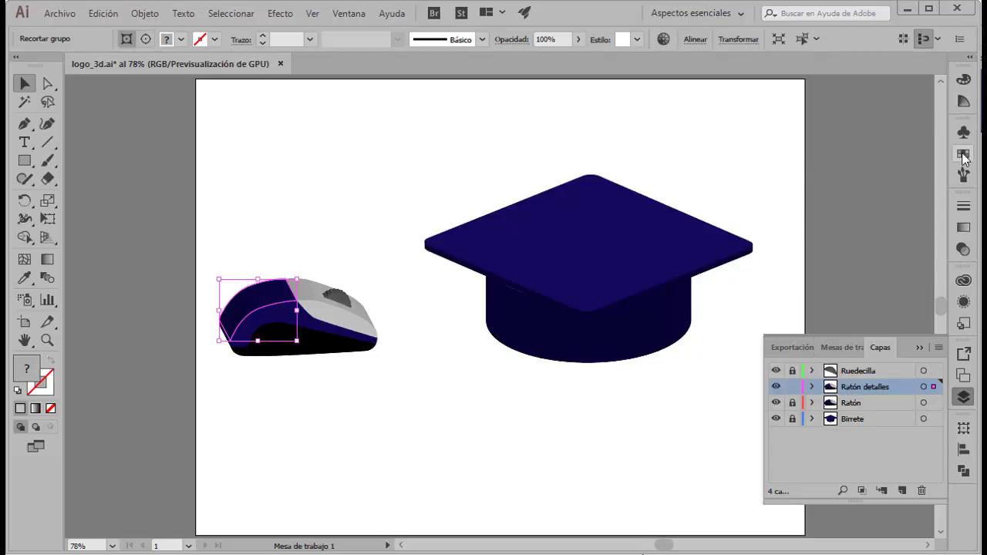
# - Open the Metales gradient swatch library and move it off the artwork
pyautogui.click(920, 350)
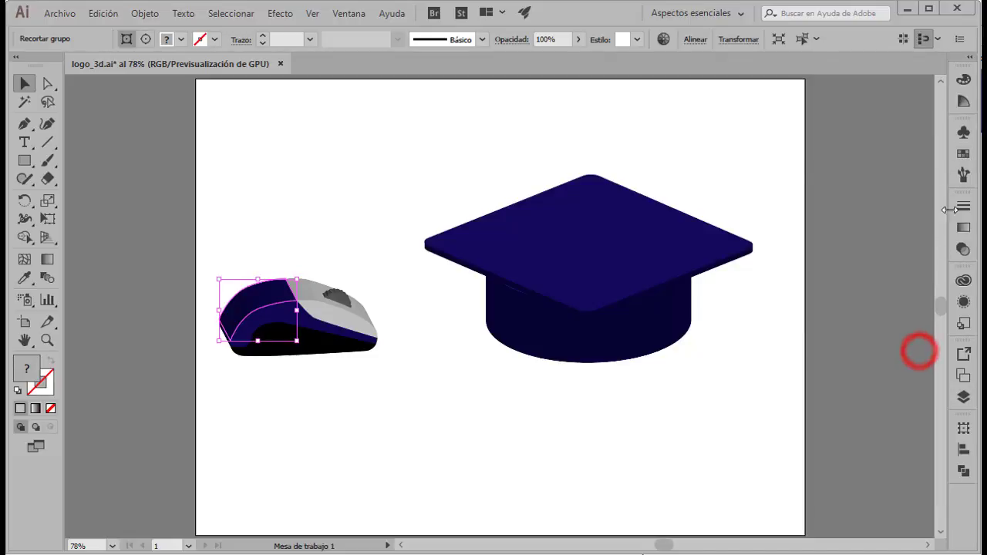
pyautogui.click(969, 158)
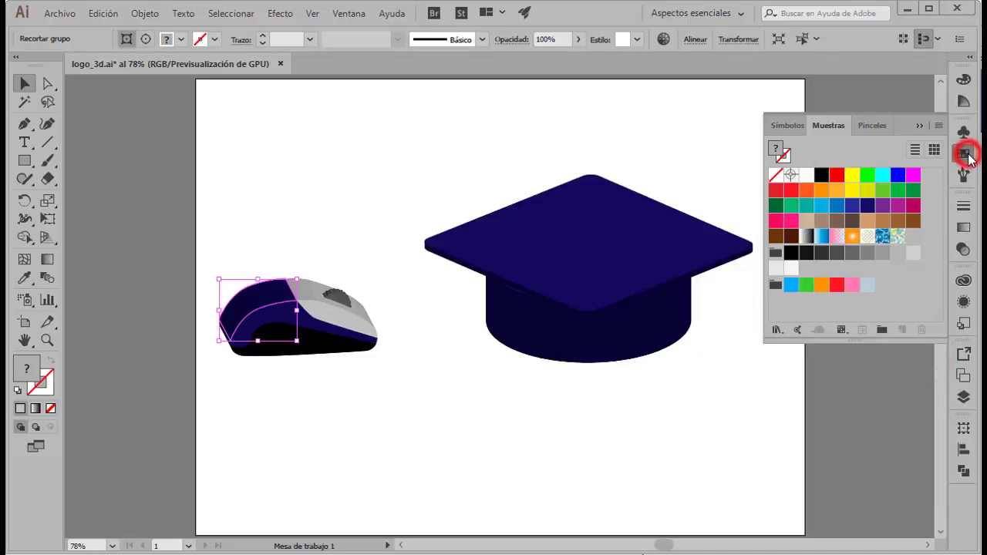
pyautogui.click(777, 334)
pyautogui.moveTo(844, 253)
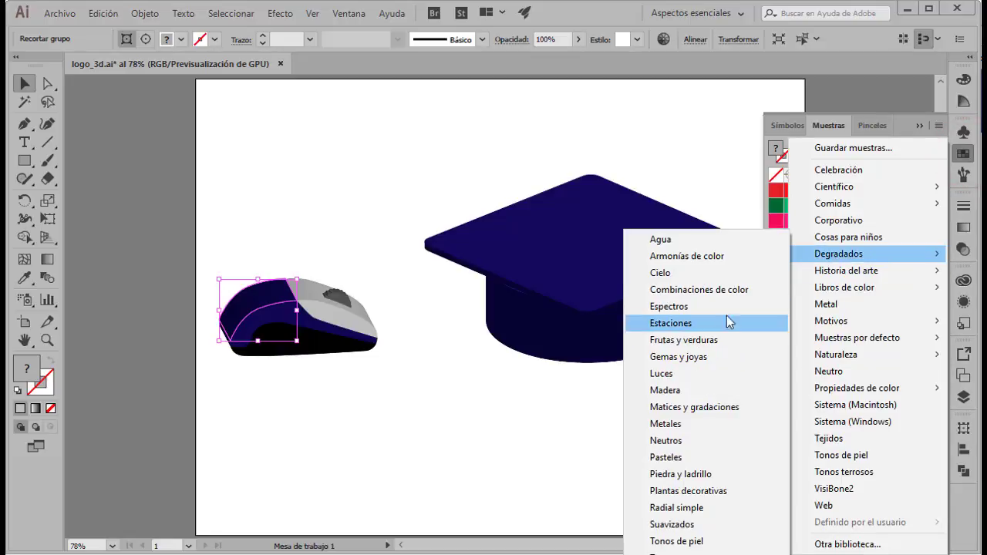
pyautogui.click(668, 424)
pyautogui.moveTo(547, 240); pyautogui.dragTo(509, 399)
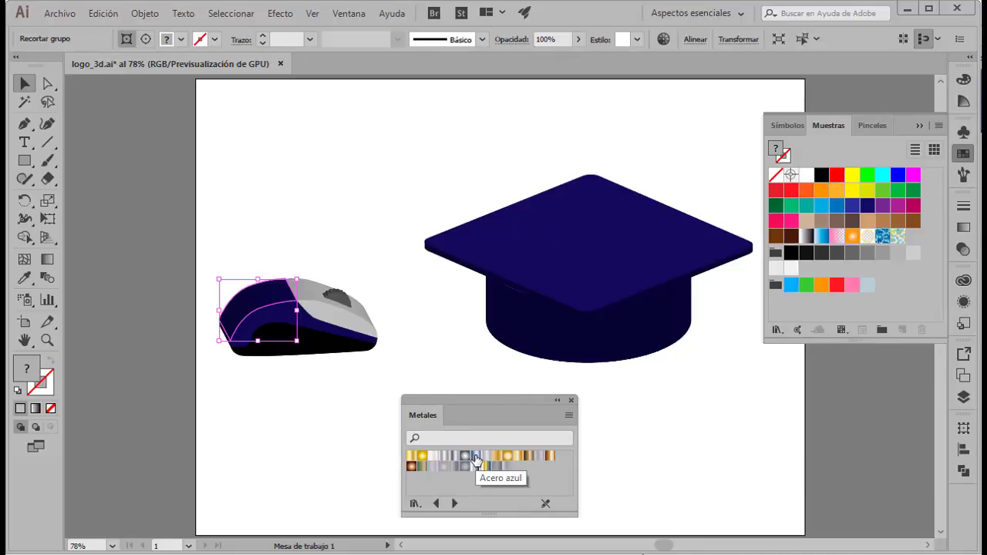
# - Fill the curved front band with the Acero azul gradient, redrawn across the shape
pyautogui.click(476, 458)
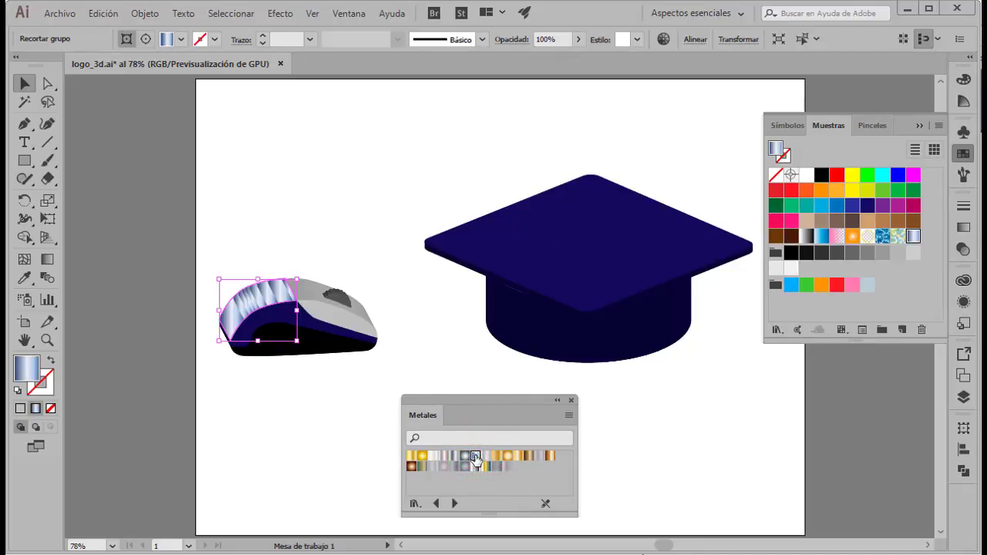
pyautogui.click(47, 259)
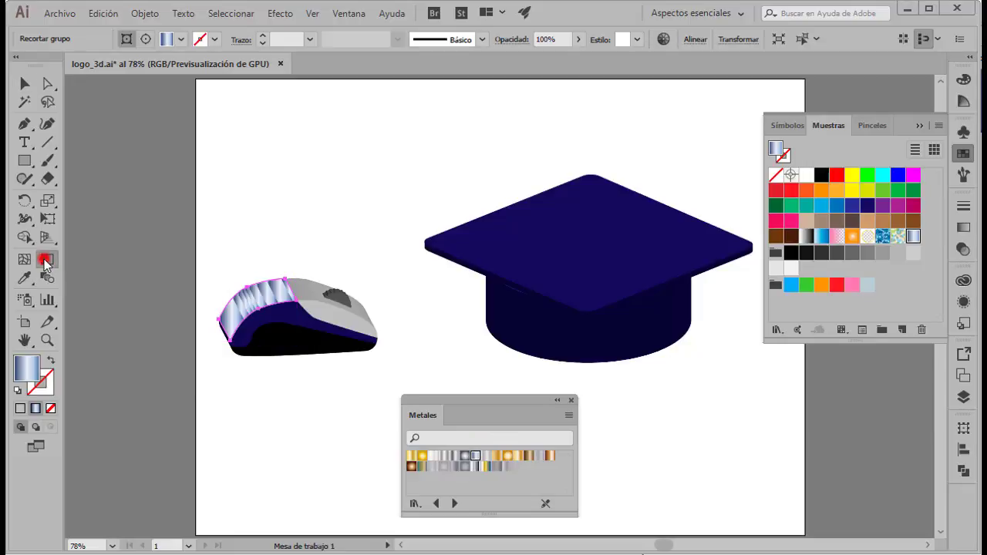
pyautogui.moveTo(228, 315); pyautogui.dragTo(281, 290)
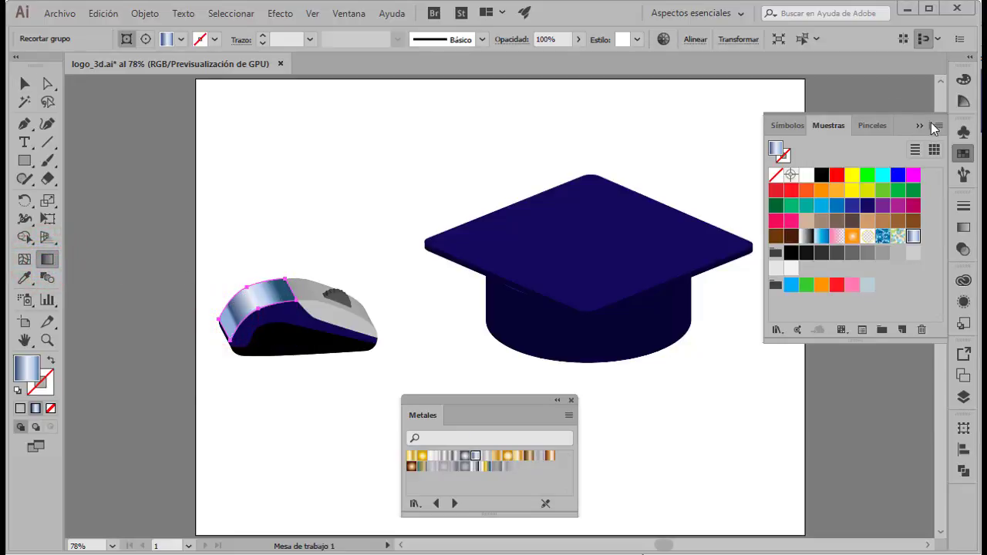
pyautogui.click(919, 124)
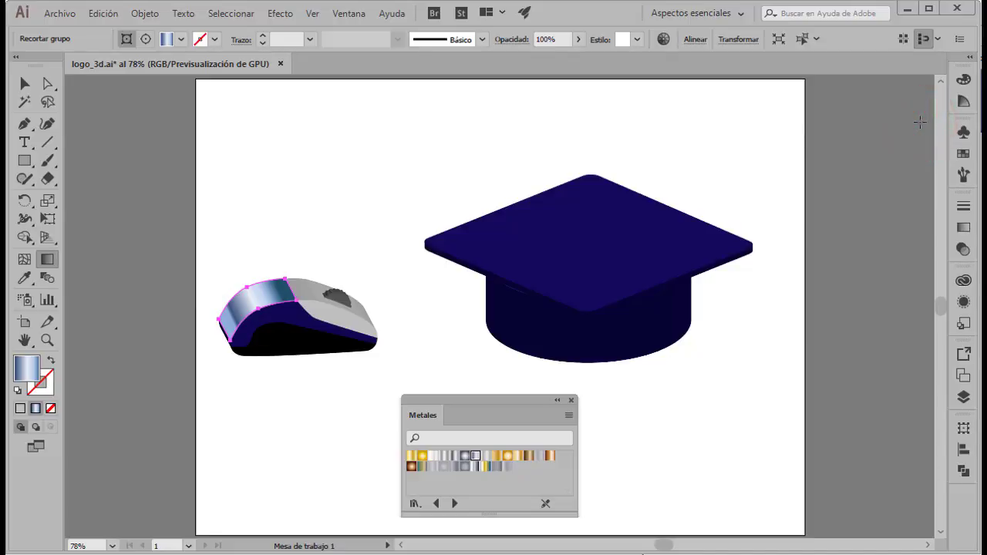
pyautogui.click(963, 250)
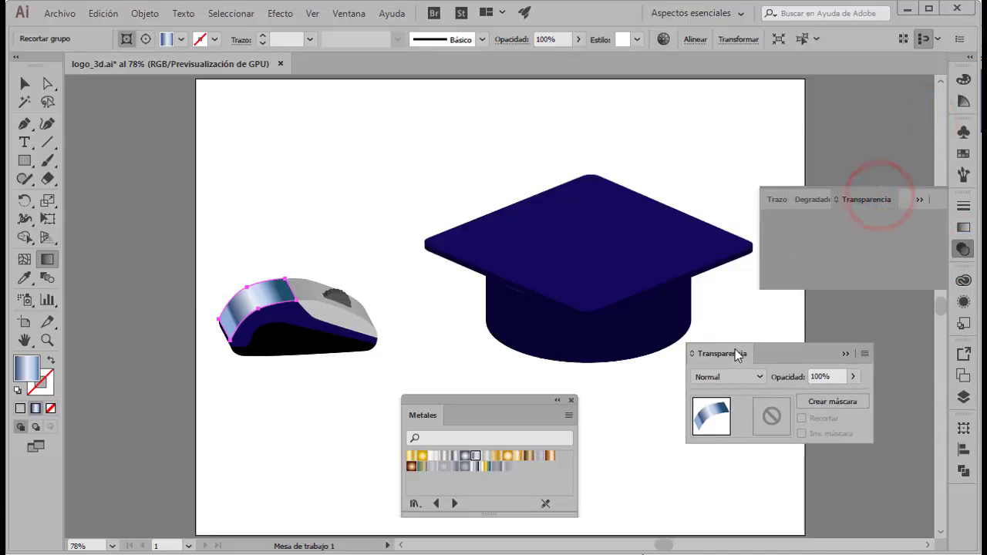
# - Set the gradient band's blend mode to Trama with 50% opacity
pyautogui.moveTo(871, 206); pyautogui.dragTo(734, 349)
pyautogui.click(748, 379)
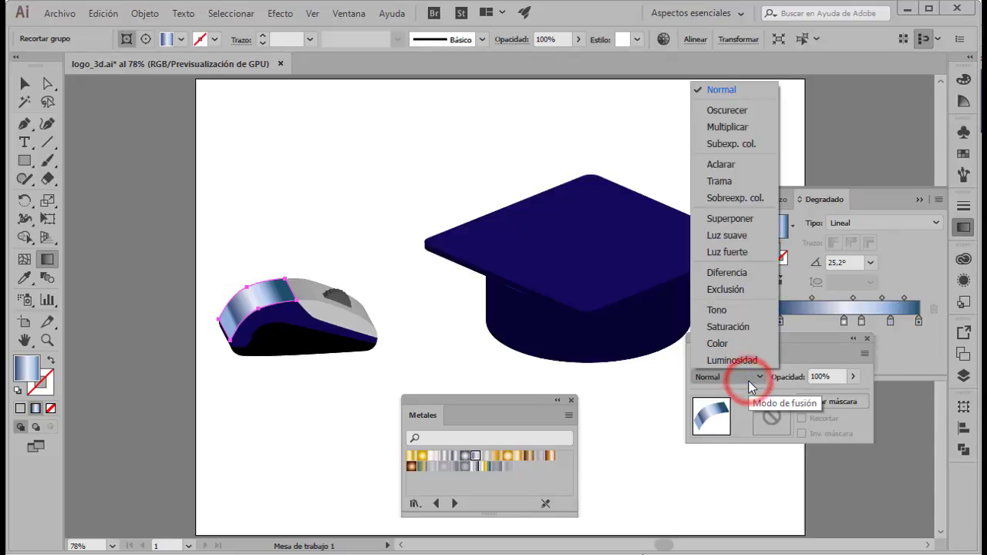
pyautogui.click(711, 182)
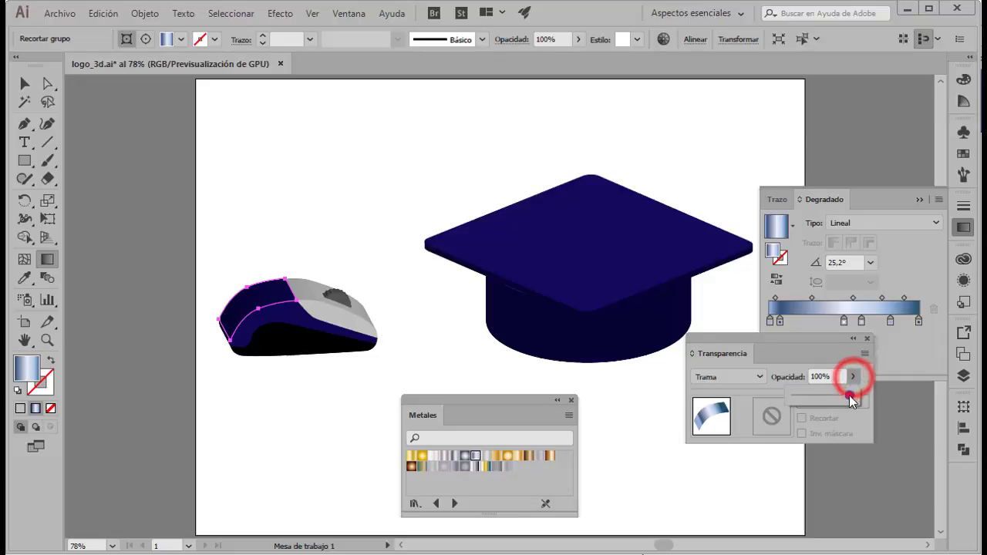
pyautogui.moveTo(849, 394); pyautogui.dragTo(821, 396)
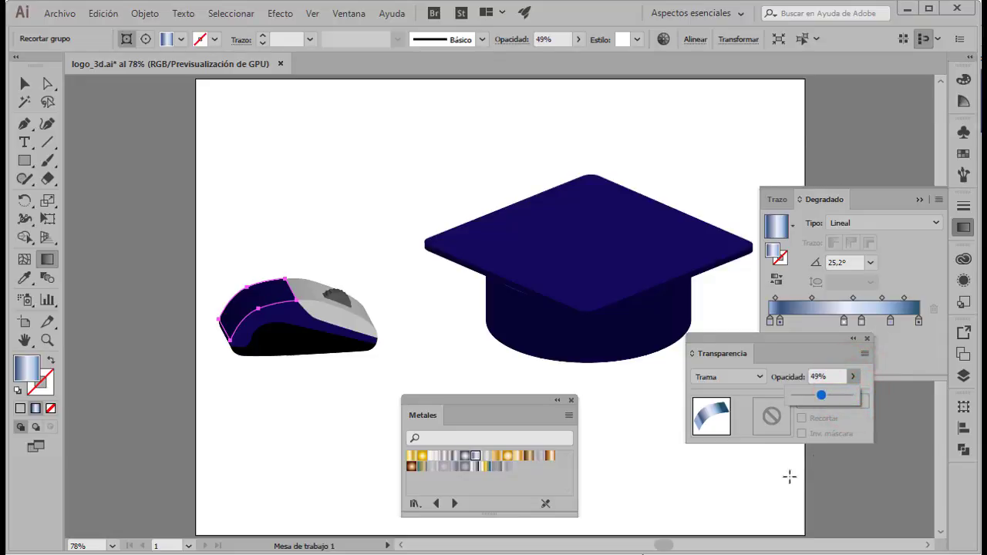
pyautogui.click(776, 480)
pyautogui.click(833, 376)
pyautogui.write('50')
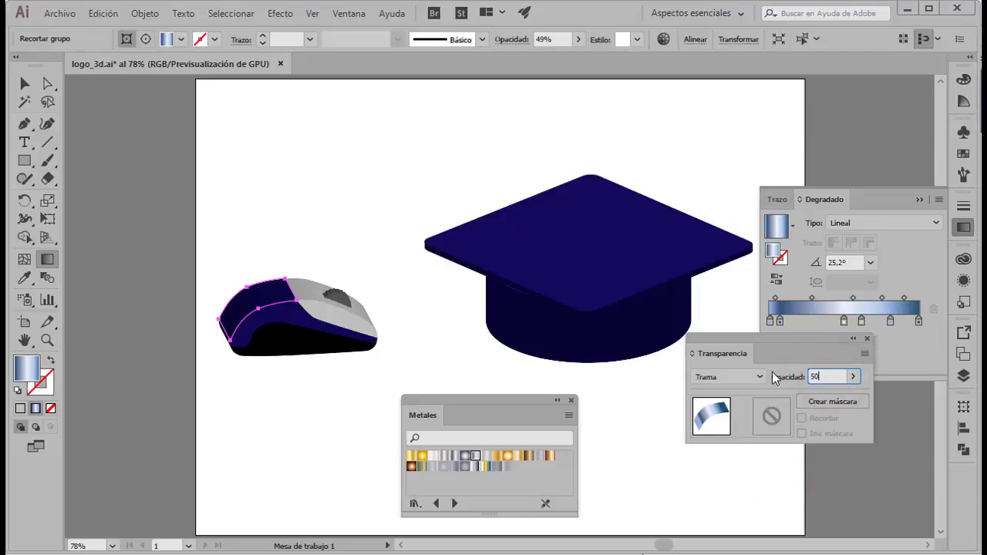
pyautogui.press('Return')
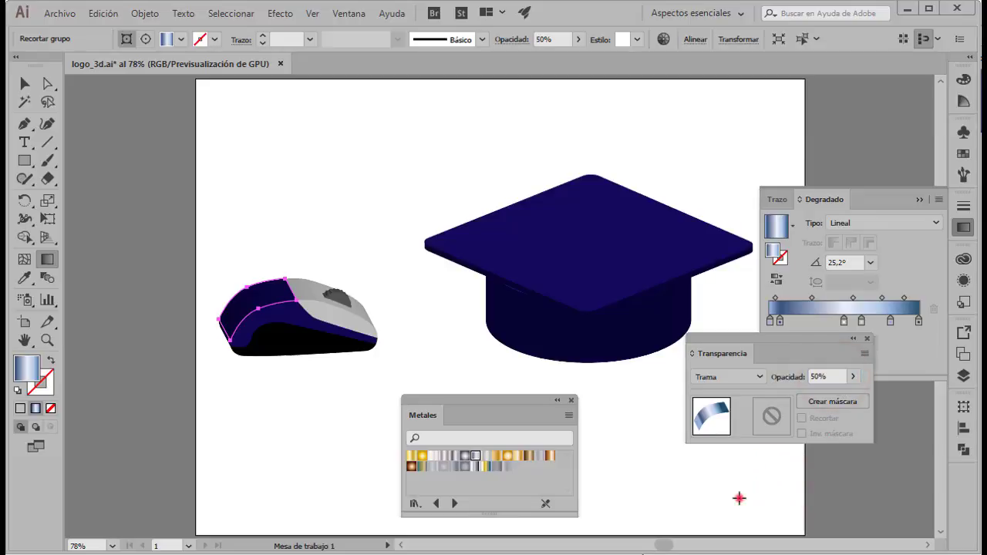
pyautogui.click(738, 498)
# - Check the result on the mouse and copy the gradient highlight shape
pyautogui.click(437, 304)
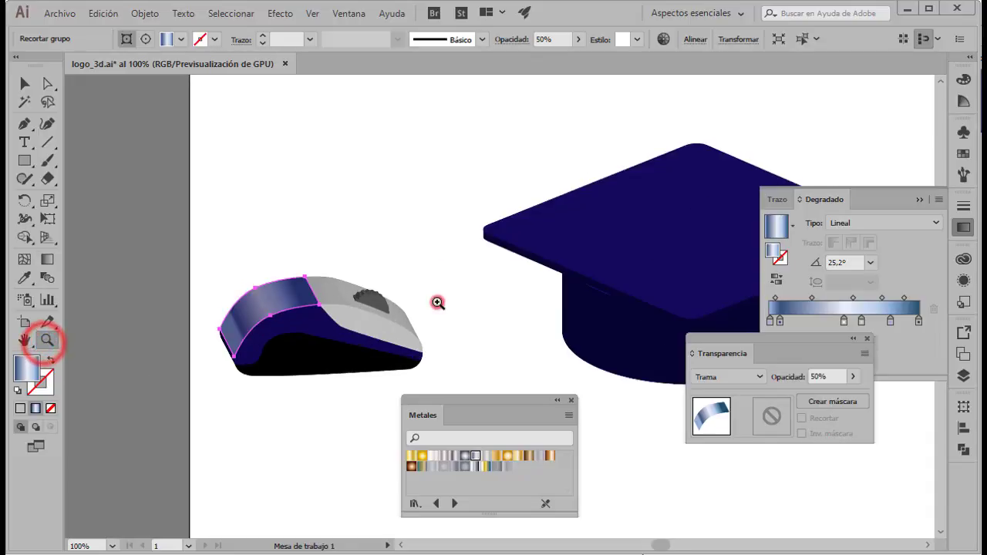
pyautogui.click(614, 279)
pyautogui.keyDown('alt'); pyautogui.click(356, 332); pyautogui.keyUp('alt')
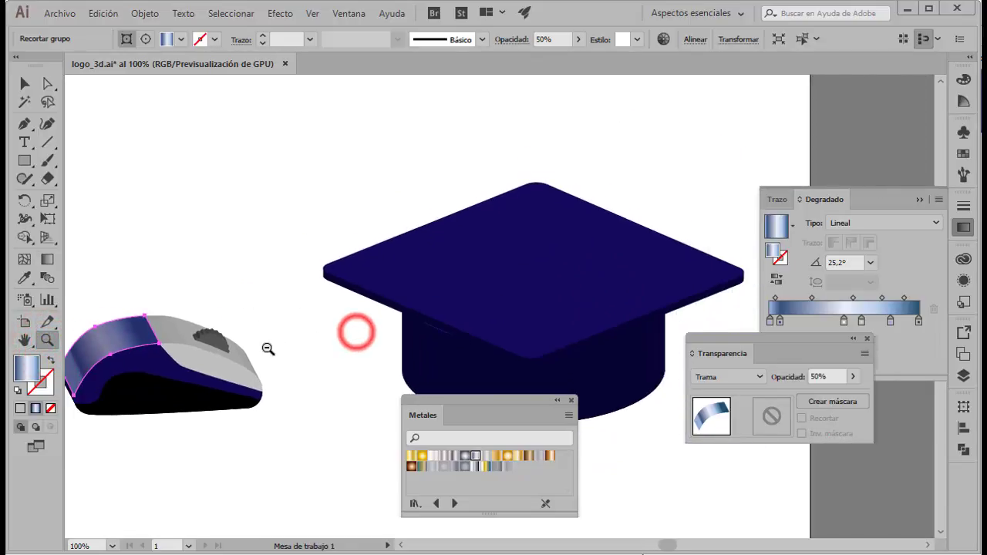
pyautogui.doubleClick(23, 339)
pyautogui.click(262, 337)
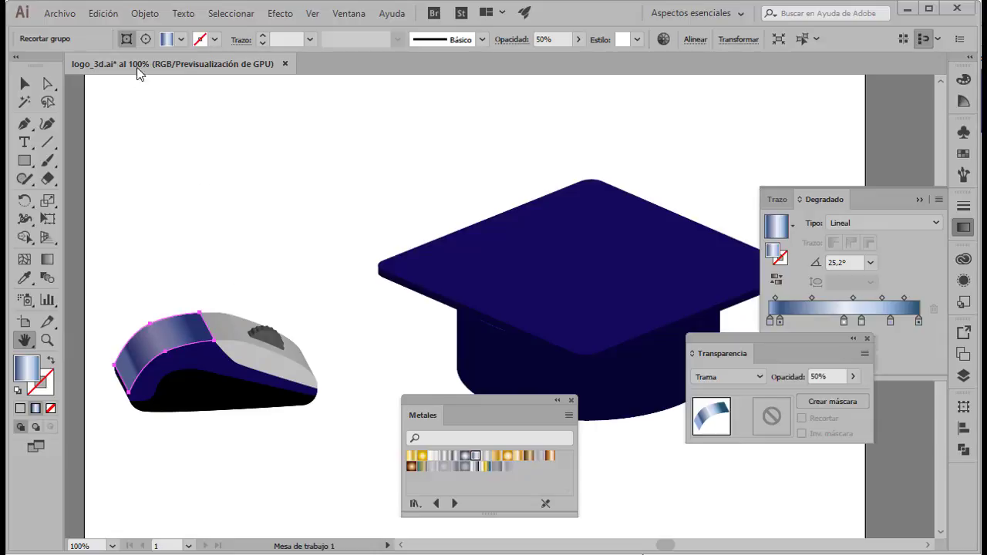
pyautogui.click(112, 18)
pyautogui.click(128, 87)
pyautogui.click(102, 14)
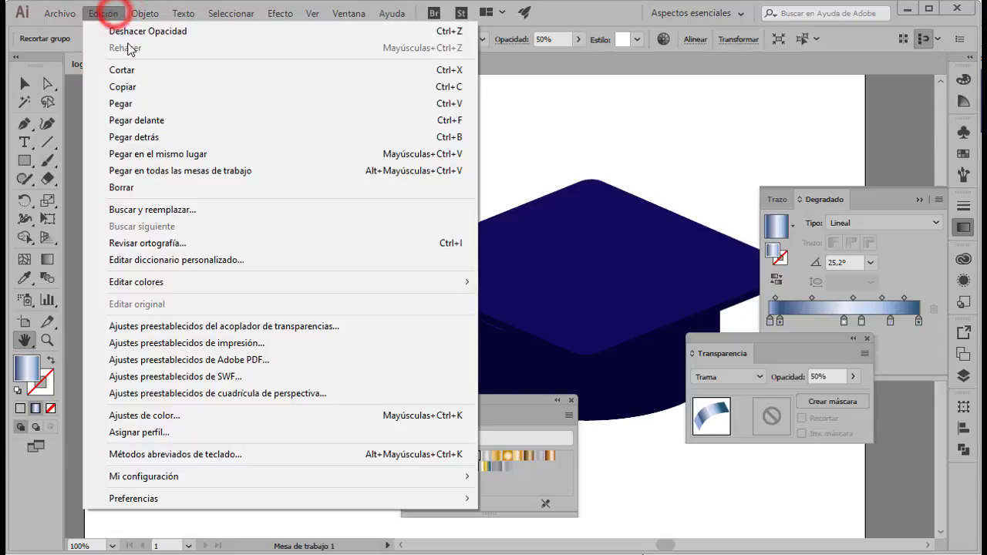
# - Paste the highlight copy in front and switch its gradient type to Radial
pyautogui.click(153, 120)
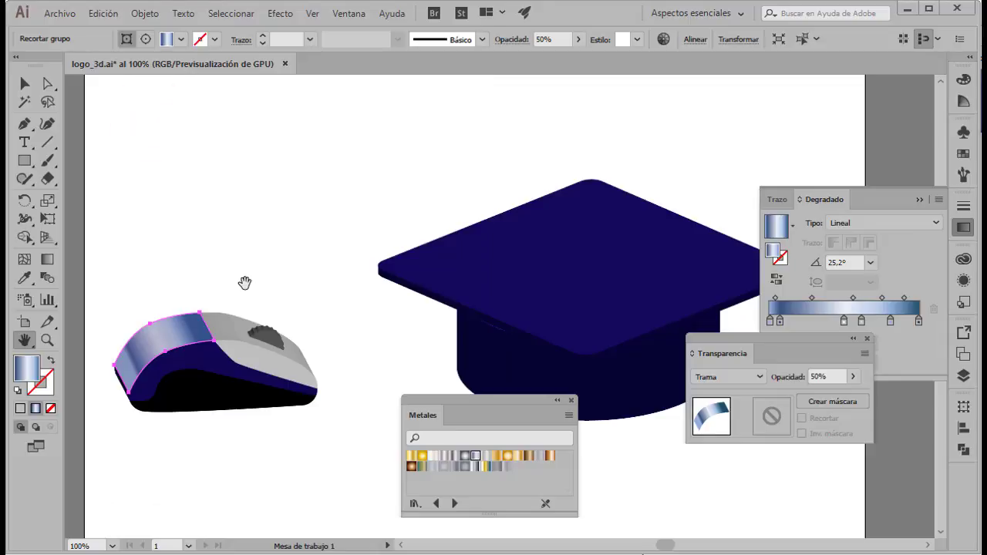
pyautogui.click(895, 226)
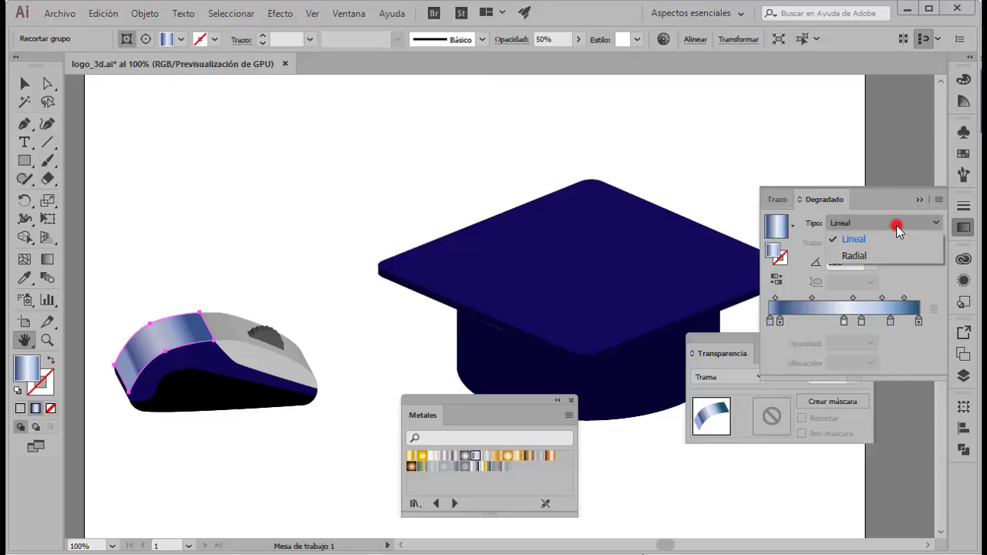
pyautogui.click(858, 258)
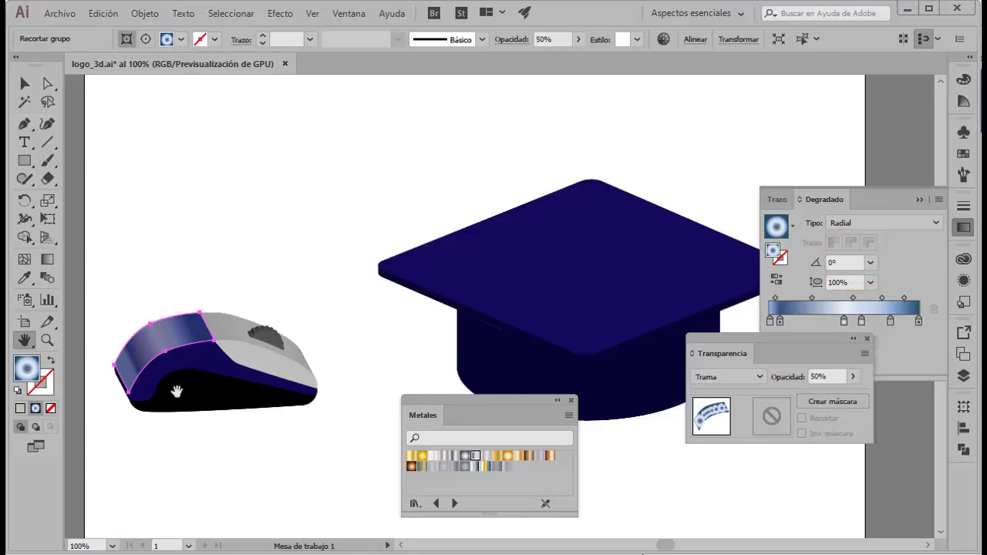
pyautogui.click(440, 342)
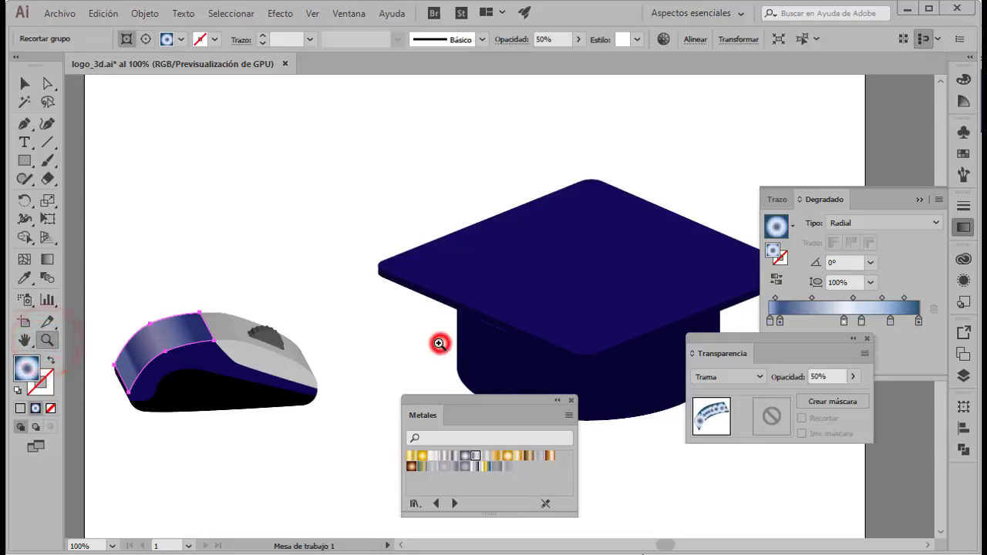
pyautogui.keyDown('alt'); pyautogui.click(352, 347); pyautogui.keyUp('alt')
pyautogui.keyDown('alt'); pyautogui.click(520, 339); pyautogui.keyUp('alt')
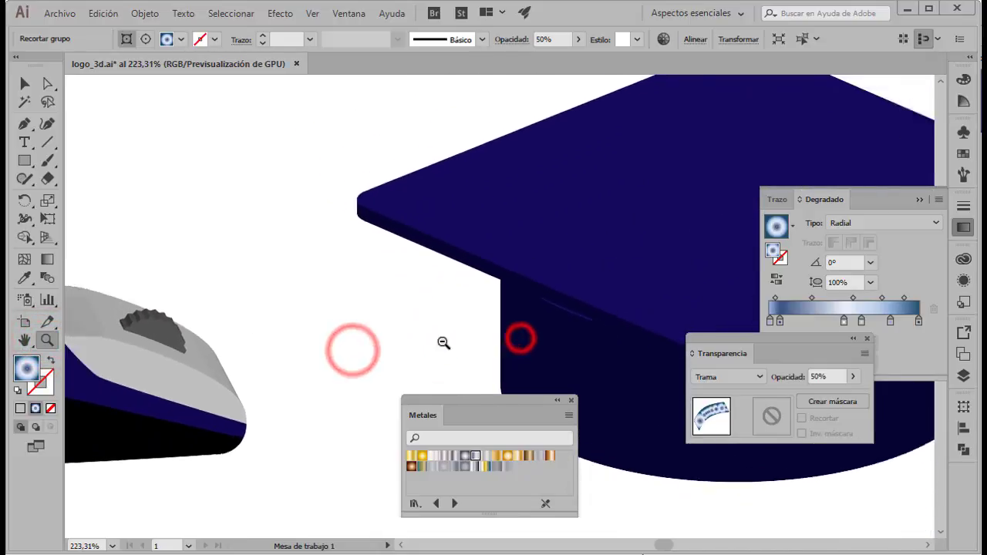
# - Redraw the radial gradient across the mouse top at a 30° angle
pyautogui.click(47, 259)
pyautogui.moveTo(87, 363); pyautogui.dragTo(142, 337)
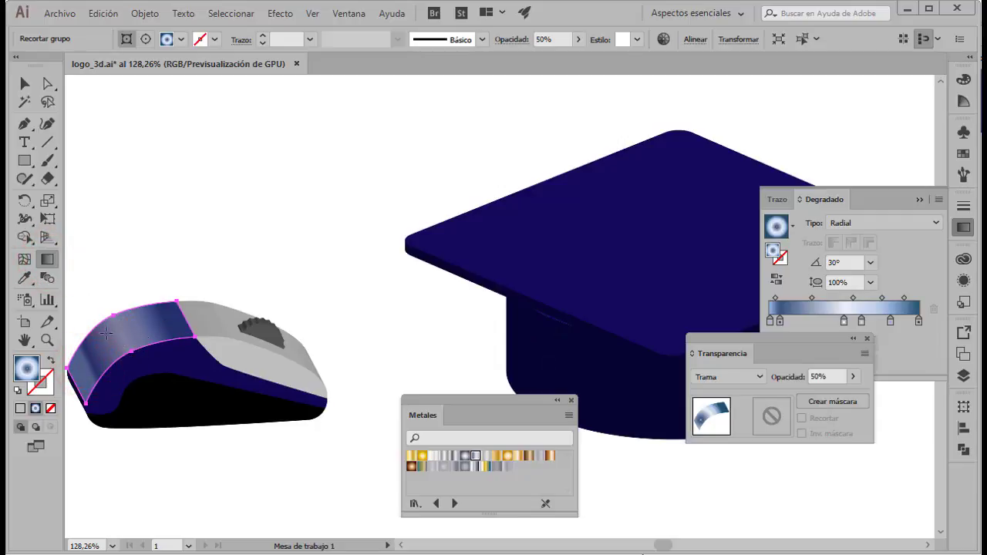
pyautogui.click(47, 340)
pyautogui.click(426, 335)
pyautogui.moveTo(532, 338); pyautogui.dragTo(420, 342)
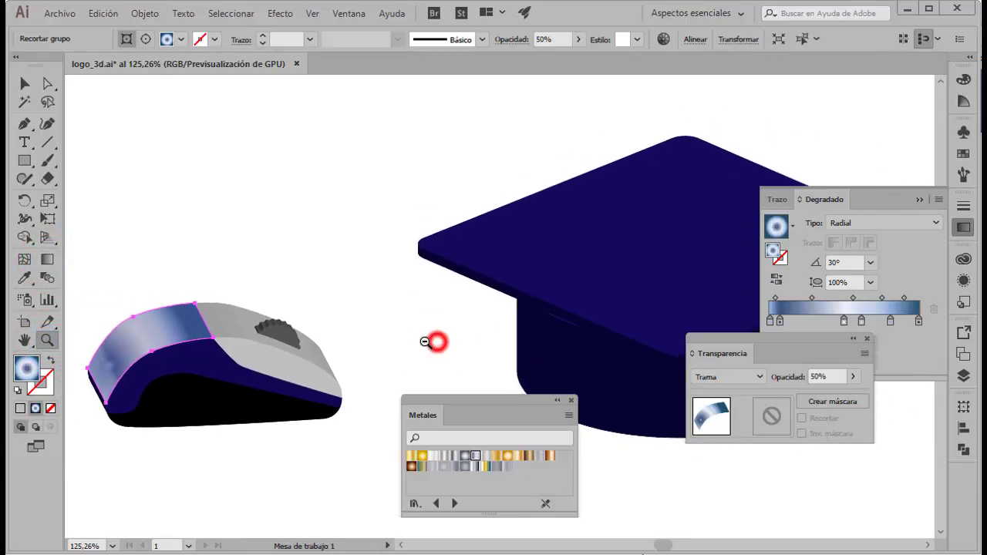
# - Set the radial highlight copy's opacity to 40%
pyautogui.click(25, 83)
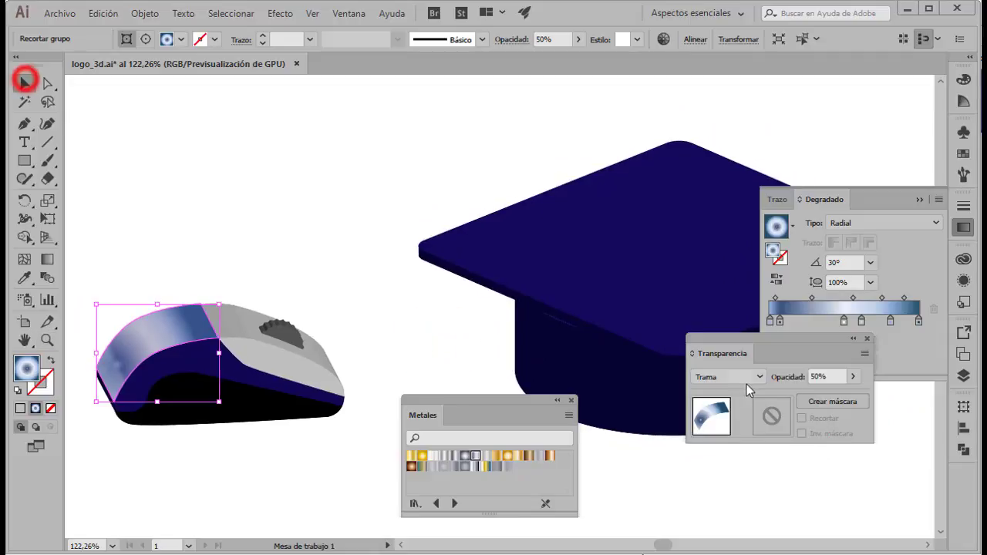
pyautogui.click(831, 376)
pyautogui.write('40')
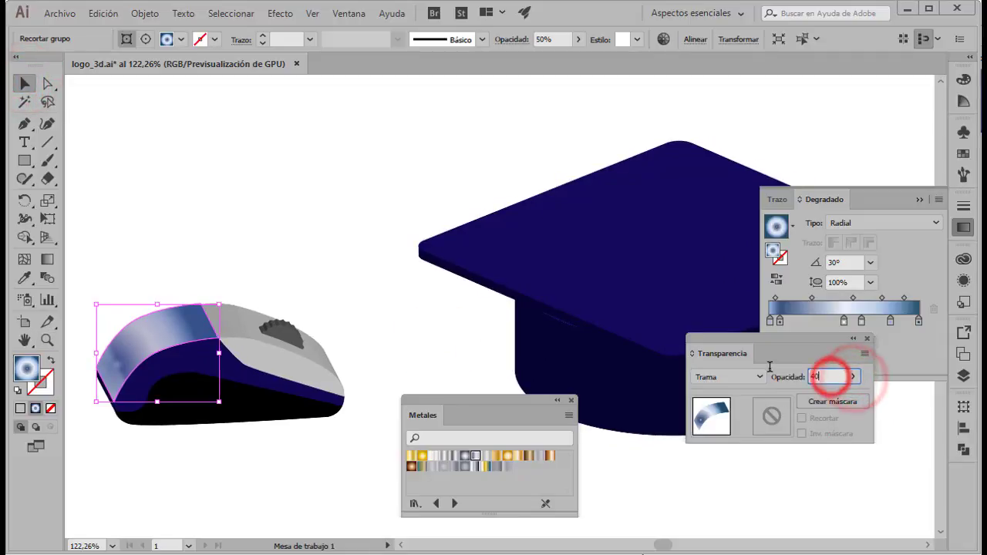
pyautogui.press('Return')
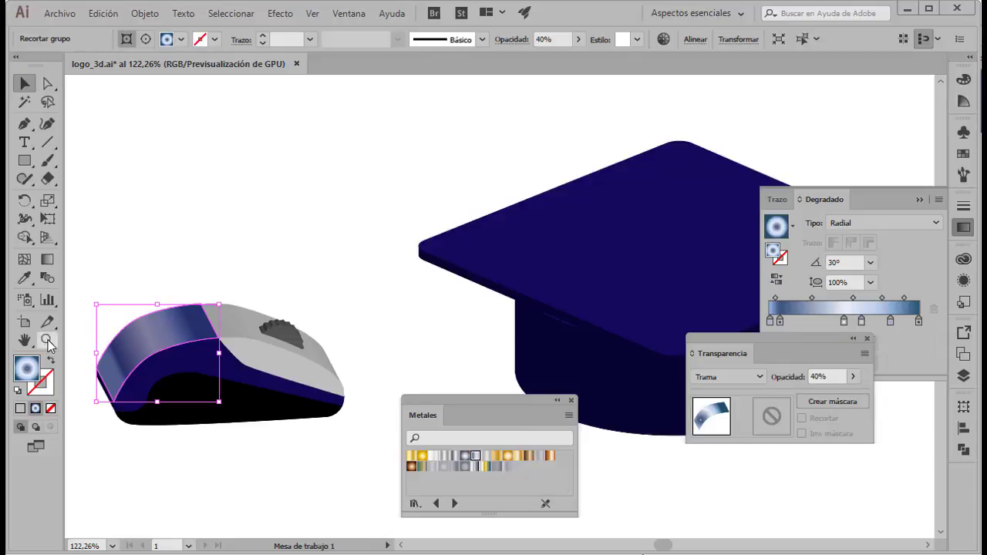
pyautogui.click(48, 342)
pyautogui.click(404, 348)
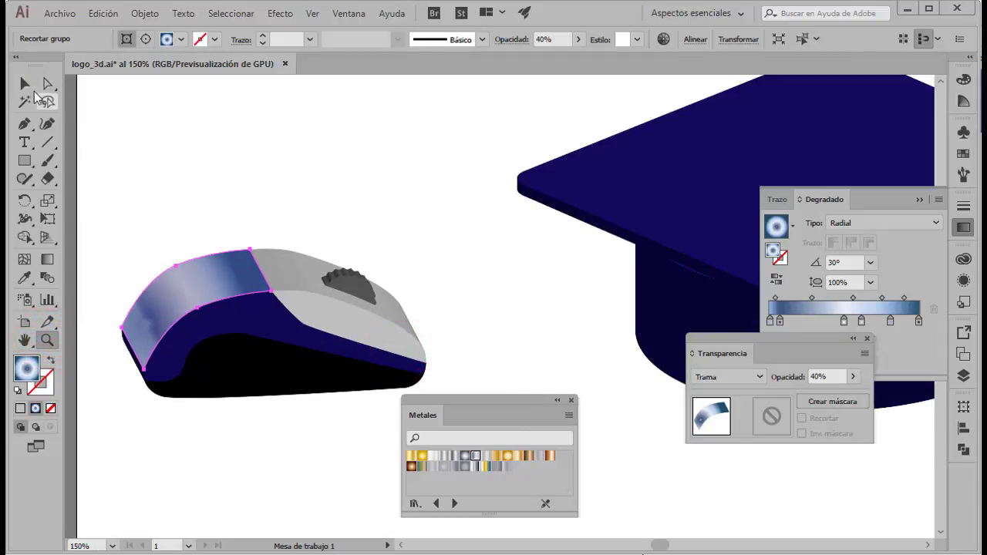
pyautogui.click(32, 89)
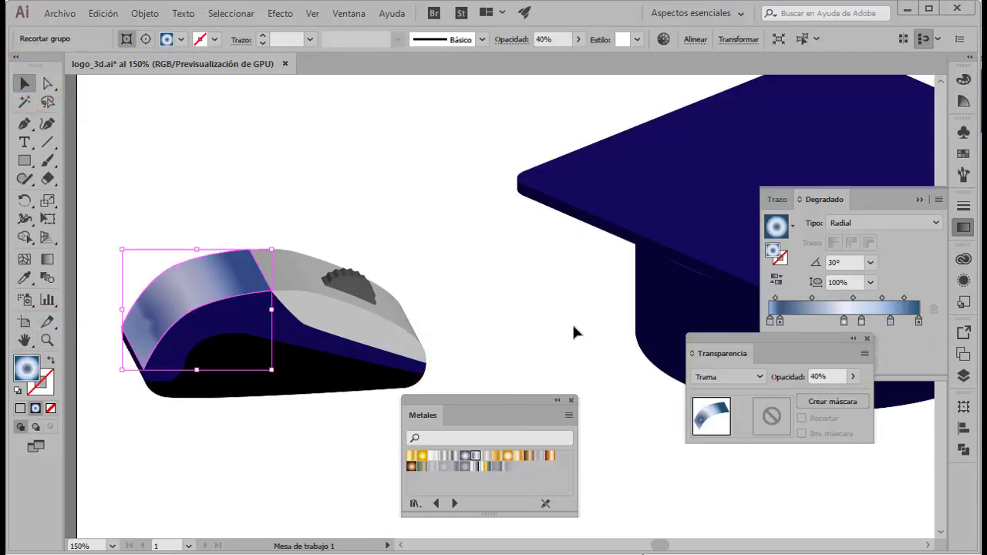
# - Give the dark blue lower body the blue metallic gradient at 50% opacity in Trama mode
pyautogui.click(354, 354)
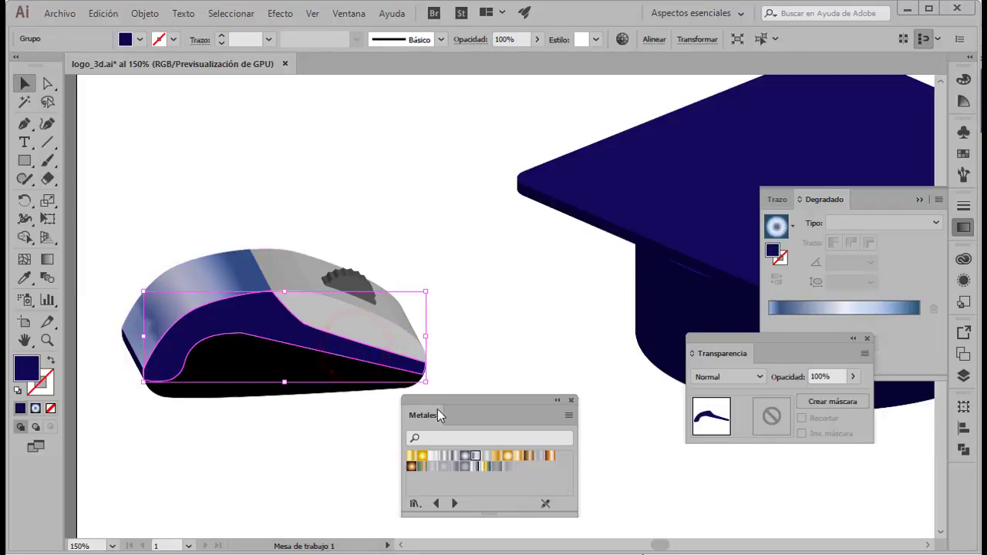
pyautogui.click(475, 457)
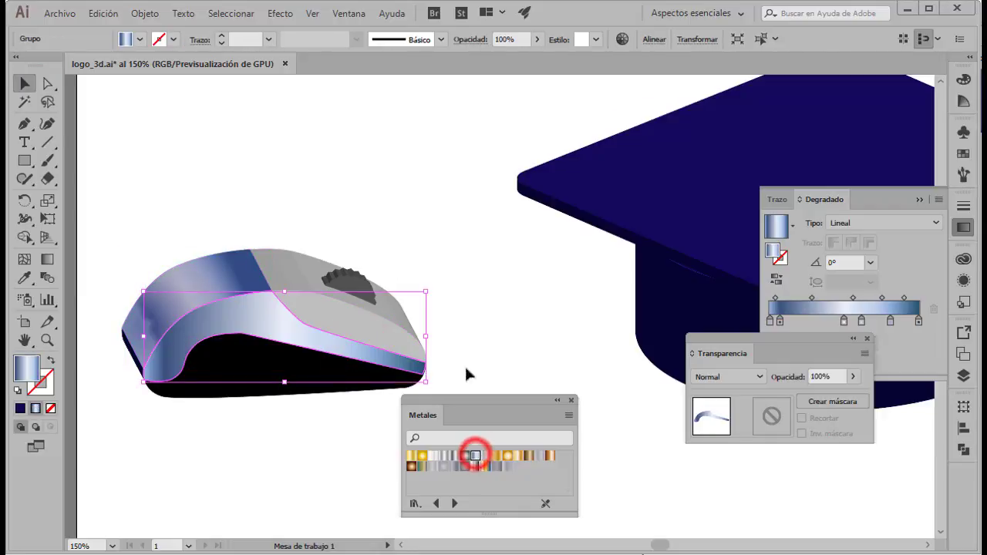
pyautogui.click(829, 377)
pyautogui.write('50')
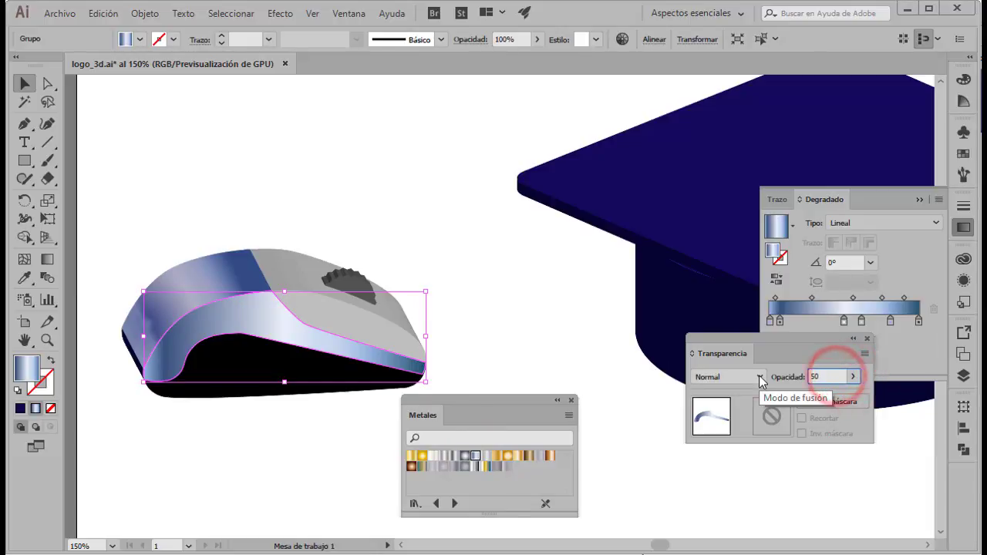
pyautogui.press('Return')
pyautogui.click(758, 375)
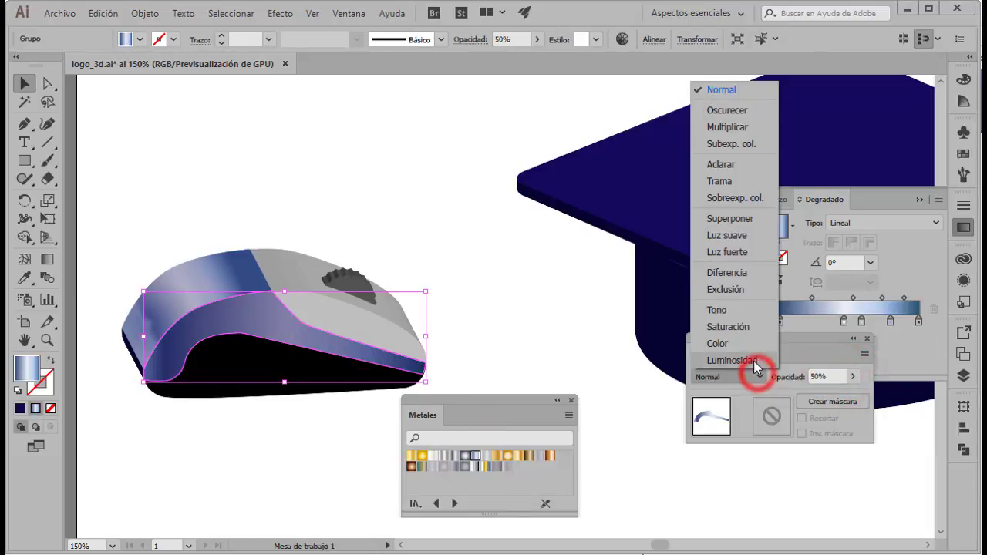
pyautogui.click(720, 181)
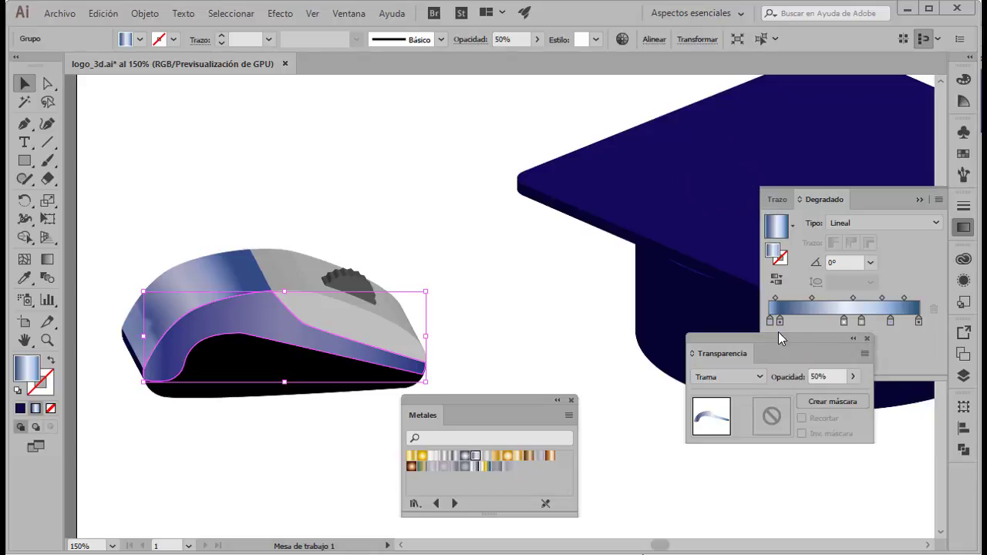
pyautogui.moveTo(778, 337); pyautogui.dragTo(795, 384)
pyautogui.click(645, 453)
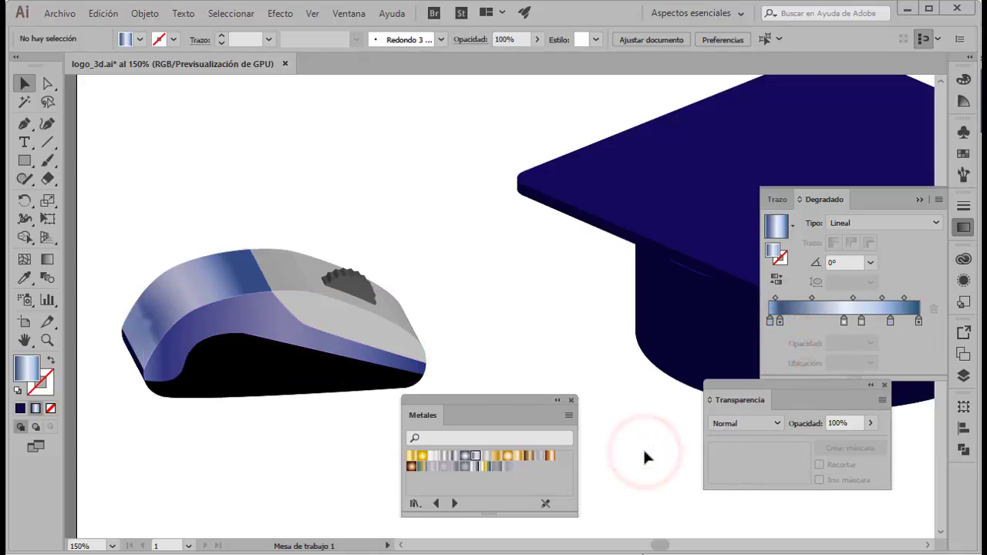
# - Paste a front copy of the body shape with a radial gradient at 40% opacity
pyautogui.click(264, 324)
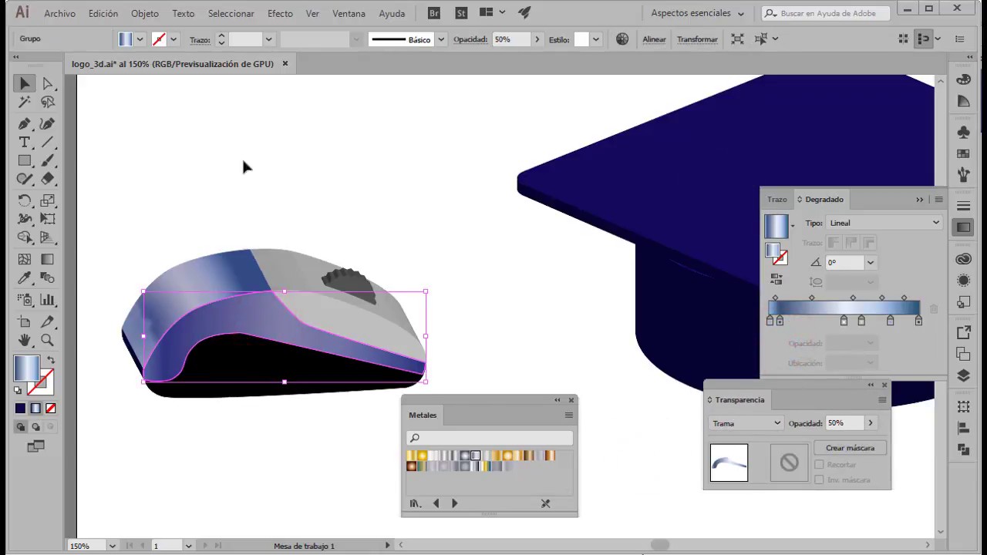
pyautogui.click(104, 13)
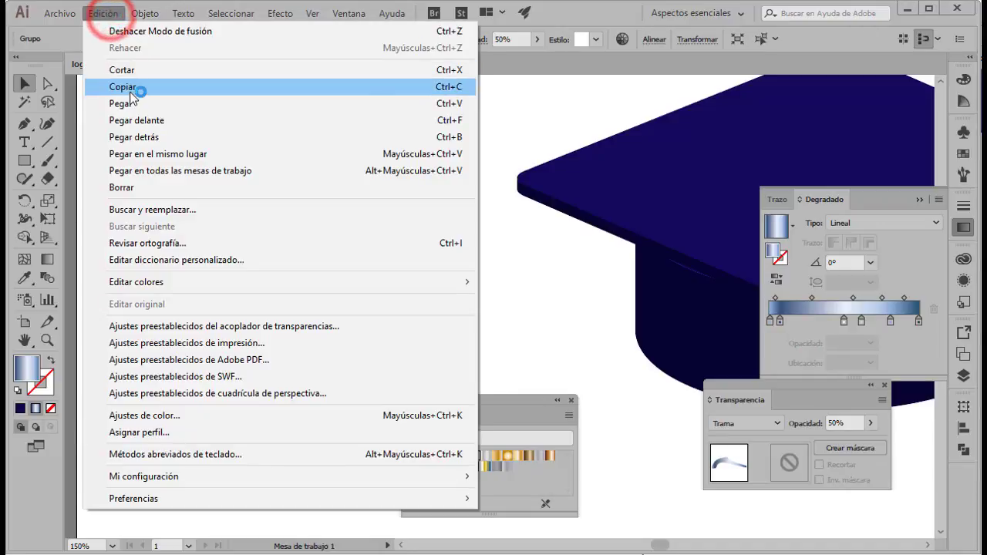
pyautogui.click(125, 87)
pyautogui.click(100, 14)
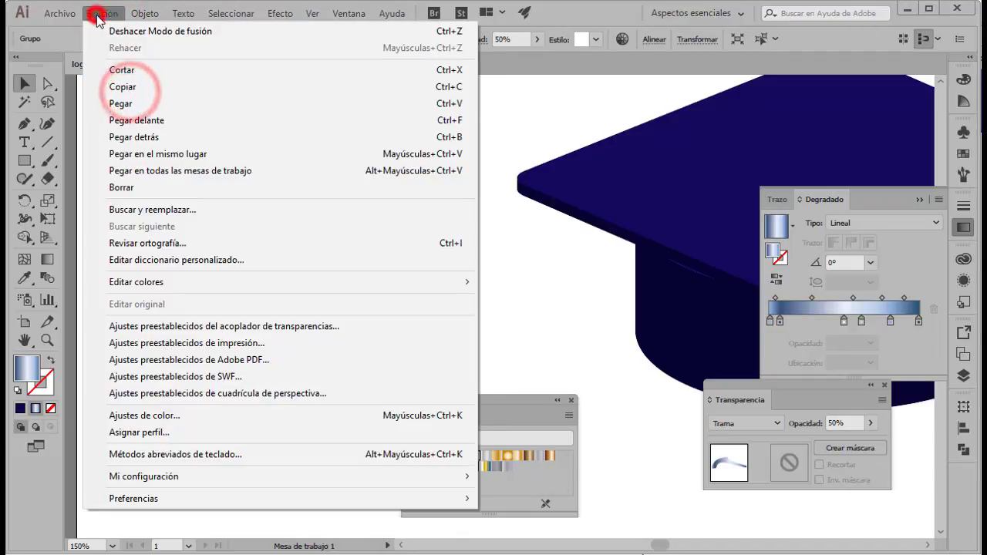
pyautogui.click(149, 121)
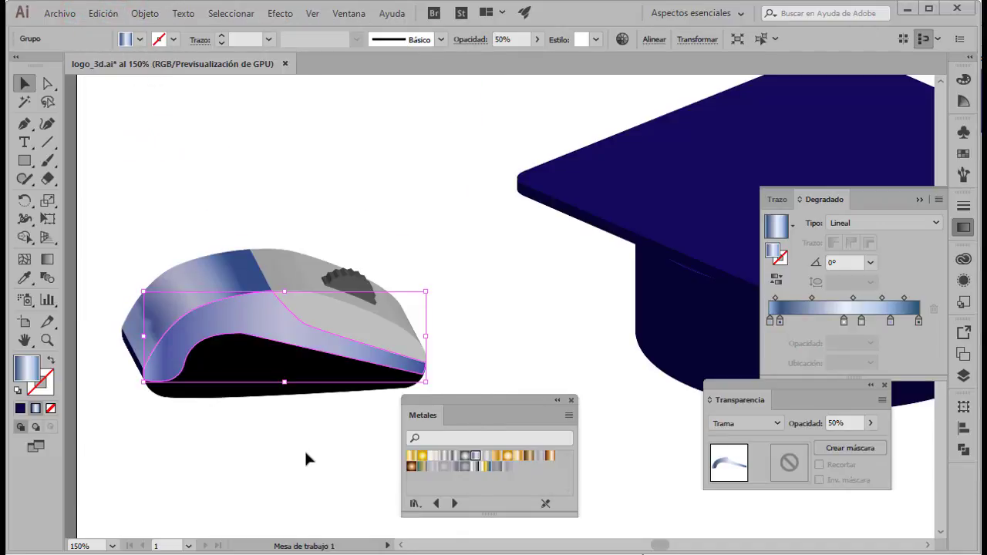
pyautogui.click(929, 222)
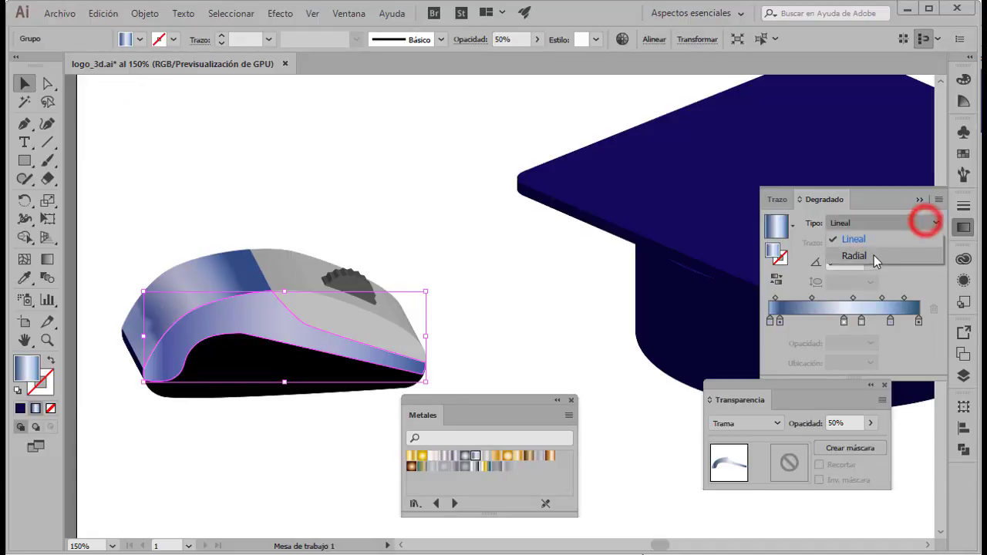
pyautogui.click(869, 256)
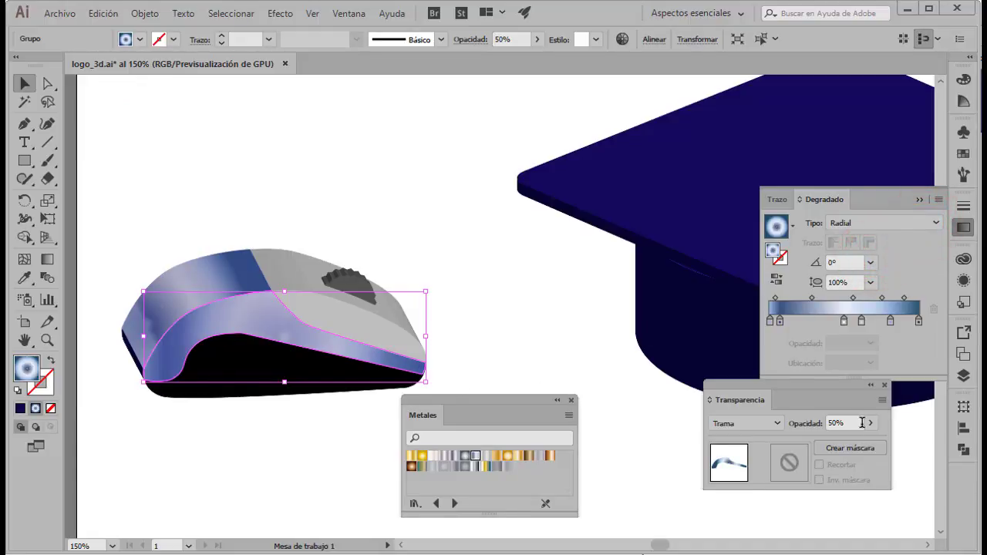
pyautogui.write('40')
pyautogui.press('Return')
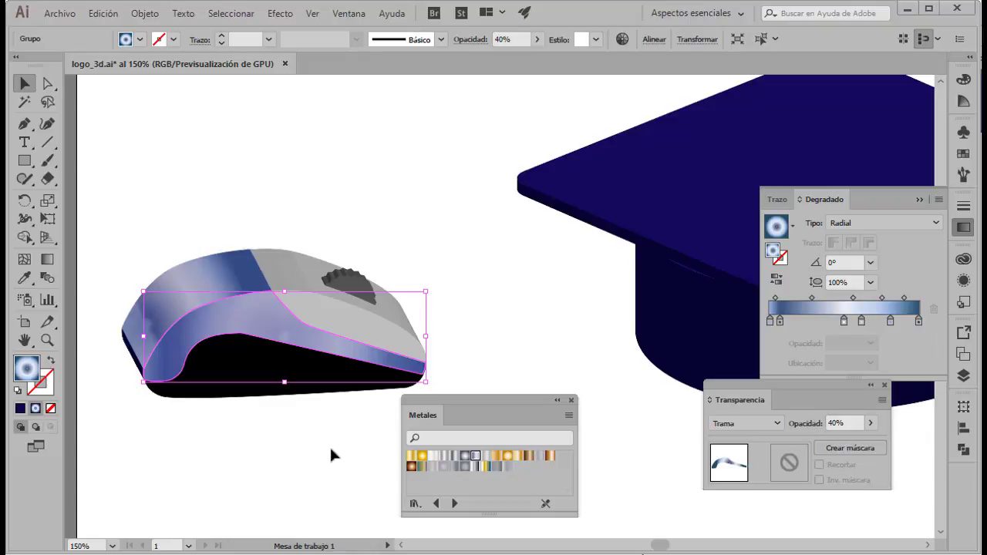
# - Give the grey mouse top the Plateado silver gradient angled -14° at 43% opacity
pyautogui.click(308, 282)
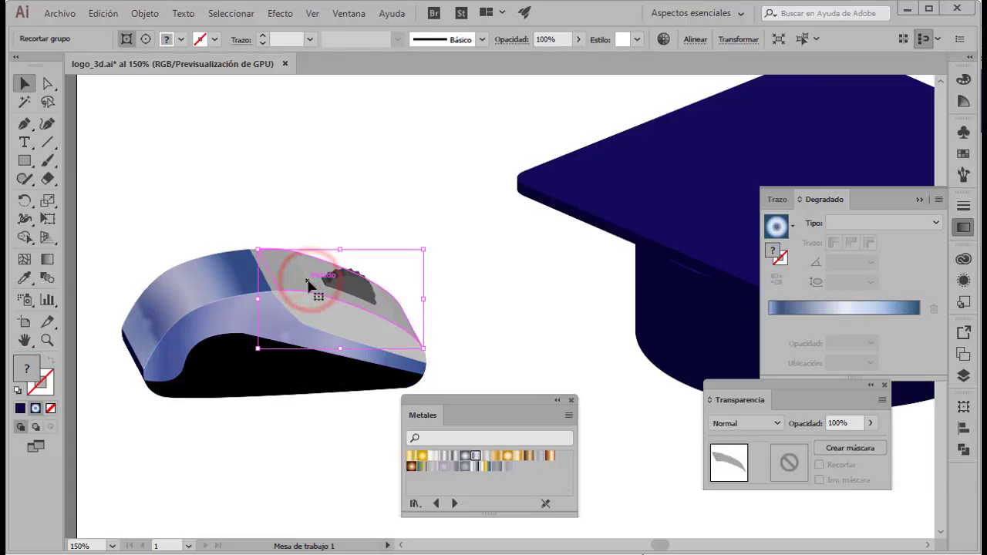
pyautogui.click(445, 457)
pyautogui.click(47, 259)
pyautogui.moveTo(291, 283); pyautogui.dragTo(415, 294)
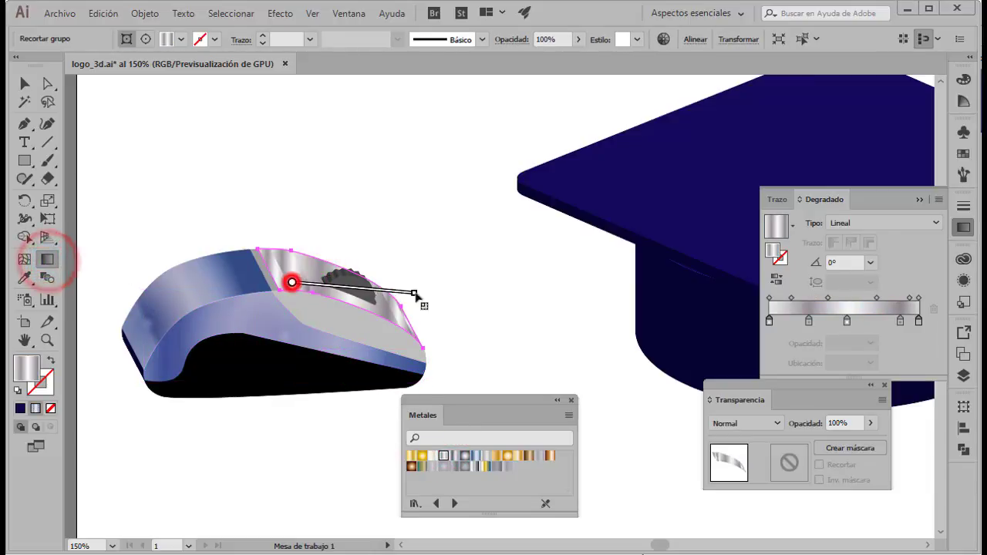
pyautogui.click(26, 84)
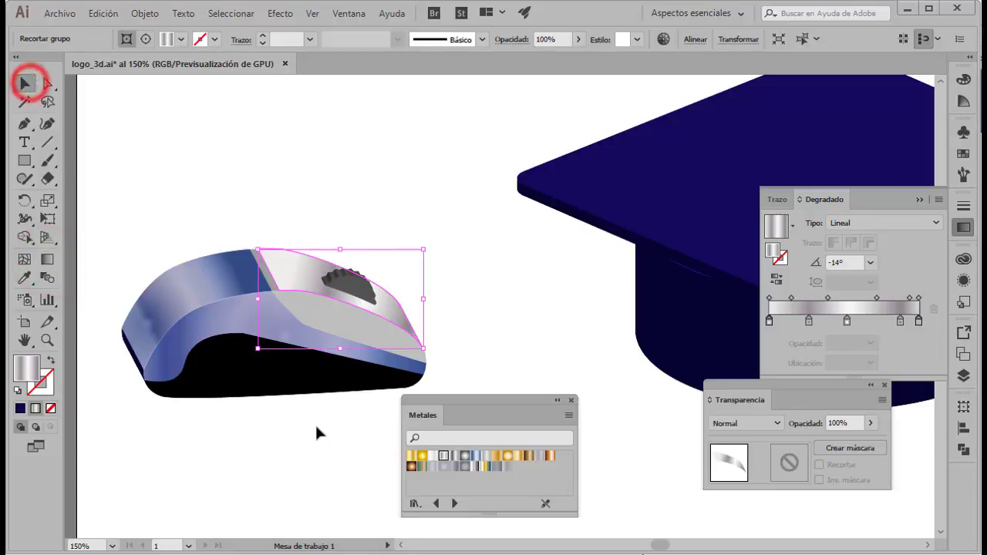
pyautogui.click(870, 422)
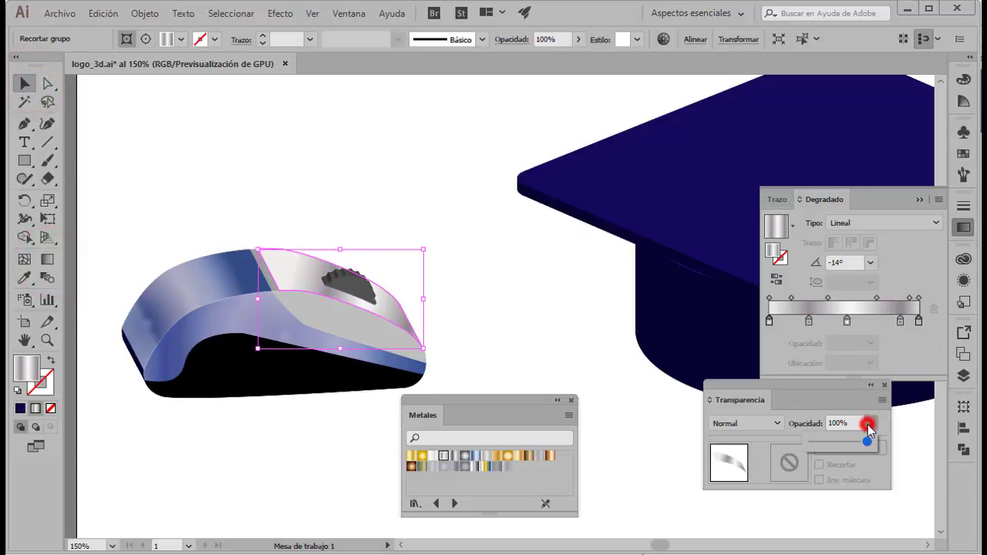
pyautogui.click(686, 450)
pyautogui.click(650, 445)
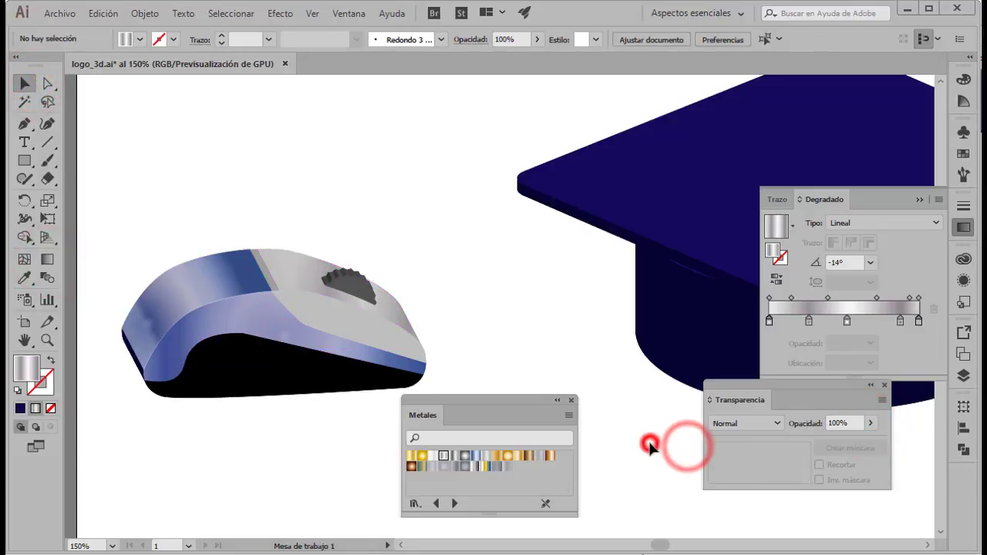
pyautogui.click(317, 288)
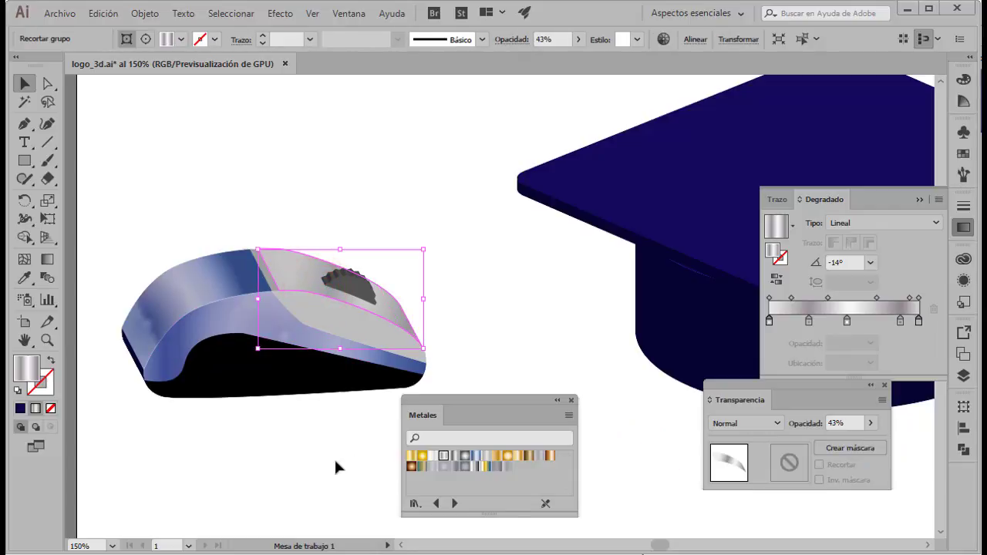
# - Fill the lighter side band with the Plateado gradient, undoing the angled redraw
pyautogui.click(331, 322)
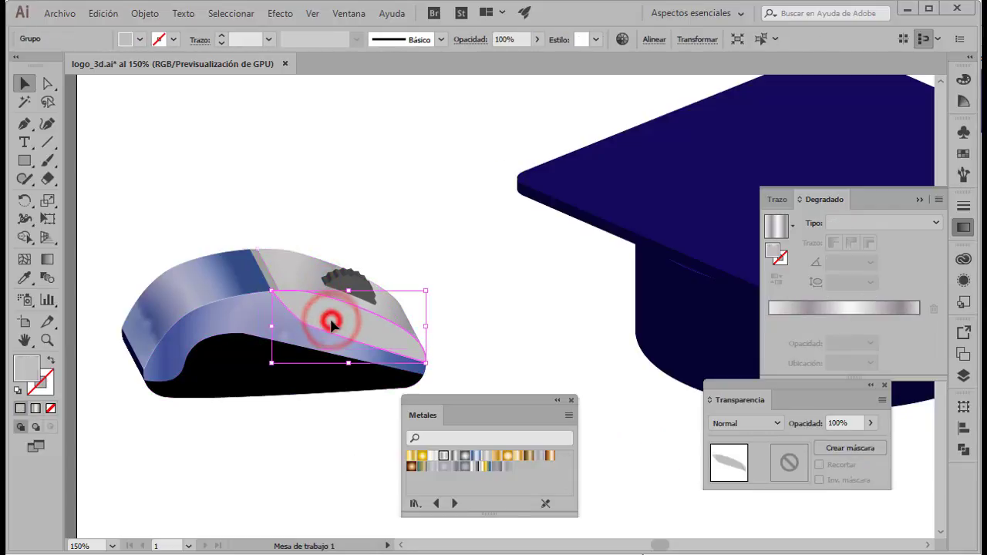
pyautogui.click(443, 457)
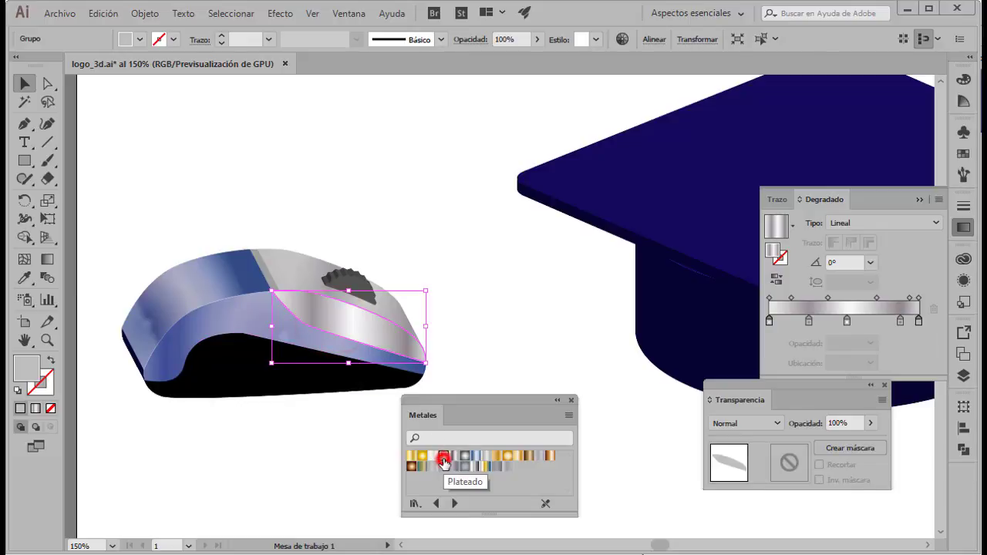
pyautogui.click(47, 259)
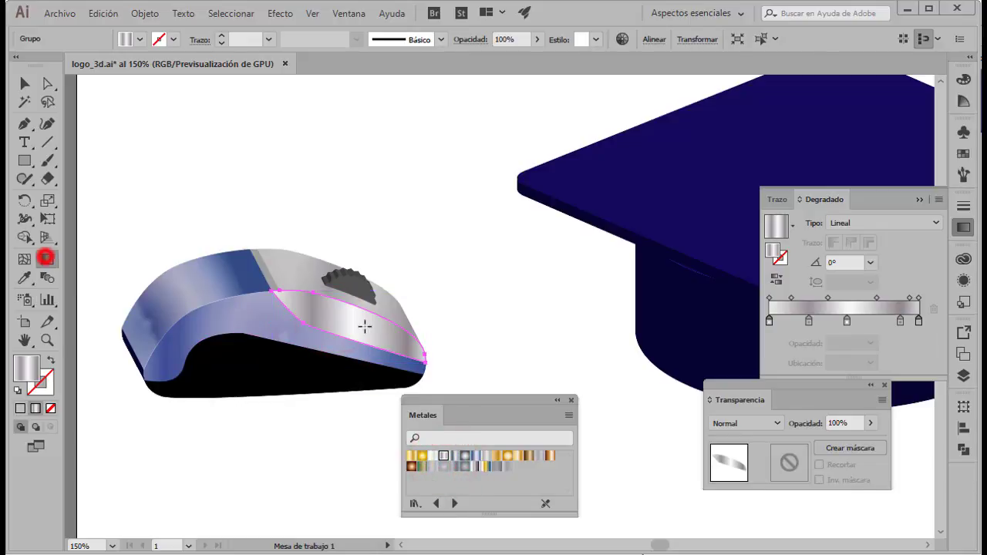
pyautogui.moveTo(319, 314); pyautogui.dragTo(425, 354)
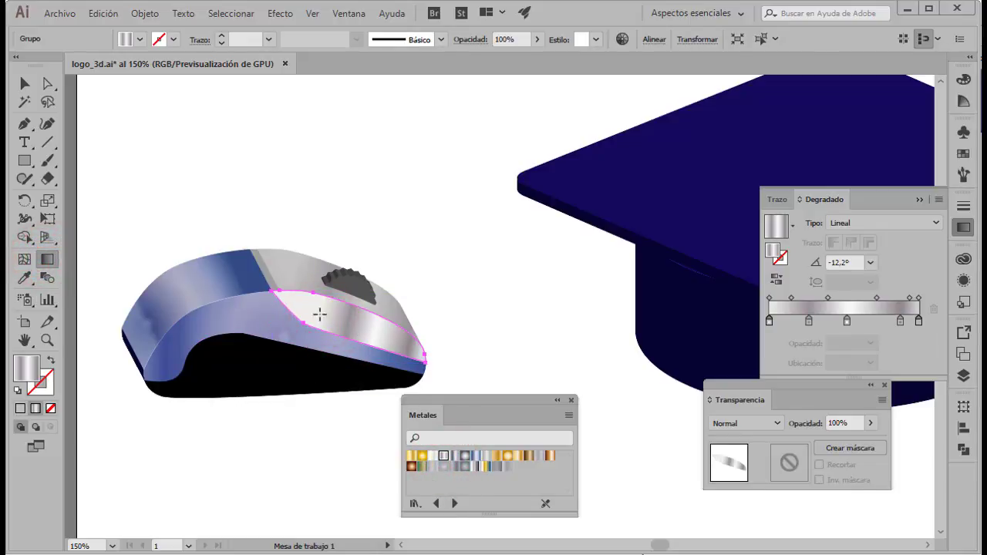
pyautogui.hotkey('ctrl', 'z')
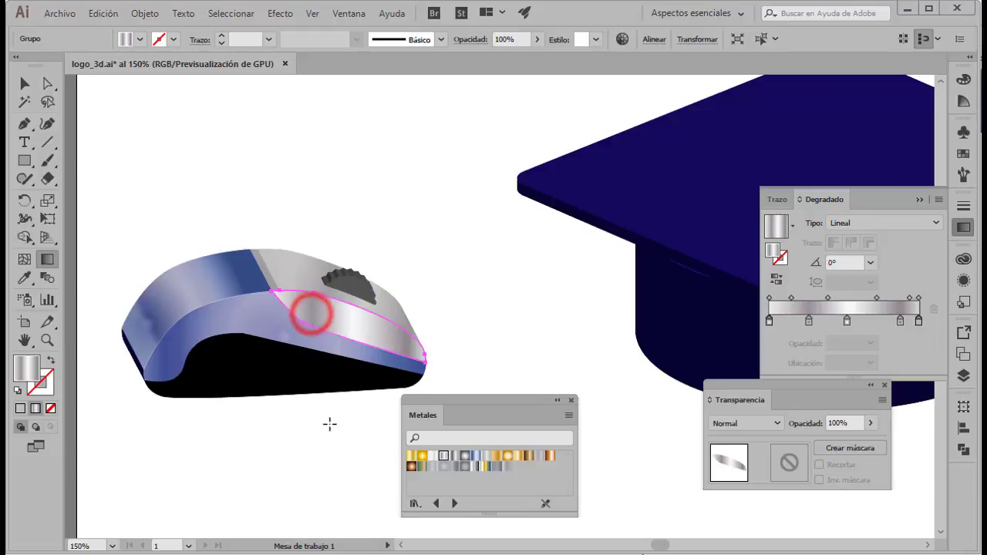
# - Set the silver band's opacity to 40% and copy it
pyautogui.click(841, 418)
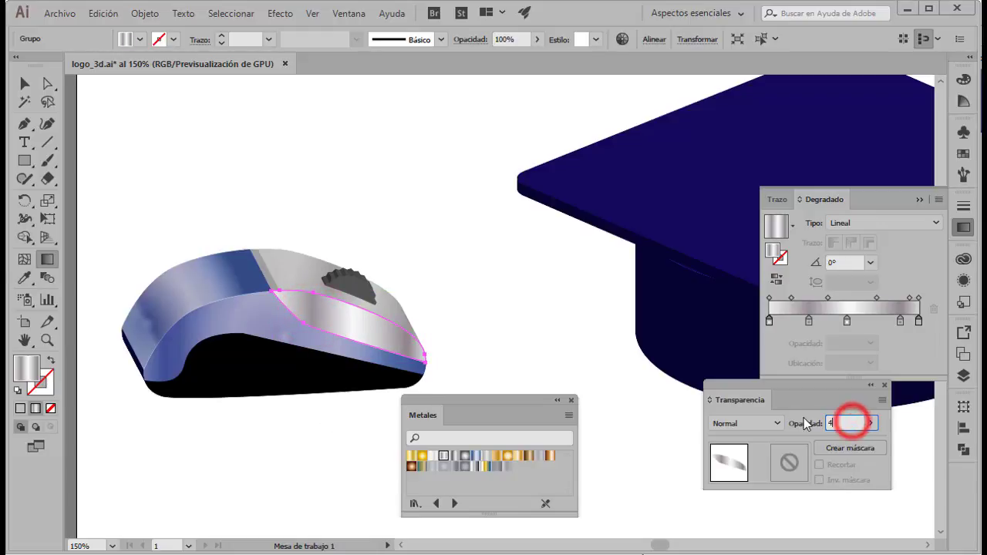
pyautogui.write('40')
pyautogui.press('Return')
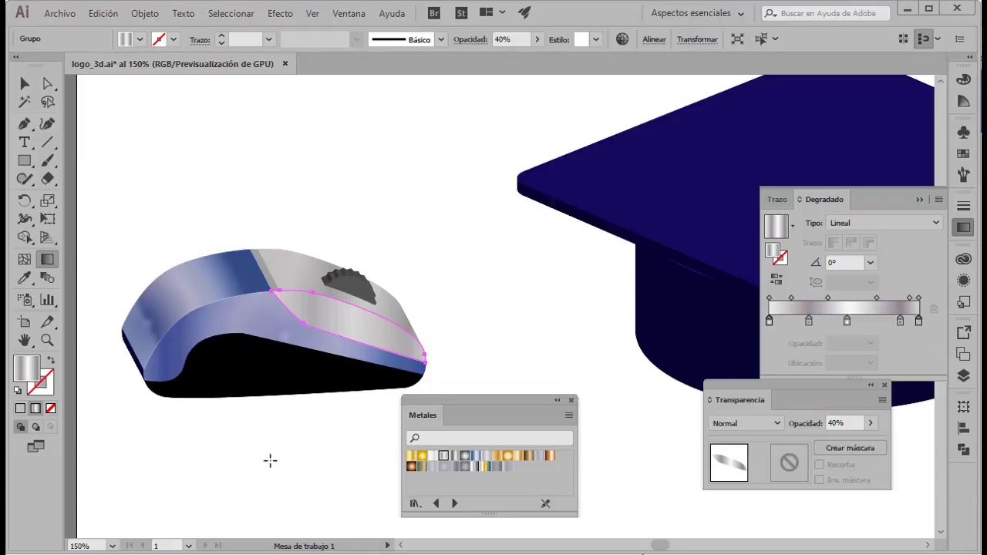
pyautogui.click(24, 83)
pyautogui.click(305, 429)
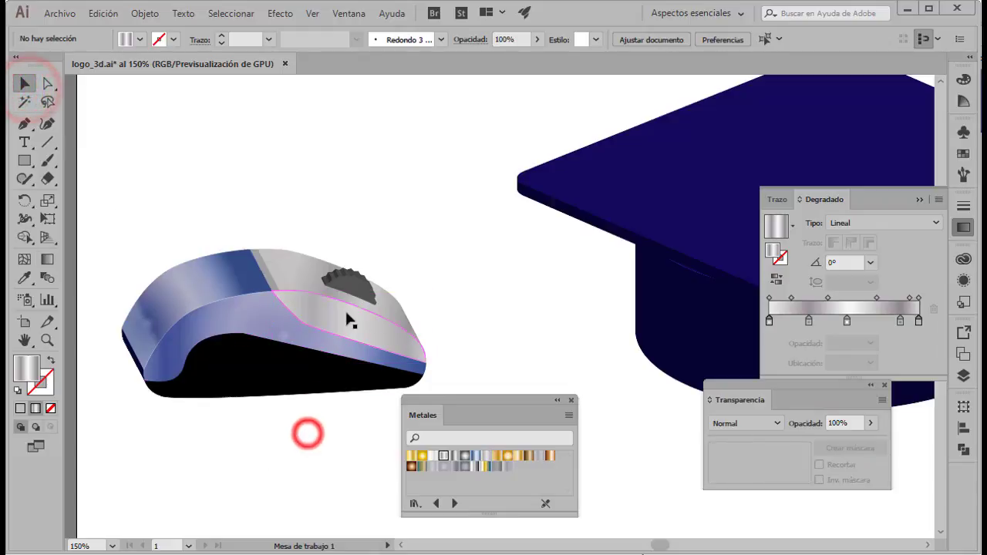
pyautogui.click(346, 312)
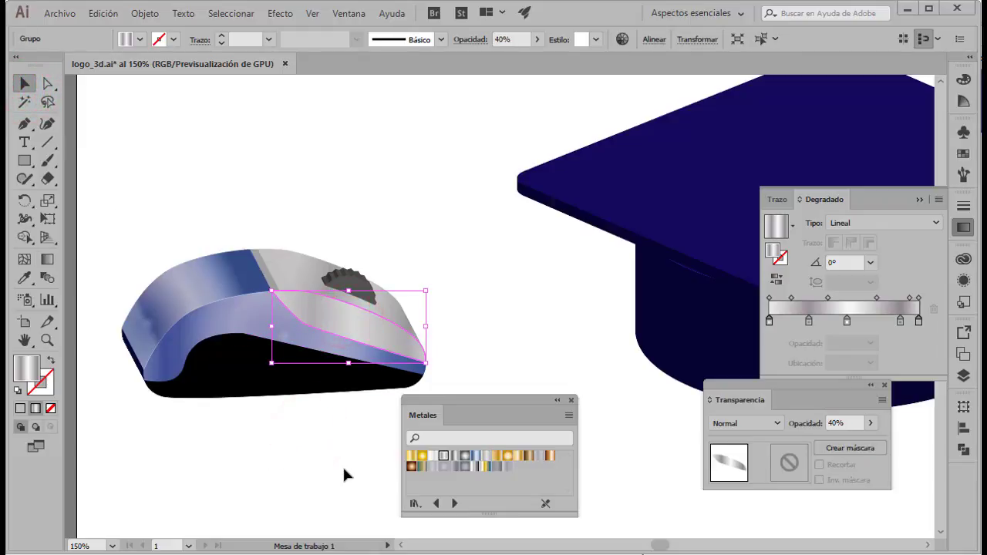
pyautogui.hotkey('ctrl', 'c')
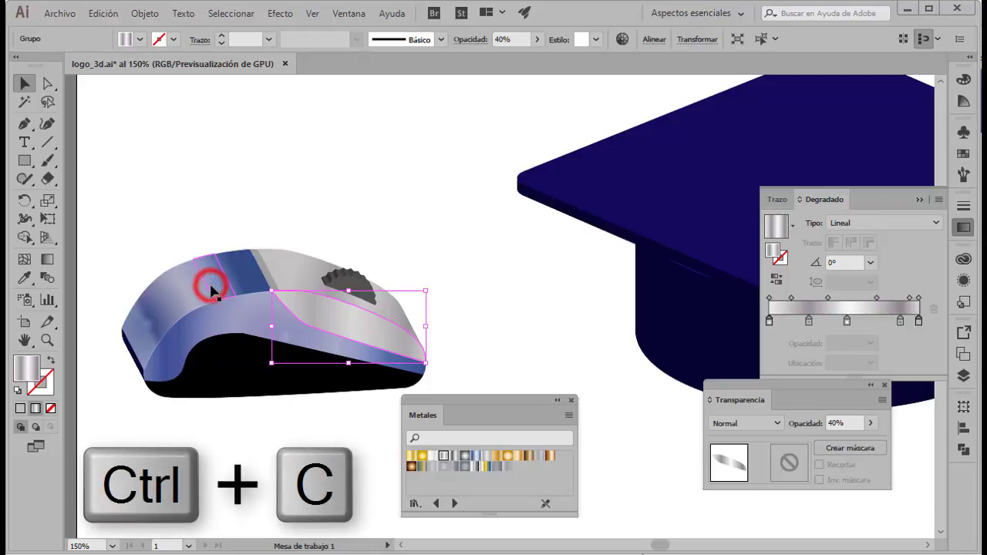
# - Select the upper blue radial band and paste a duplicate in front with Ctrl+F
pyautogui.click(213, 290)
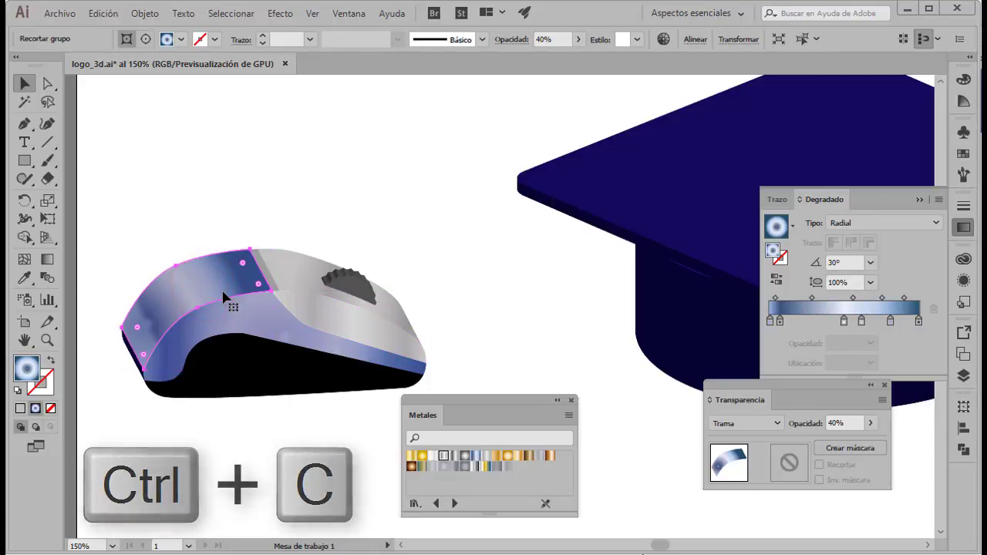
pyautogui.hotkey('ctrl', 'f')
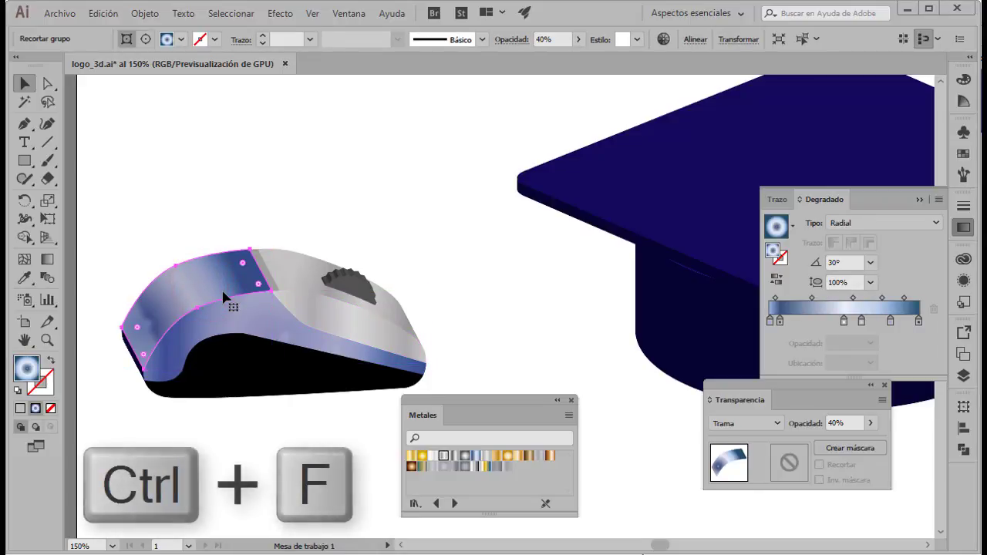
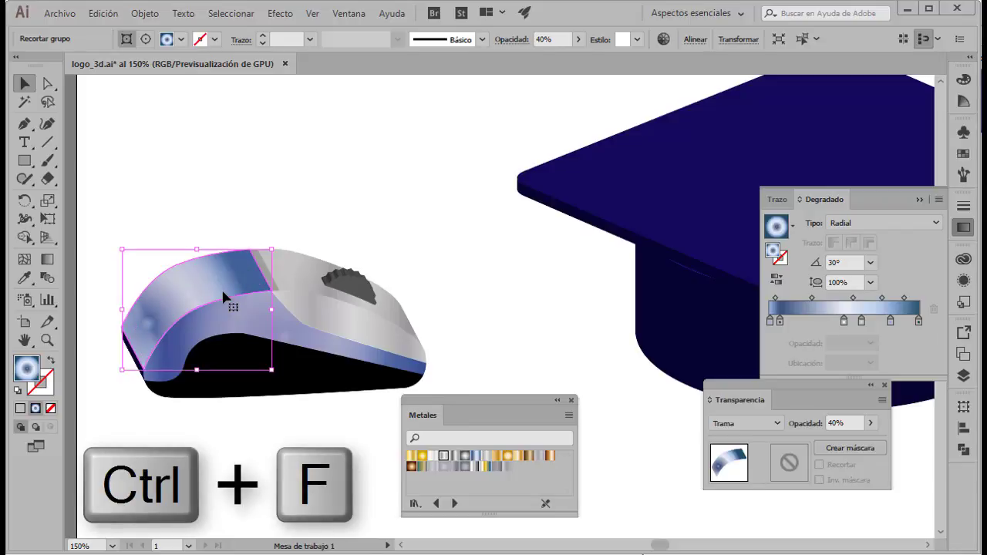
# - Fill the top-panel front copy with cyan and give it a new, empty opacity mask
pyautogui.click(964, 154)
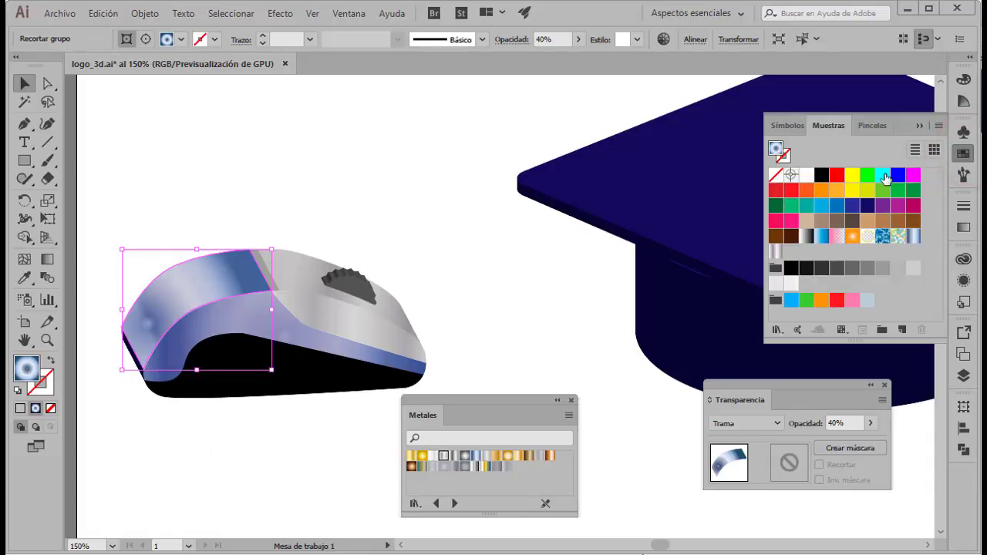
pyautogui.click(883, 175)
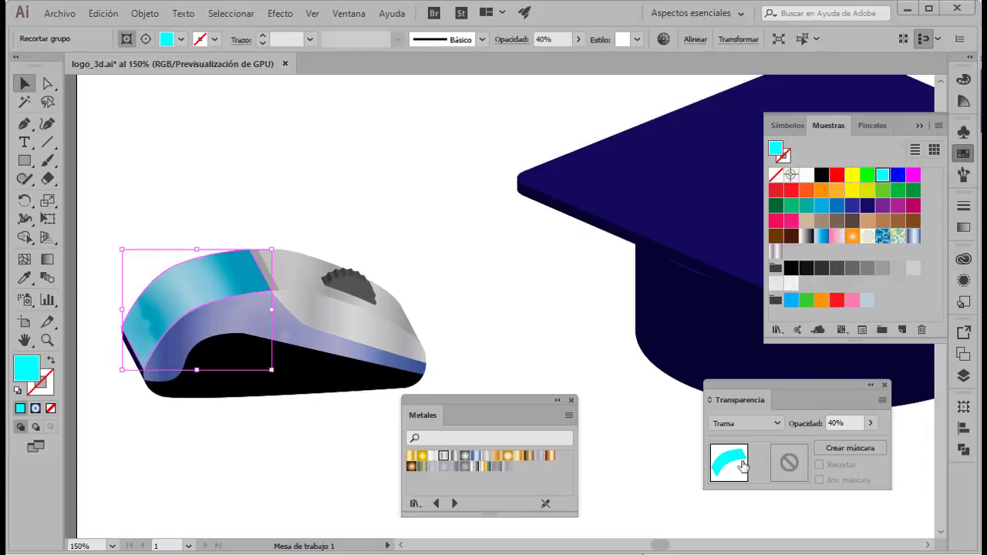
pyautogui.click(787, 464)
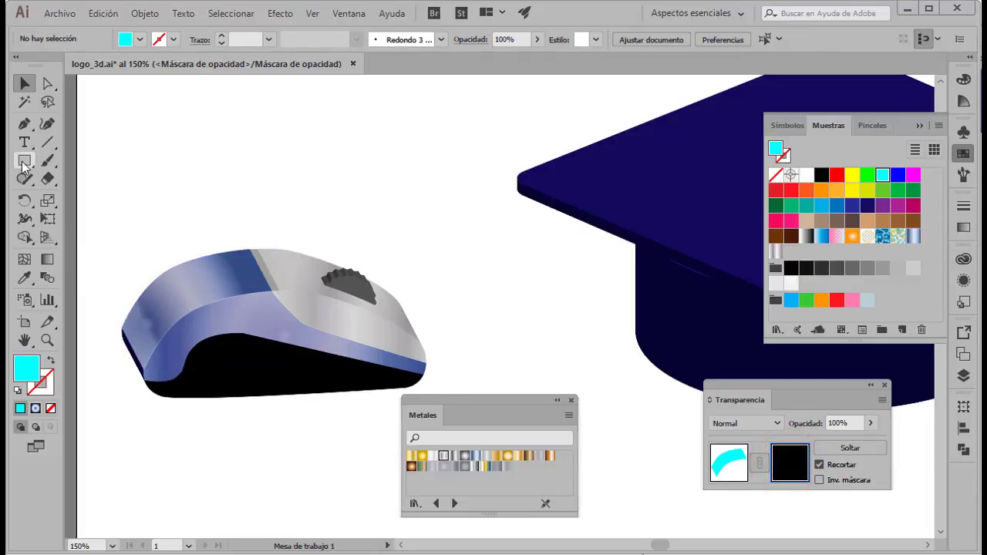
# - Inside the mask, draw a circle over the band's front end and fill it with the white-to-black gradient
pyautogui.moveTo(24, 163); pyautogui.dragTo(75, 198)
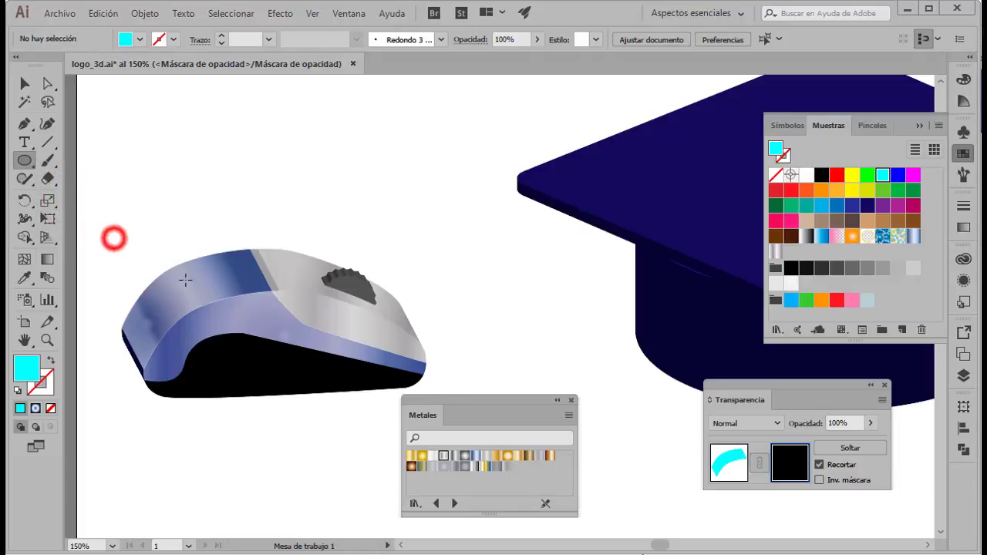
pyautogui.moveTo(136, 232); pyautogui.dragTo(294, 391)
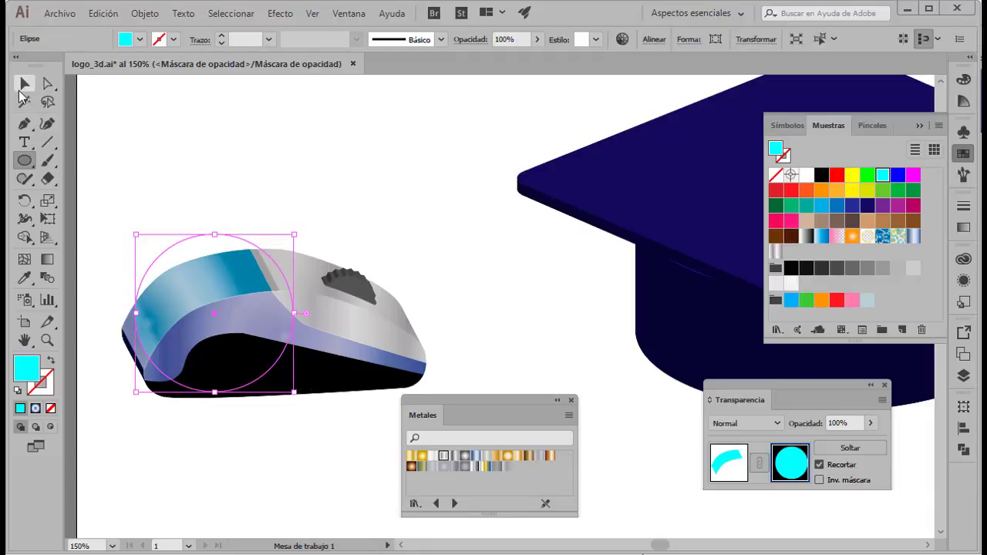
pyautogui.moveTo(214, 316); pyautogui.dragTo(193, 306)
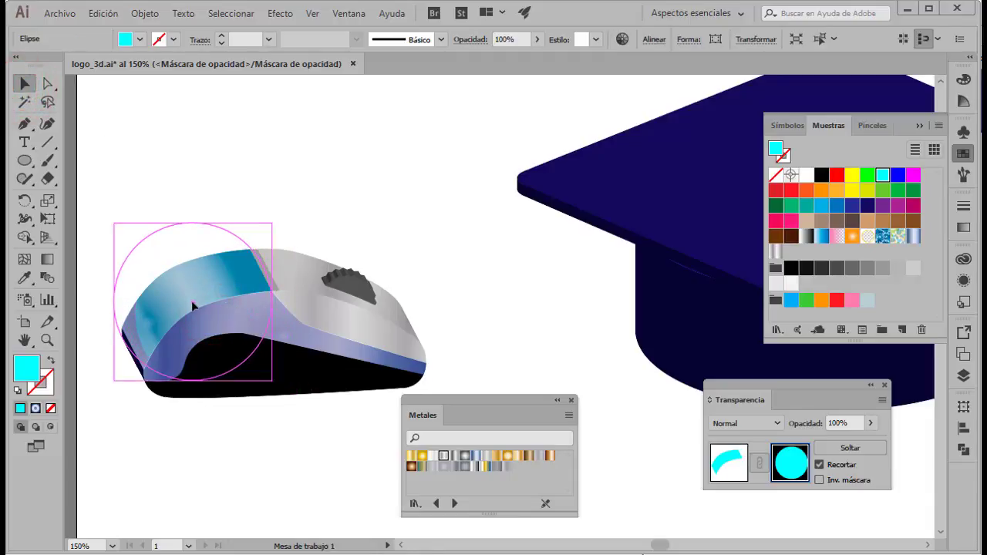
pyautogui.click(192, 305)
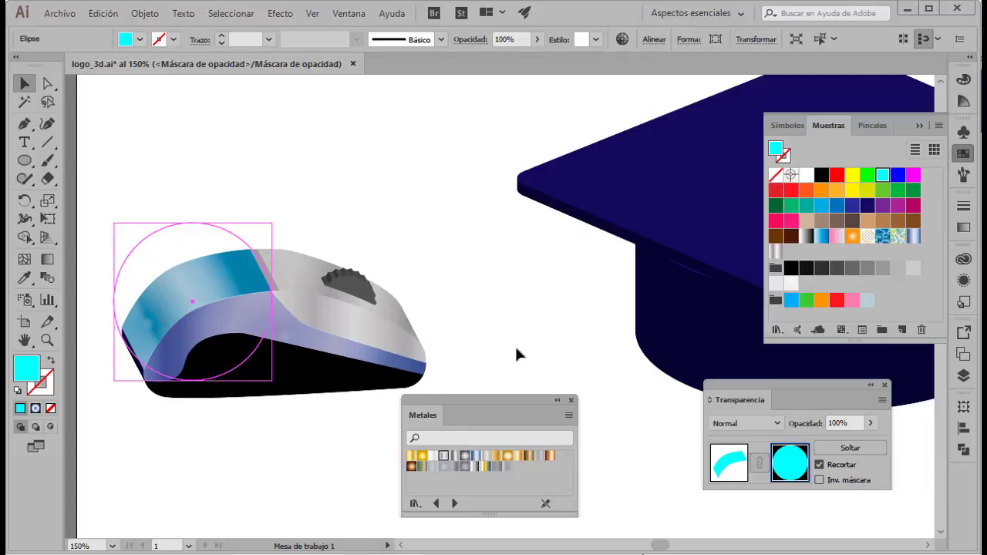
pyautogui.click(806, 236)
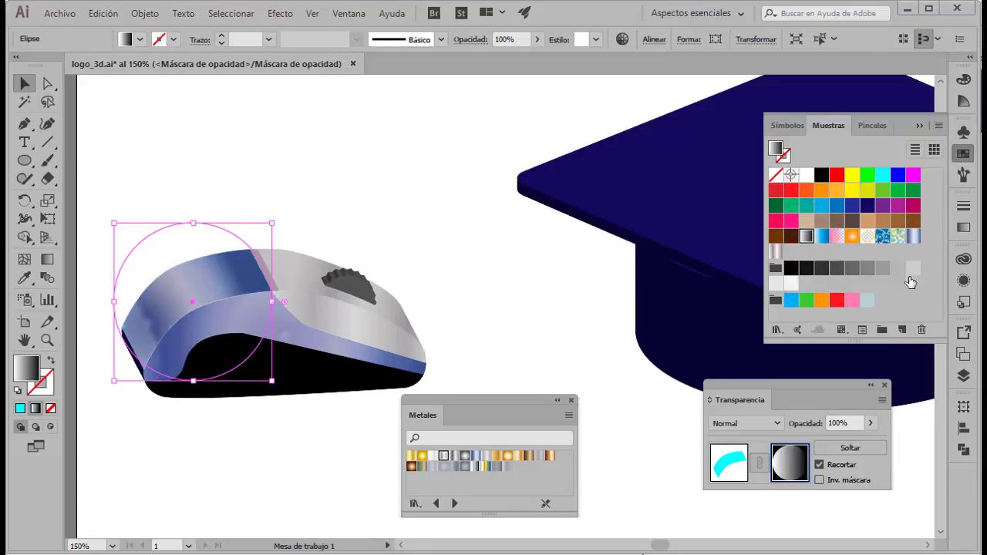
# - Switch the circle's gradient to Radial and add five extra stops along the slider
pyautogui.click(965, 226)
pyautogui.click(886, 223)
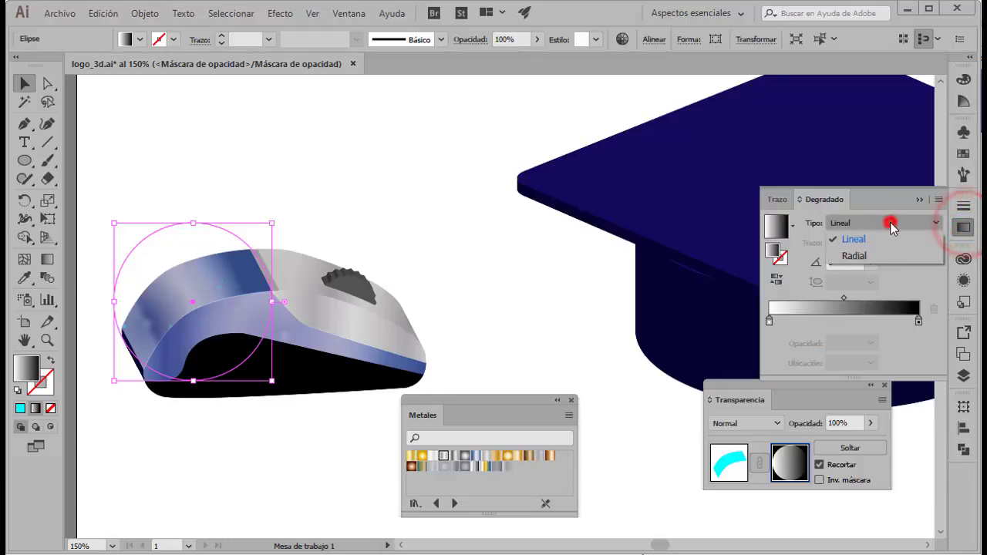
pyautogui.click(871, 251)
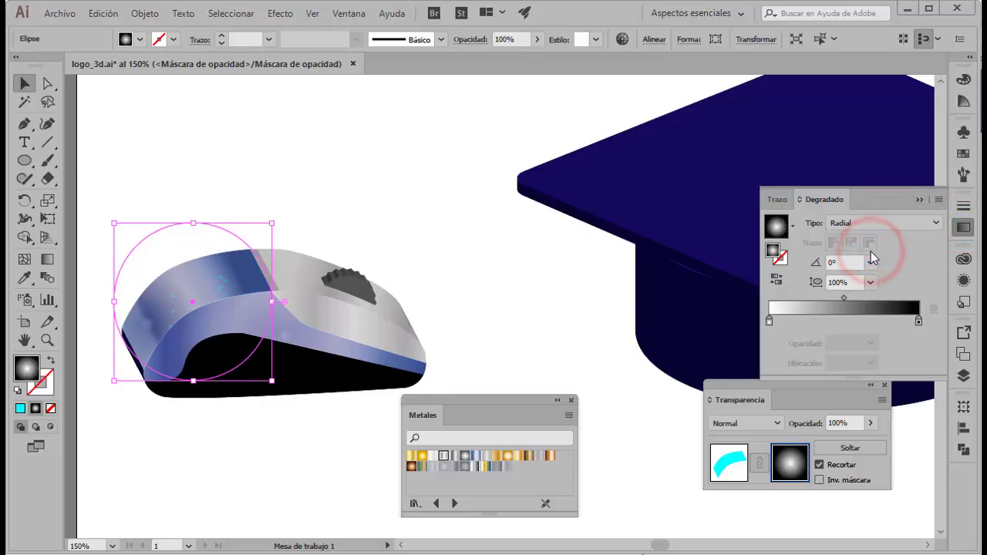
pyautogui.click(794, 321)
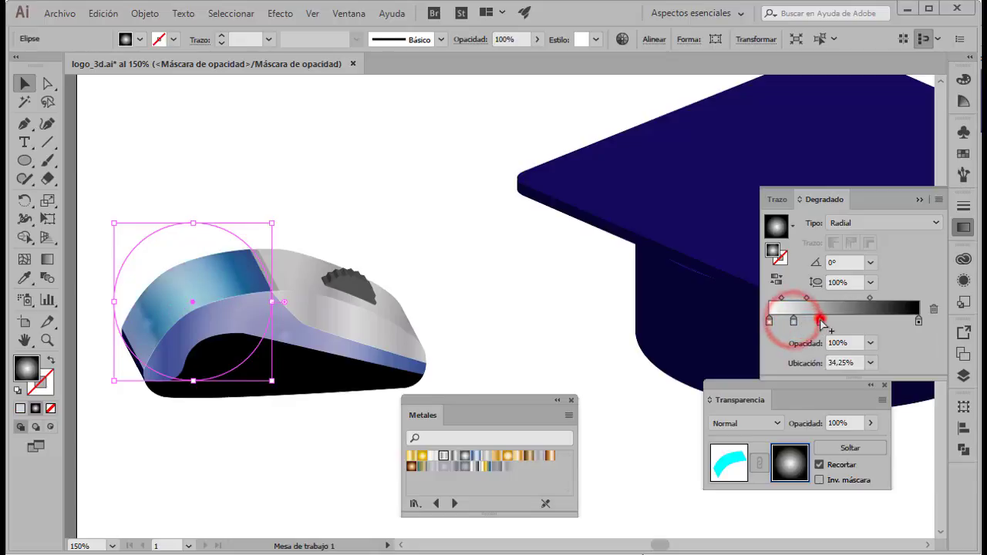
pyautogui.click(820, 320)
pyautogui.click(845, 321)
pyautogui.click(873, 321)
pyautogui.click(896, 321)
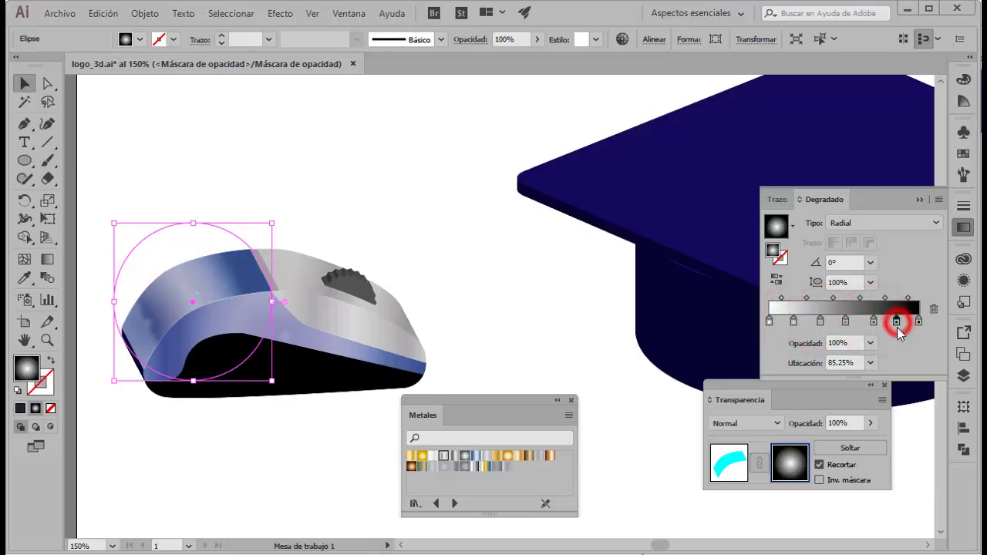
# - Recolour the gradient stops alternately black and grey for ringed highlights
pyautogui.click(793, 321)
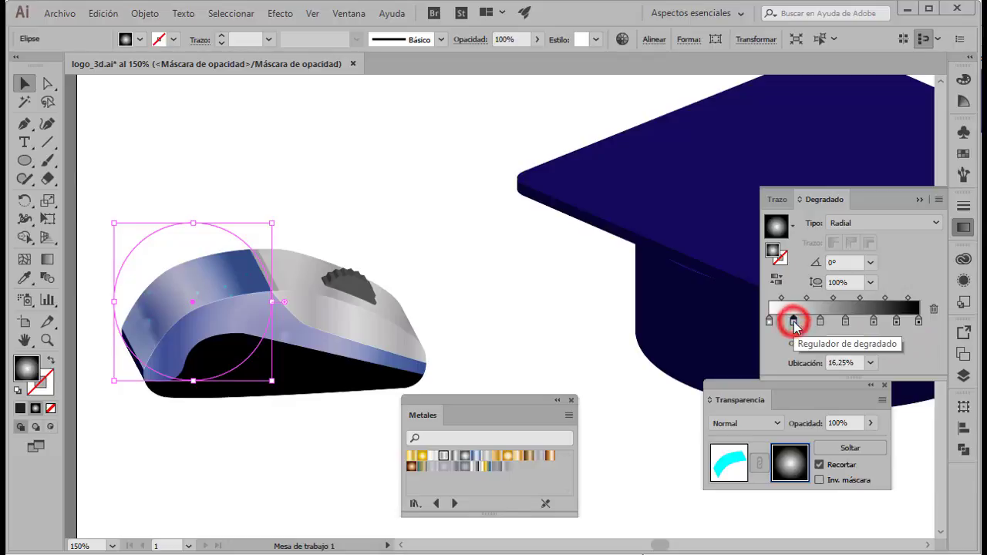
pyautogui.doubleClick(770, 321)
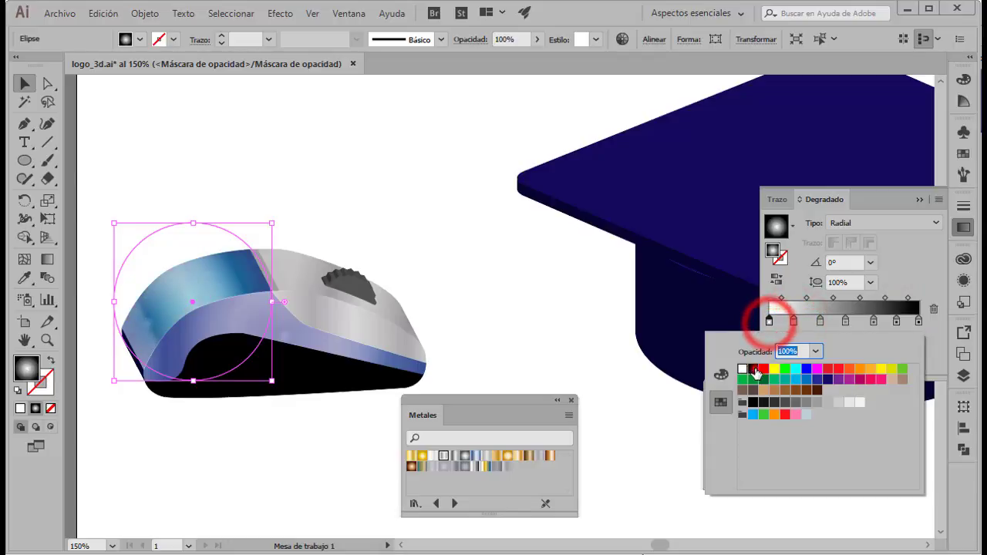
pyautogui.doubleClick(820, 321)
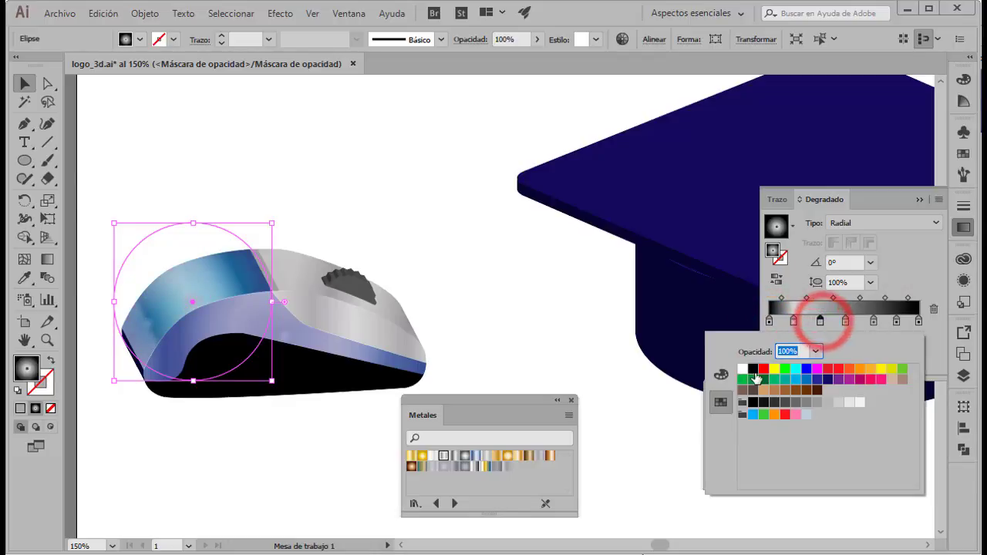
pyautogui.click(755, 368)
pyautogui.doubleClick(873, 321)
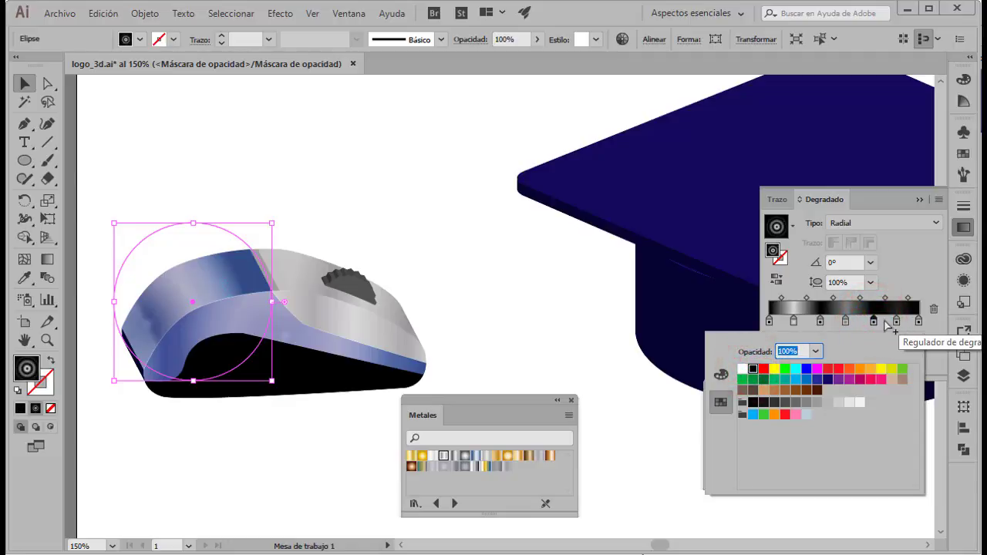
pyautogui.doubleClick(793, 320)
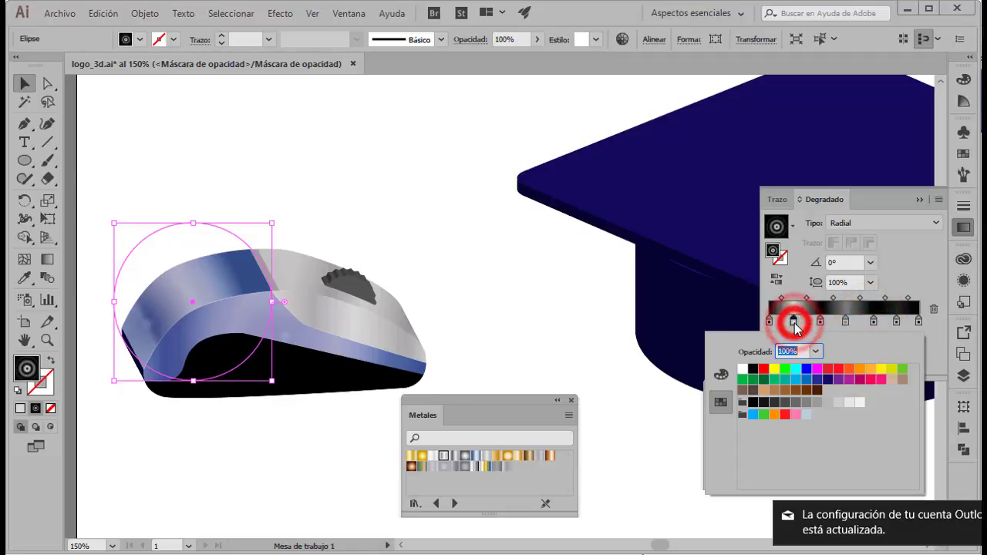
pyautogui.doubleClick(794, 320)
pyautogui.click(805, 402)
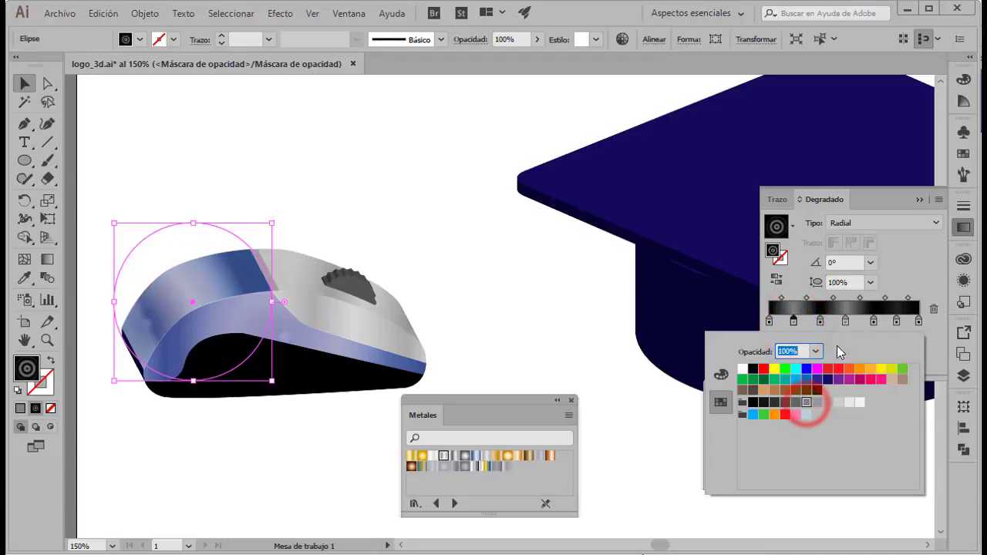
pyautogui.doubleClick(896, 320)
pyautogui.click(808, 403)
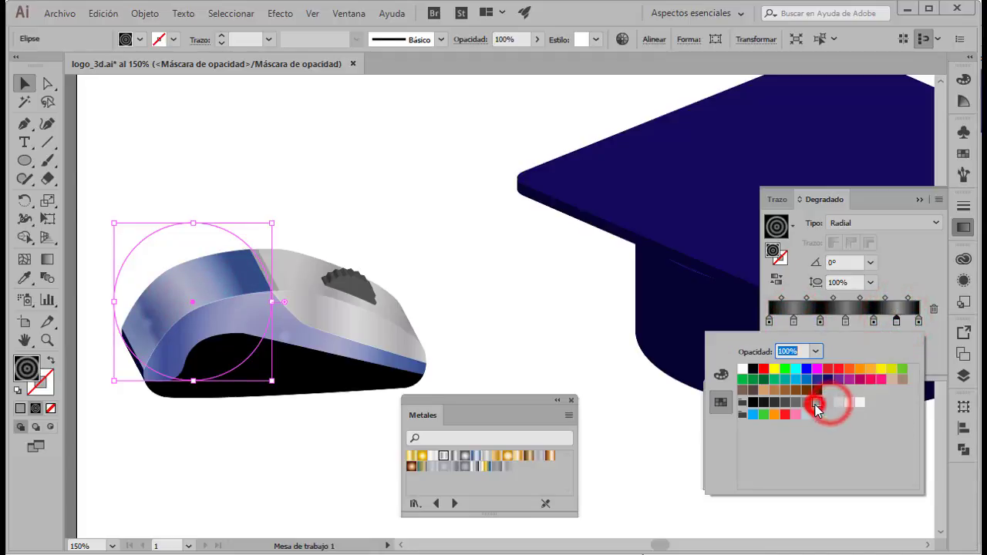
pyautogui.click(809, 406)
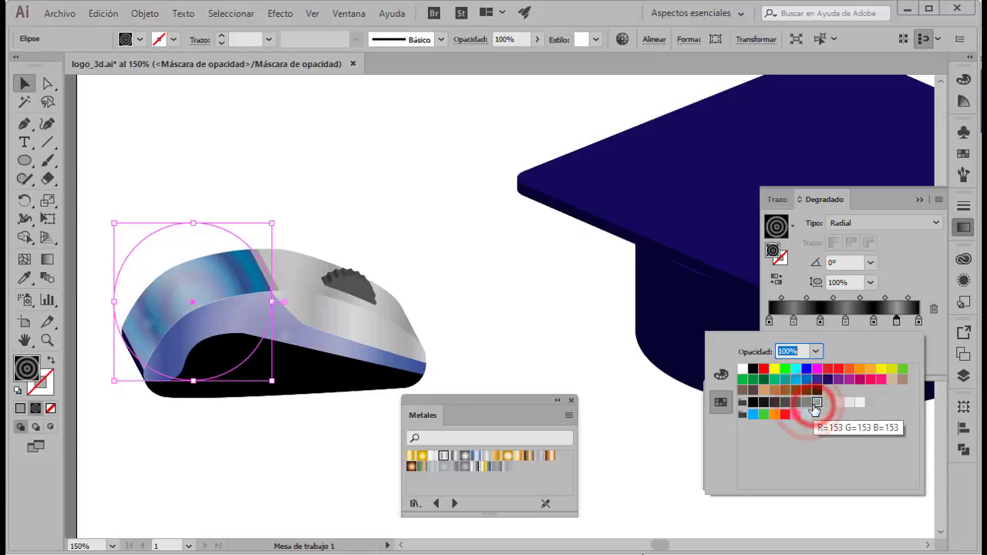
pyautogui.click(613, 345)
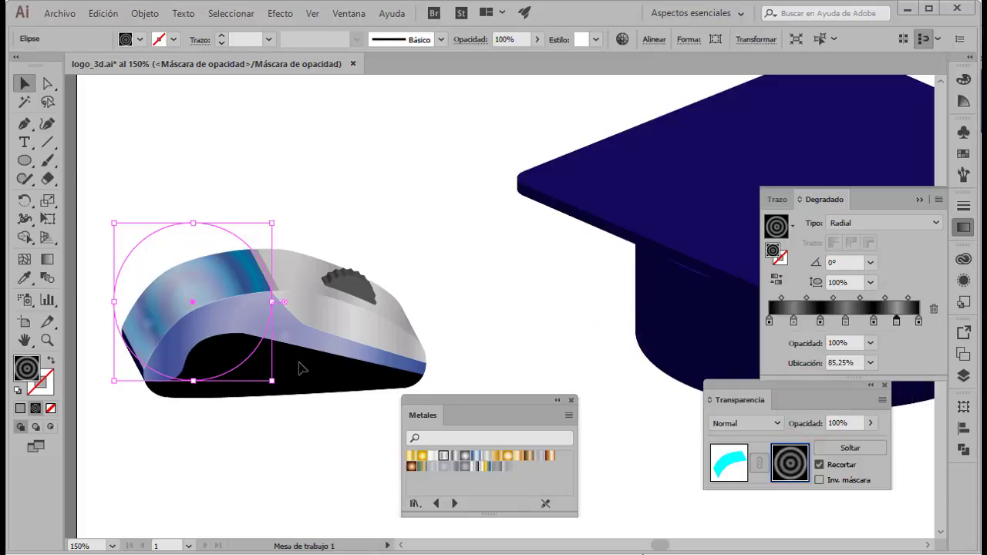
# - Flatten the mask circle into an ellipse, tilt it about 25.5°, and resize and reposition it over the band
pyautogui.moveTo(192, 380); pyautogui.dragTo(193, 333)
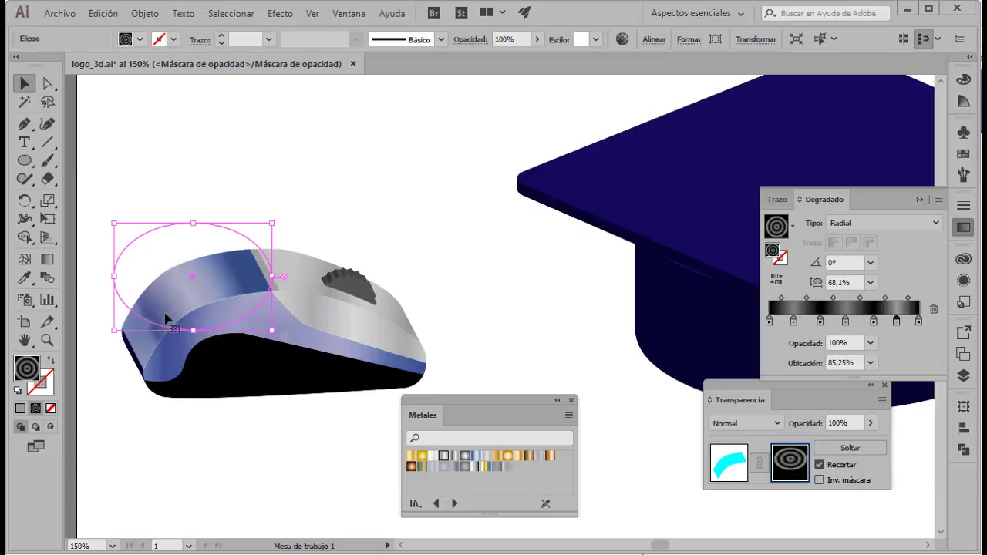
pyautogui.moveTo(276, 221); pyautogui.dragTo(260, 159)
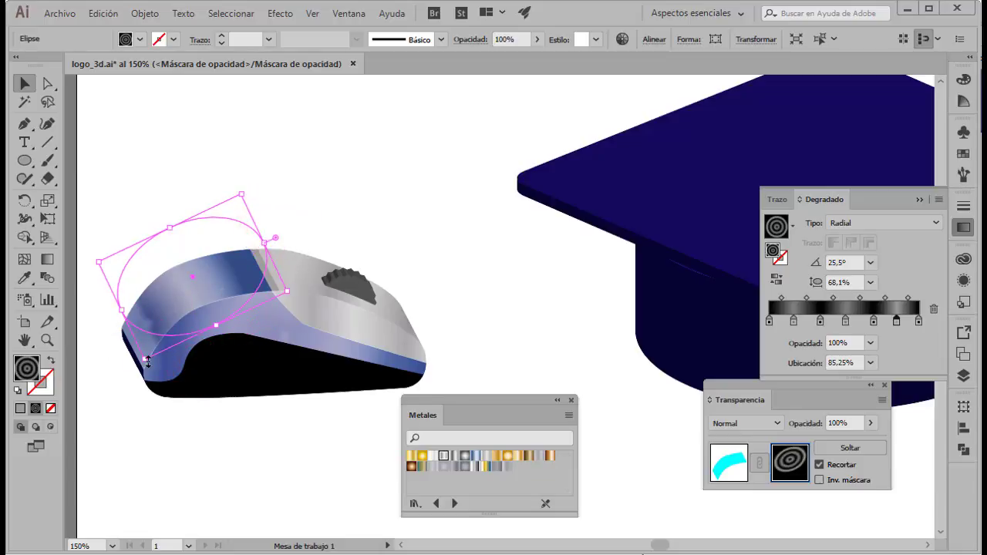
pyautogui.moveTo(147, 359); pyautogui.dragTo(129, 396)
pyautogui.moveTo(180, 286); pyautogui.dragTo(198, 319)
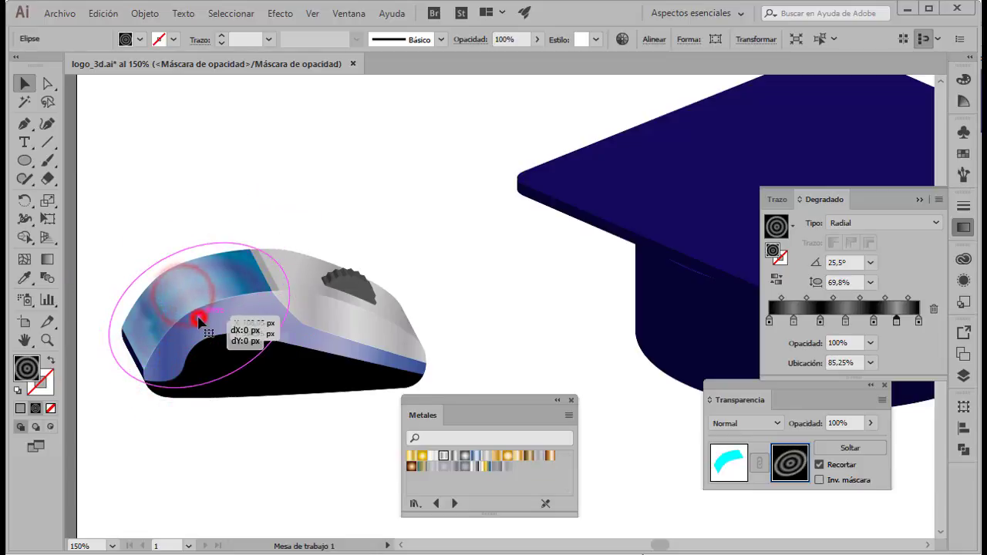
pyautogui.moveTo(261, 215); pyautogui.dragTo(260, 221)
# - Fine-tune the ellipse's rotation, exit mask editing, and select the lower mouse body group
pyautogui.click(47, 339)
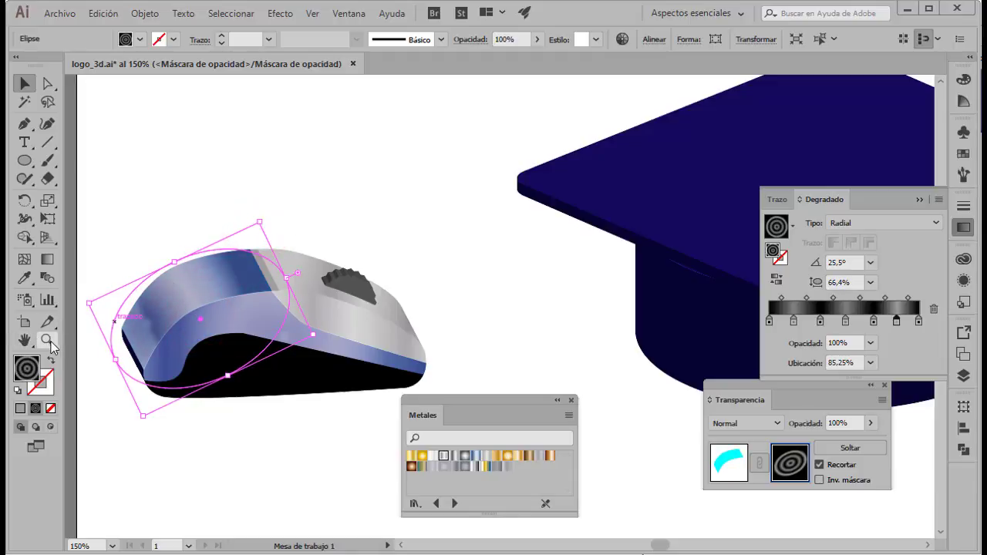
pyautogui.click(531, 320)
pyautogui.keyDown('alt'); pyautogui.click(531, 320); pyautogui.keyUp('alt')
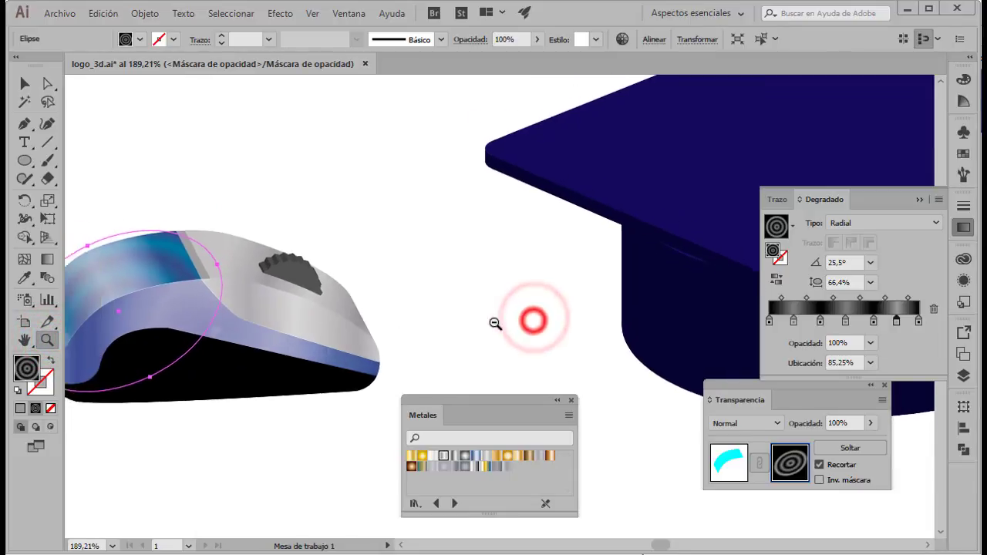
pyautogui.press('v')
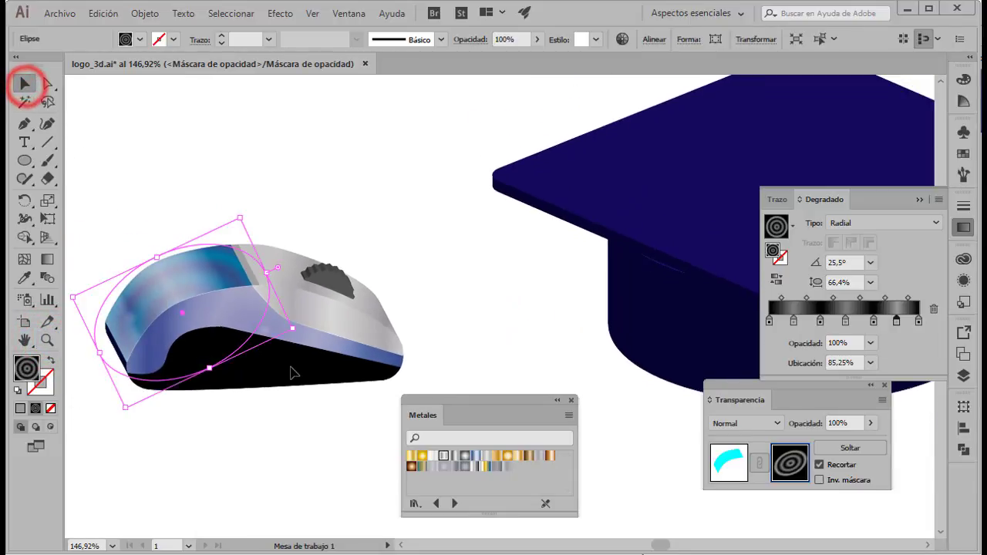
pyautogui.moveTo(158, 257); pyautogui.dragTo(154, 248)
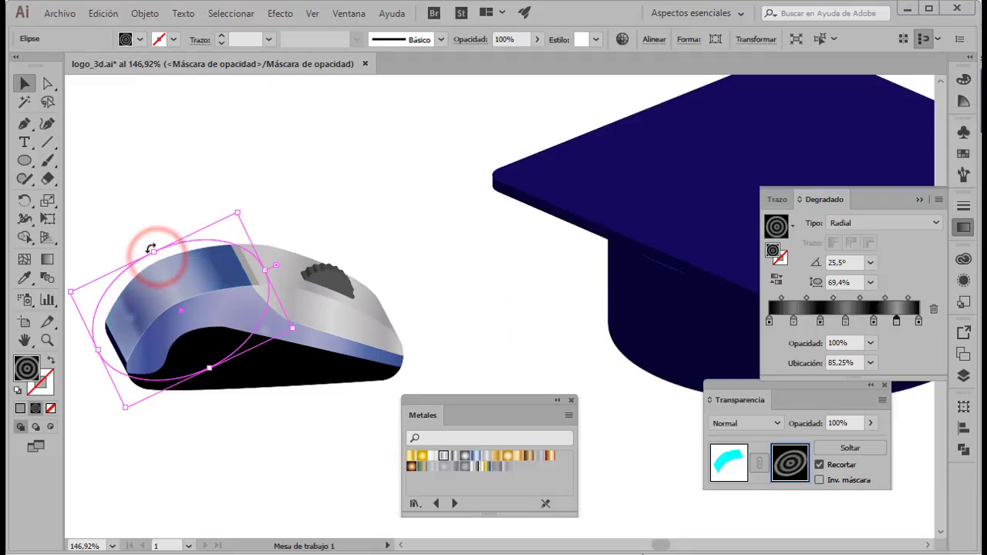
pyautogui.click(727, 462)
pyautogui.click(457, 337)
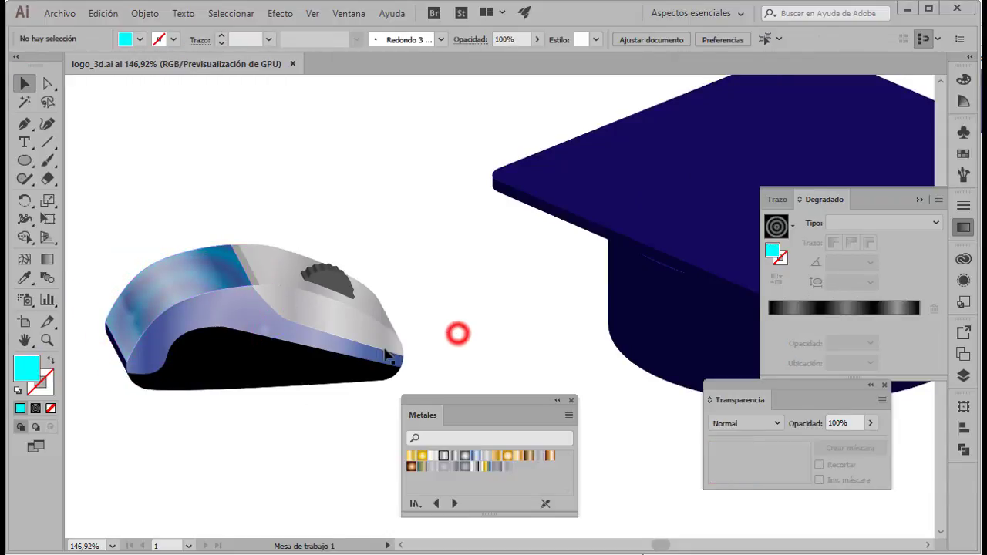
pyautogui.click(317, 340)
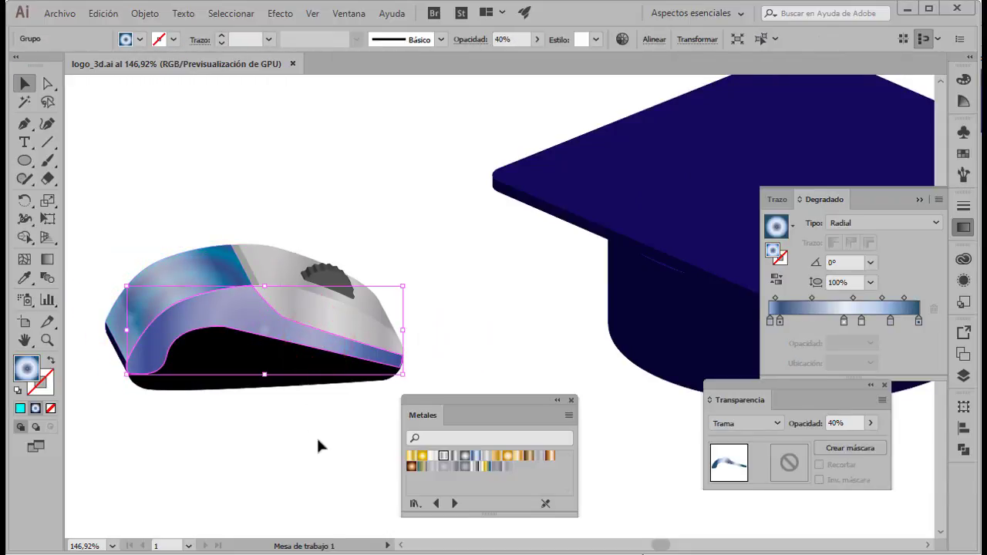
# - Paste a copy of the side panel in front, fill it cyan, and add an empty opacity mask
pyautogui.click(106, 14)
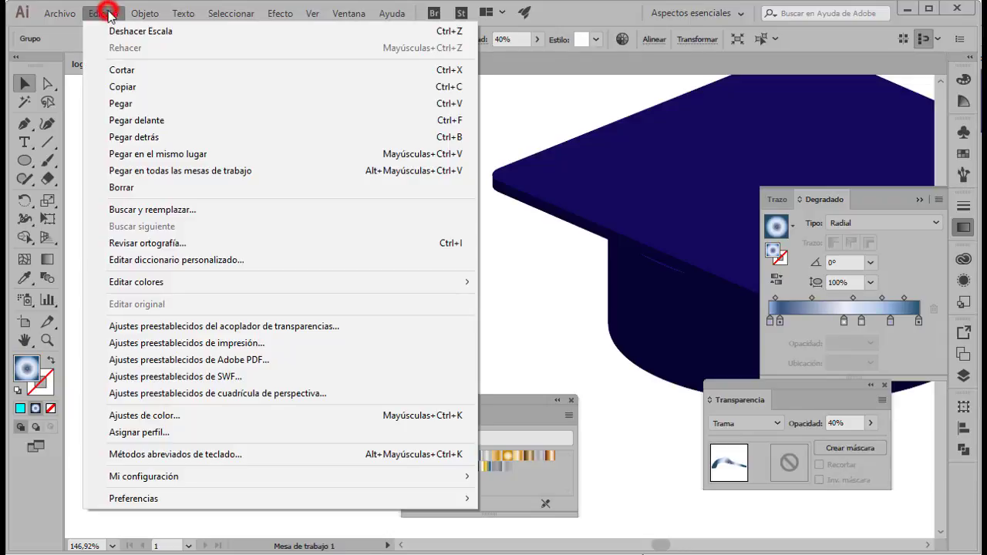
pyautogui.click(129, 89)
pyautogui.click(104, 14)
pyautogui.click(148, 121)
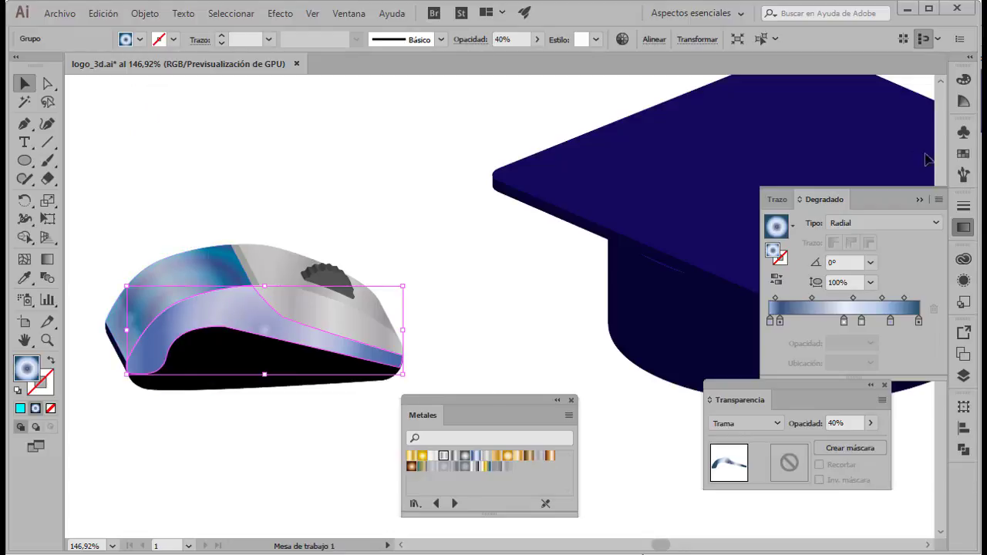
pyautogui.click(963, 153)
pyautogui.click(882, 174)
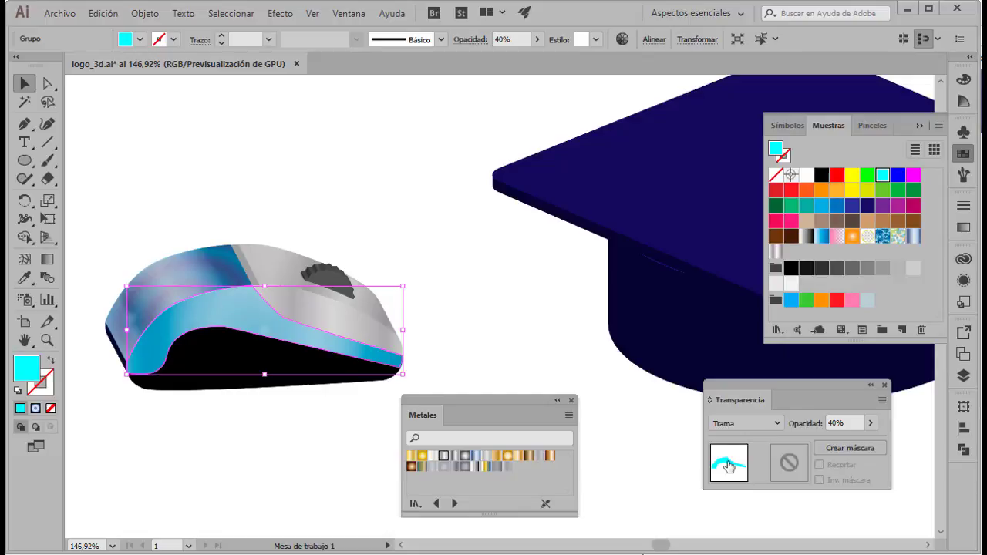
pyautogui.click(789, 463)
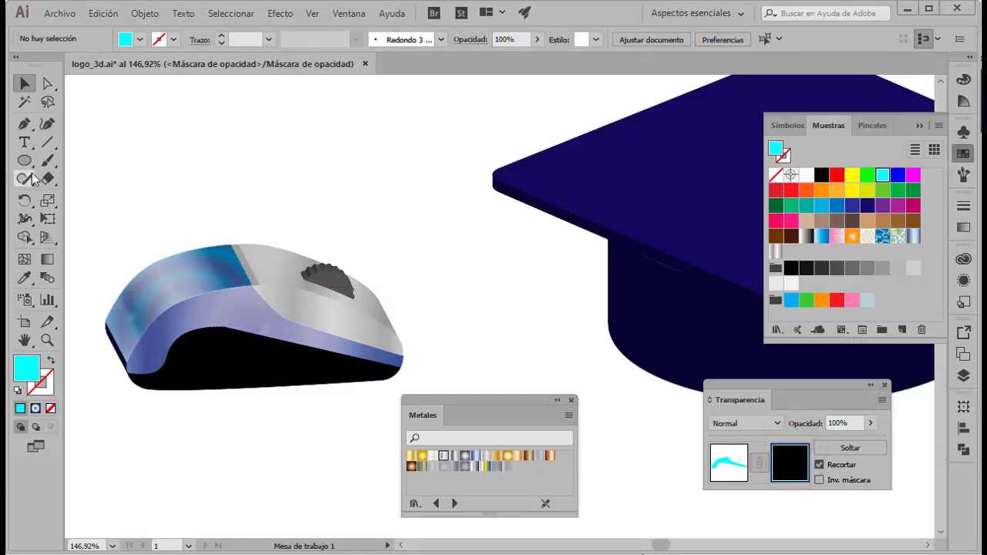
# - In the mask, draw an ellipse across the mouse's side, enlarge it, and tilt it about 11°
pyautogui.moveTo(137, 297); pyautogui.dragTo(404, 385)
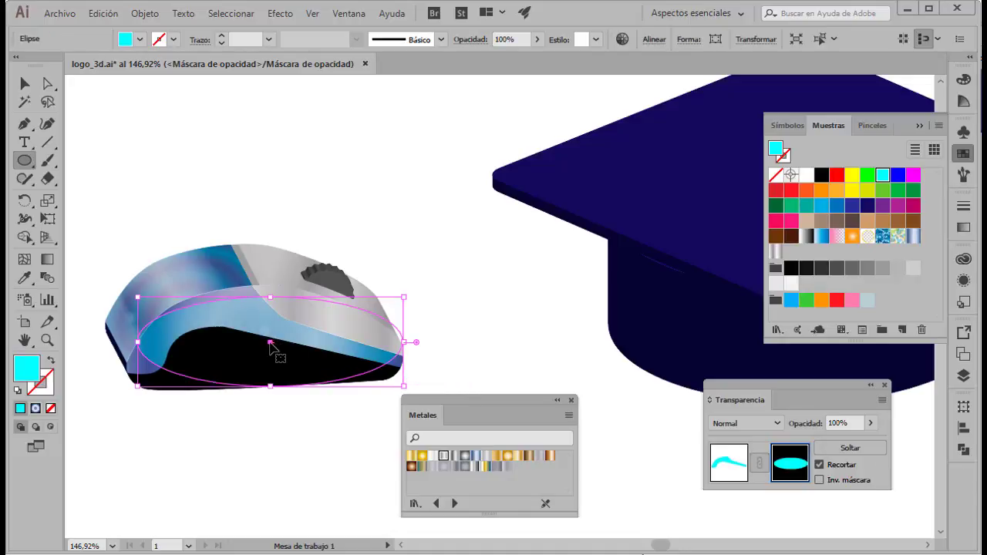
pyautogui.moveTo(270, 344); pyautogui.dragTo(237, 334)
pyautogui.moveTo(237, 375); pyautogui.dragTo(237, 393)
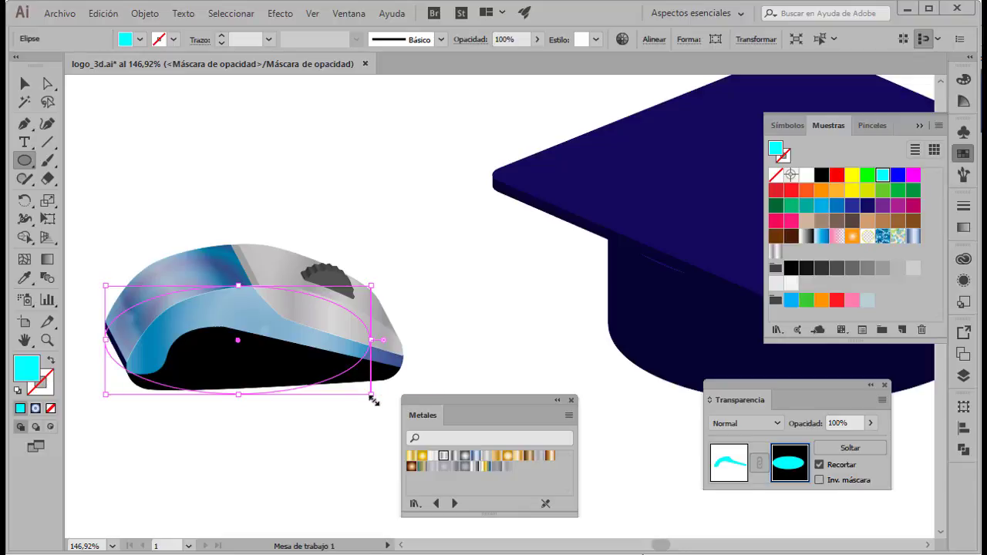
pyautogui.moveTo(370, 395); pyautogui.dragTo(424, 401)
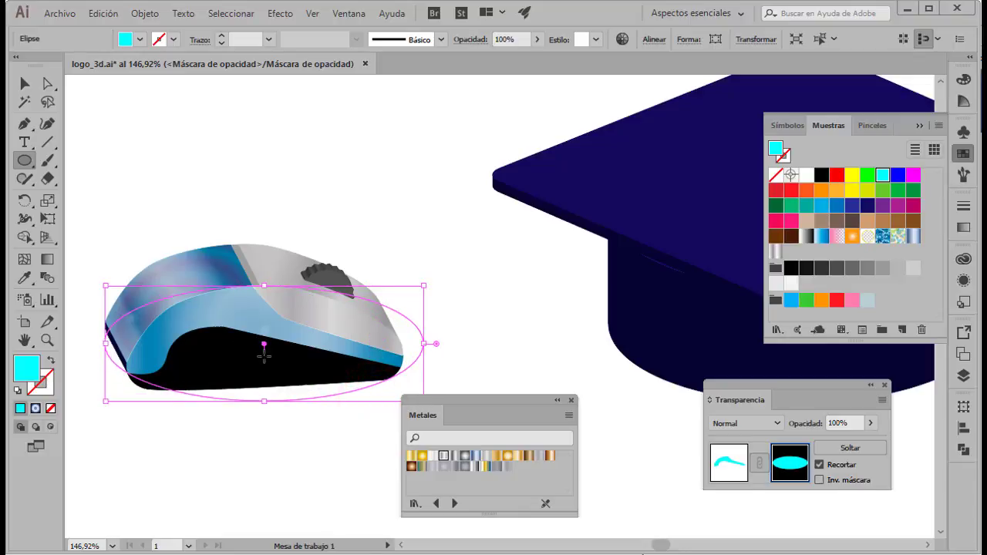
pyautogui.moveTo(262, 347); pyautogui.dragTo(238, 332)
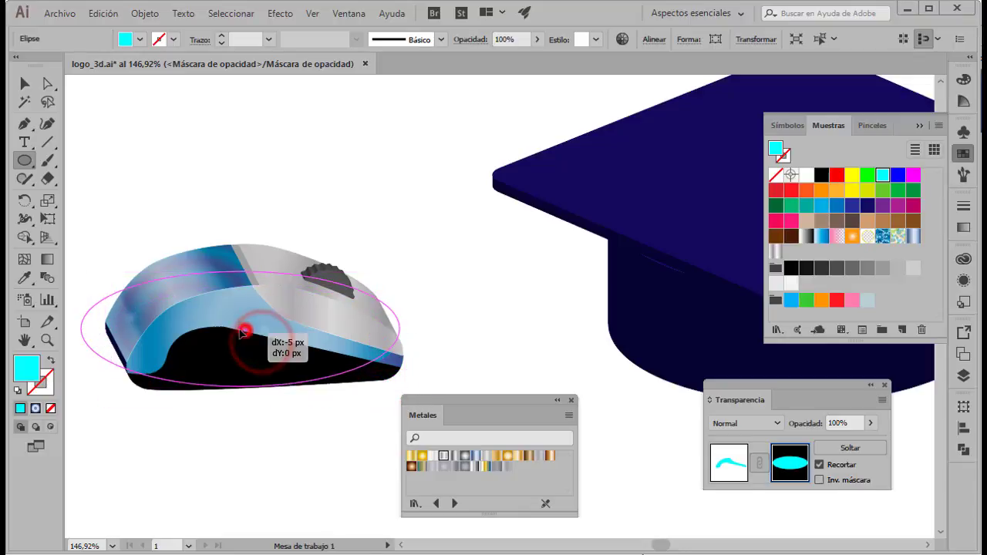
pyautogui.click(394, 385)
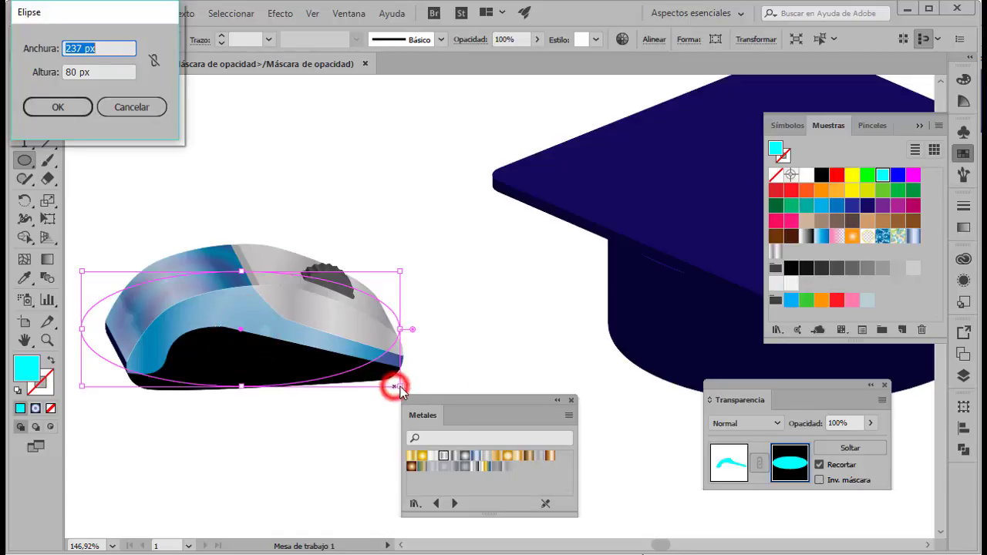
pyautogui.click(136, 107)
pyautogui.moveTo(400, 387); pyautogui.dragTo(429, 401)
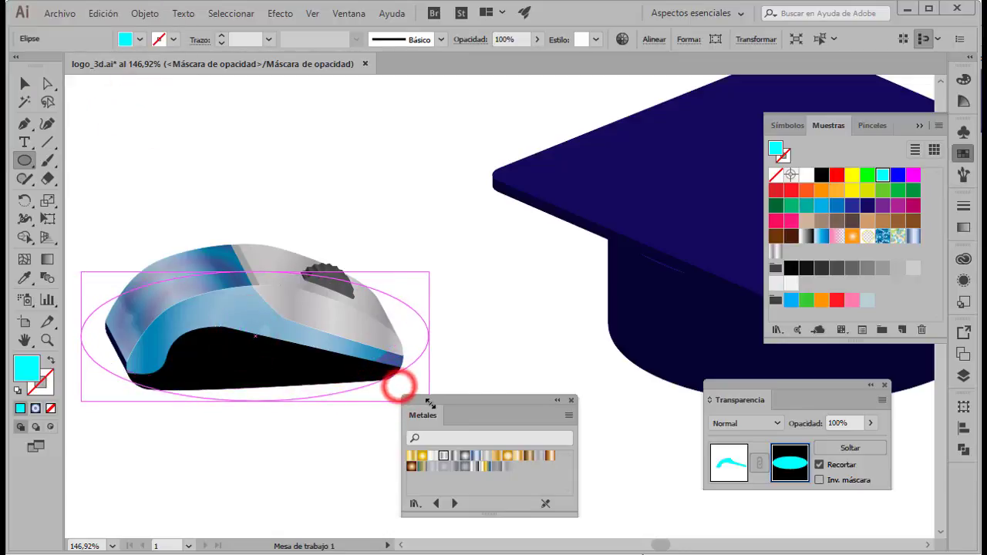
pyautogui.click(255, 336)
pyautogui.moveTo(434, 268); pyautogui.dragTo(422, 240)
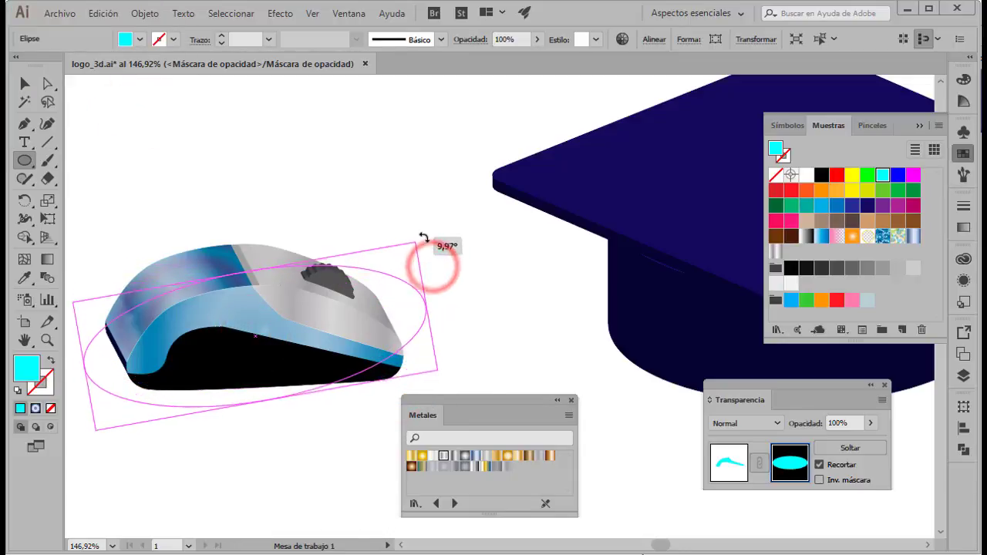
pyautogui.moveTo(255, 337); pyautogui.dragTo(275, 345)
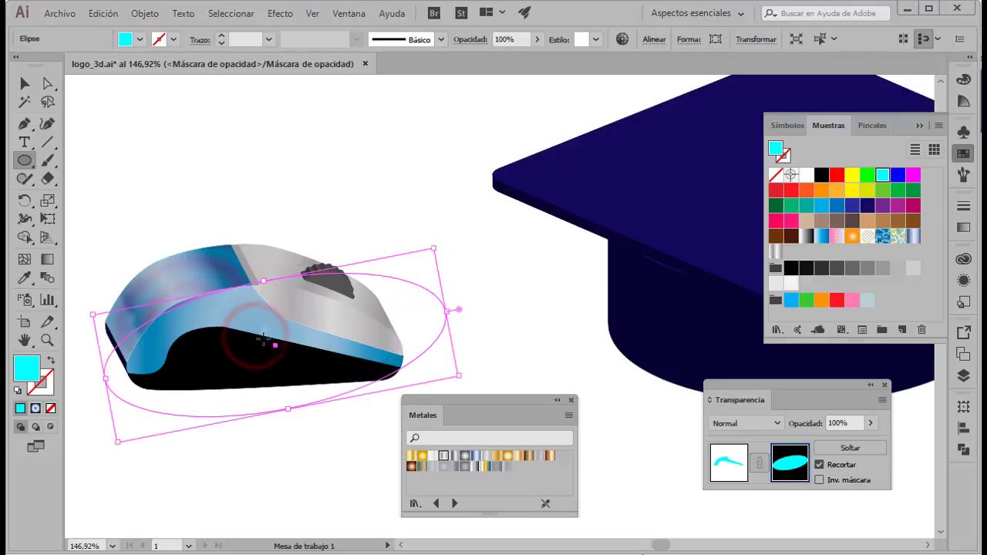
pyautogui.moveTo(263, 282); pyautogui.dragTo(262, 278)
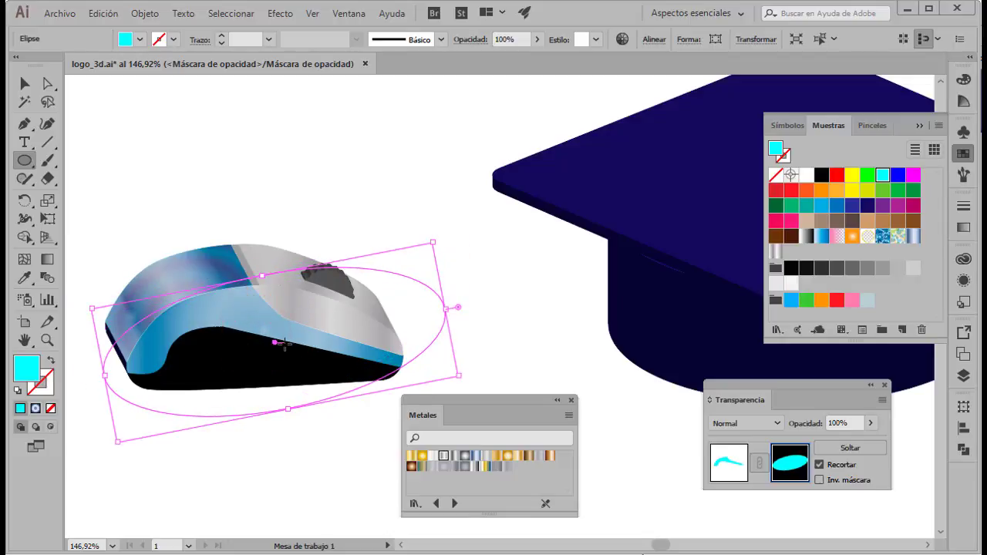
# - Fill the ellipse with the white-to-black gradient and add two extra stops
pyautogui.click(806, 237)
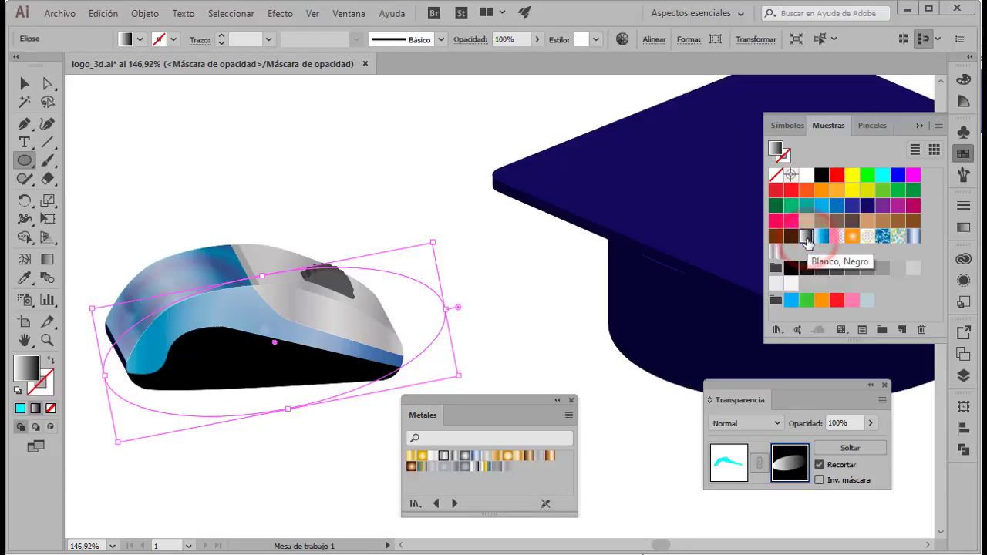
pyautogui.click(962, 229)
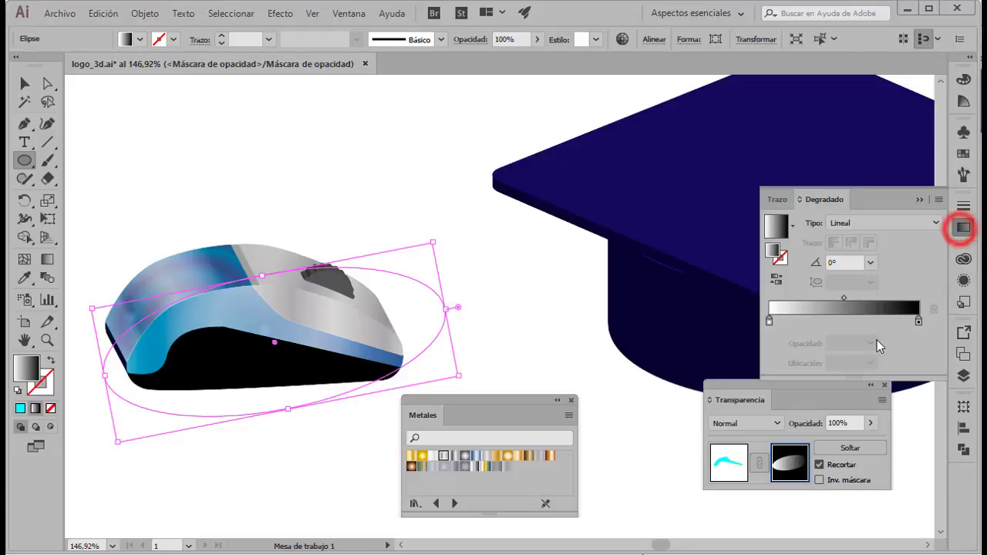
pyautogui.click(792, 321)
pyautogui.click(815, 321)
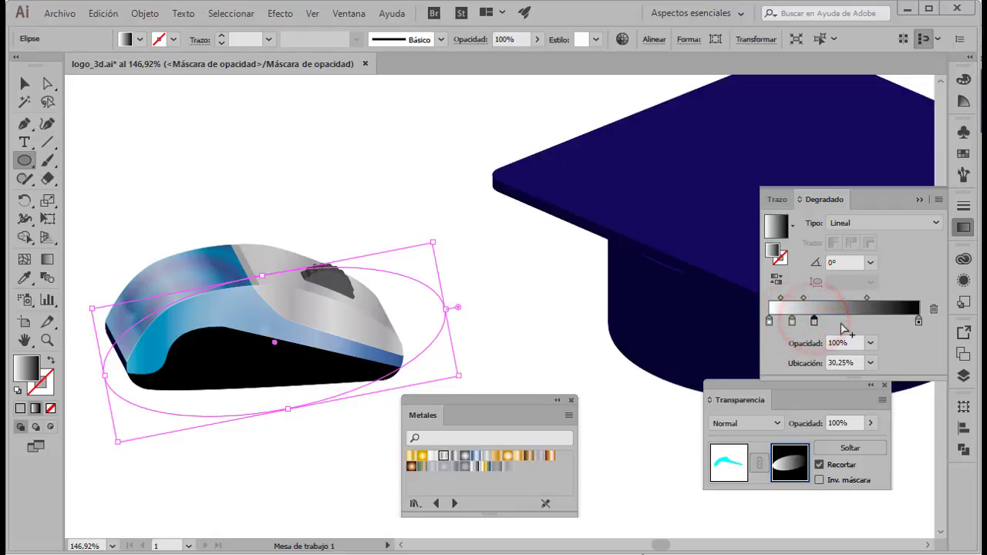
# - Add two more stops and colour the gradient stops in alternating black and grey stripes
pyautogui.click(867, 321)
pyautogui.click(890, 320)
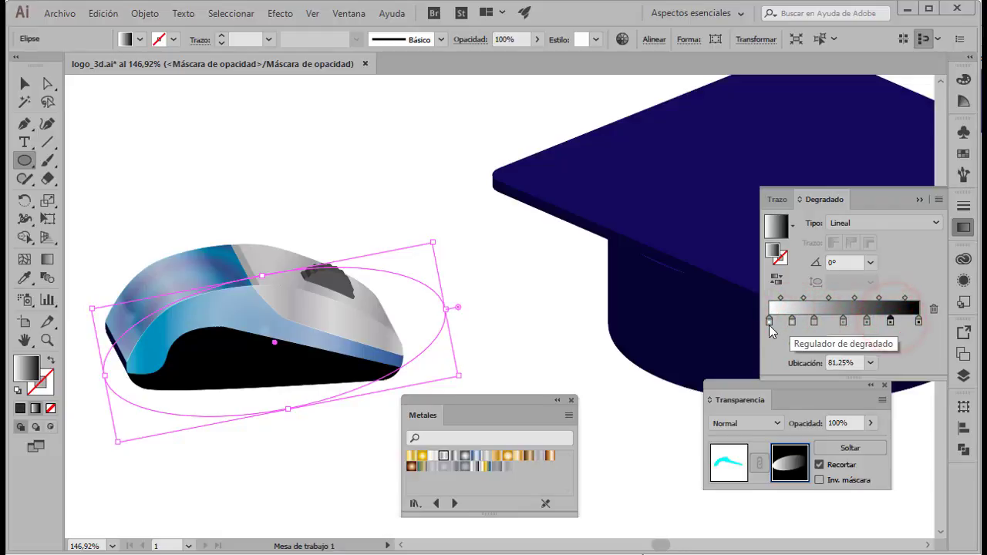
pyautogui.doubleClick(768, 321)
pyautogui.click(751, 409)
pyautogui.click(814, 320)
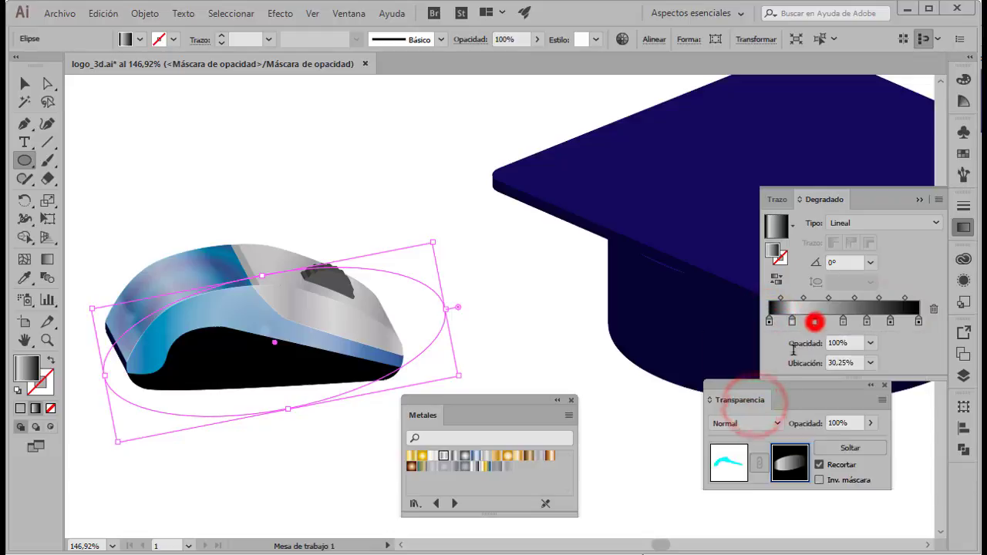
pyautogui.doubleClick(814, 321)
pyautogui.click(751, 402)
pyautogui.doubleClick(843, 321)
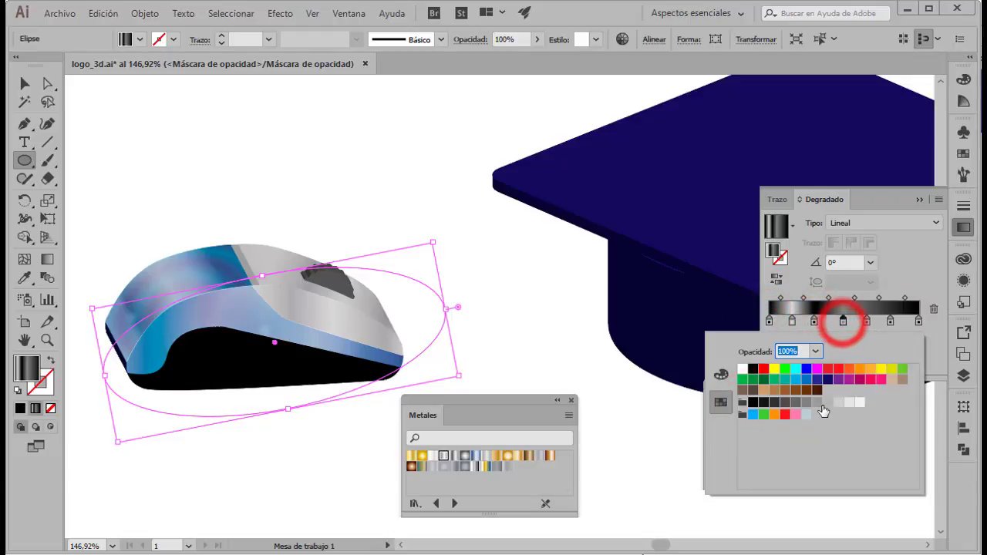
pyautogui.click(819, 402)
pyautogui.doubleClick(890, 320)
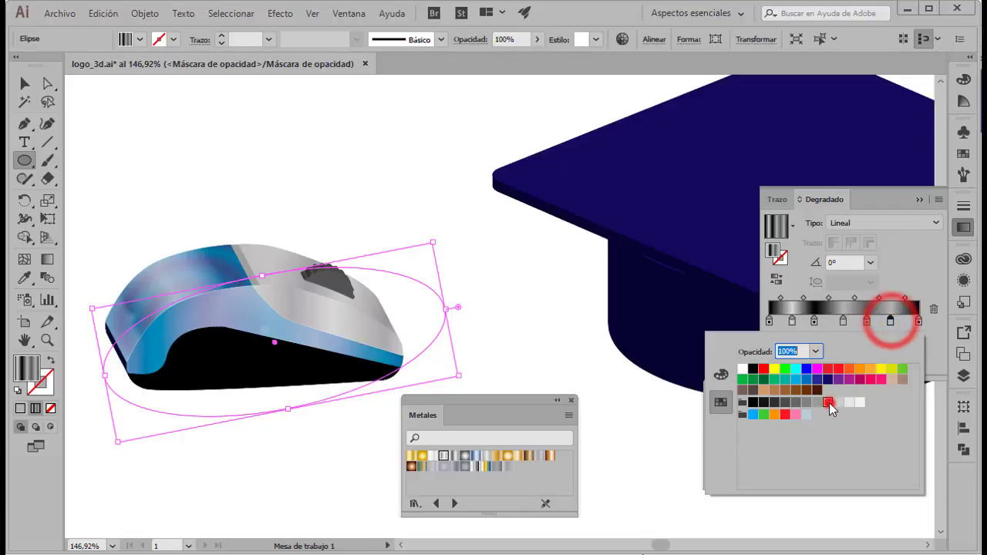
pyautogui.click(829, 403)
pyautogui.doubleClick(866, 320)
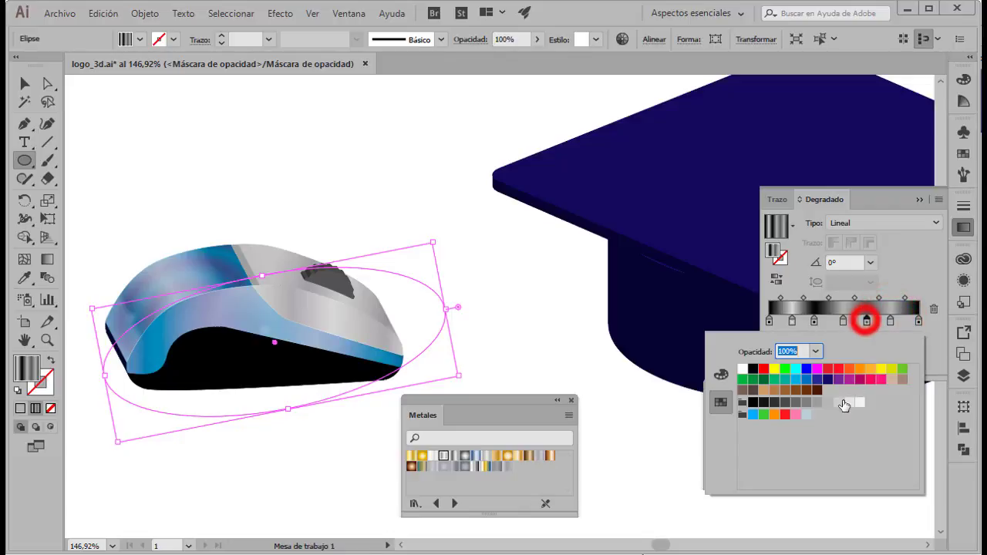
pyautogui.click(753, 406)
pyautogui.click(639, 403)
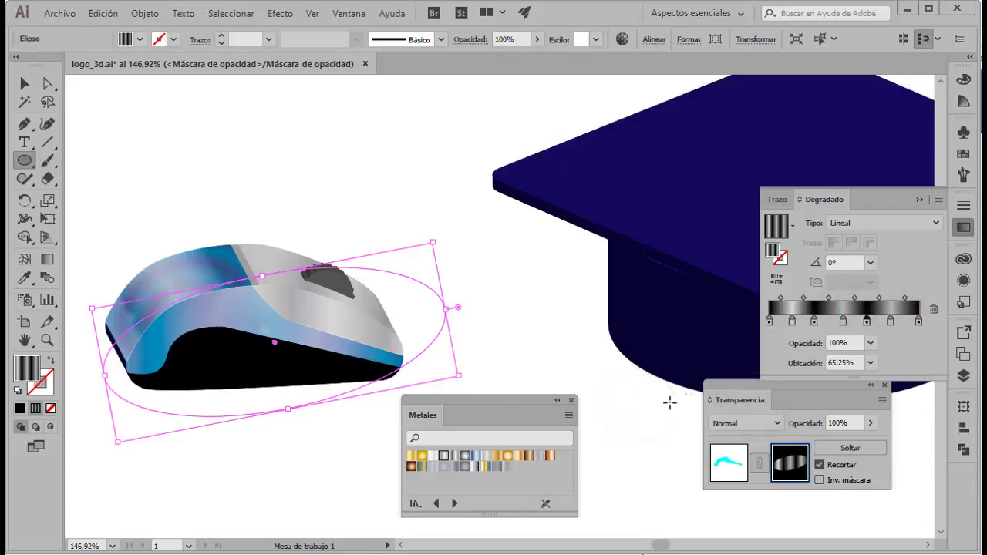
# - Rotate the mask ellipse about 8°, shift it left and enlarge it, then exit mask editing
pyautogui.moveTo(276, 344); pyautogui.dragTo(275, 340)
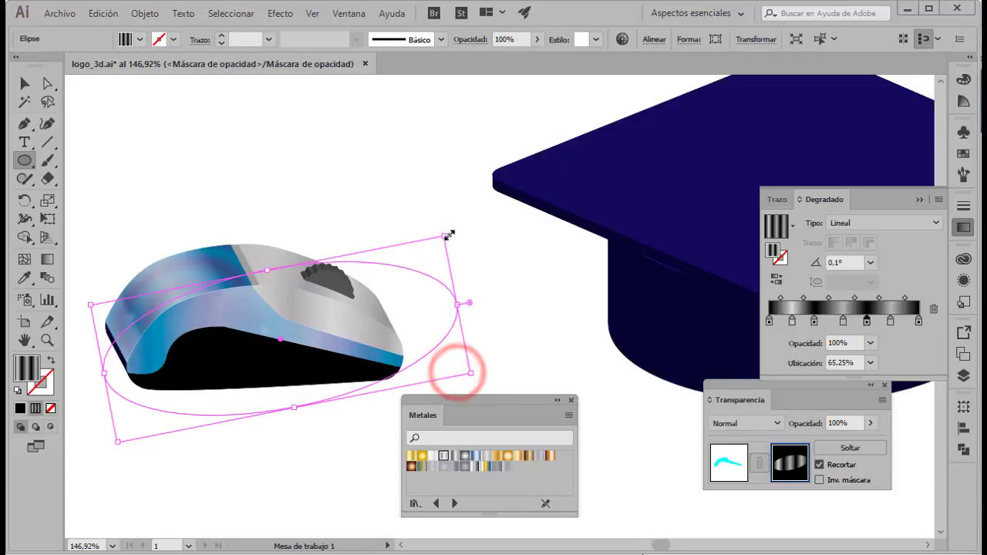
pyautogui.moveTo(449, 226); pyautogui.dragTo(429, 213)
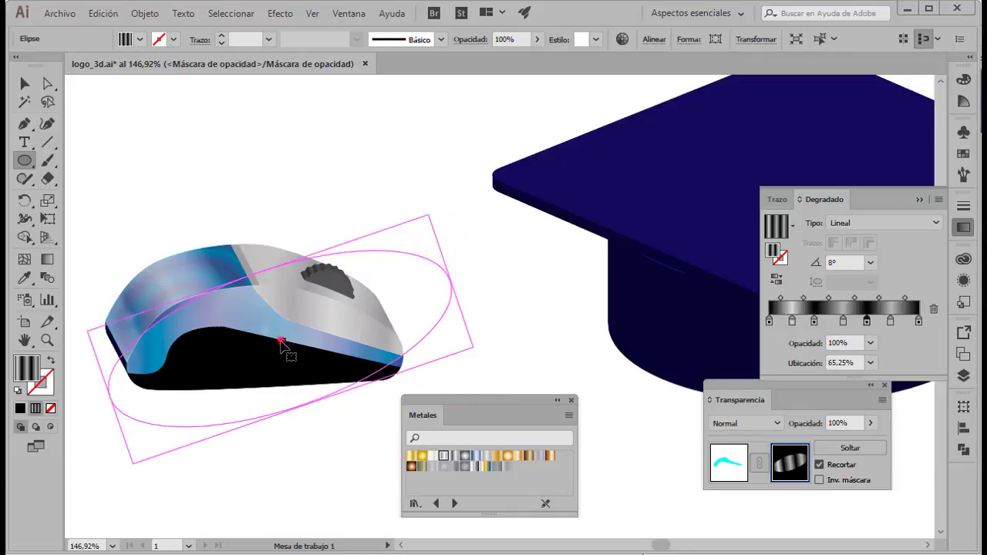
pyautogui.moveTo(281, 342); pyautogui.dragTo(267, 341)
pyautogui.moveTo(460, 348); pyautogui.dragTo(490, 355)
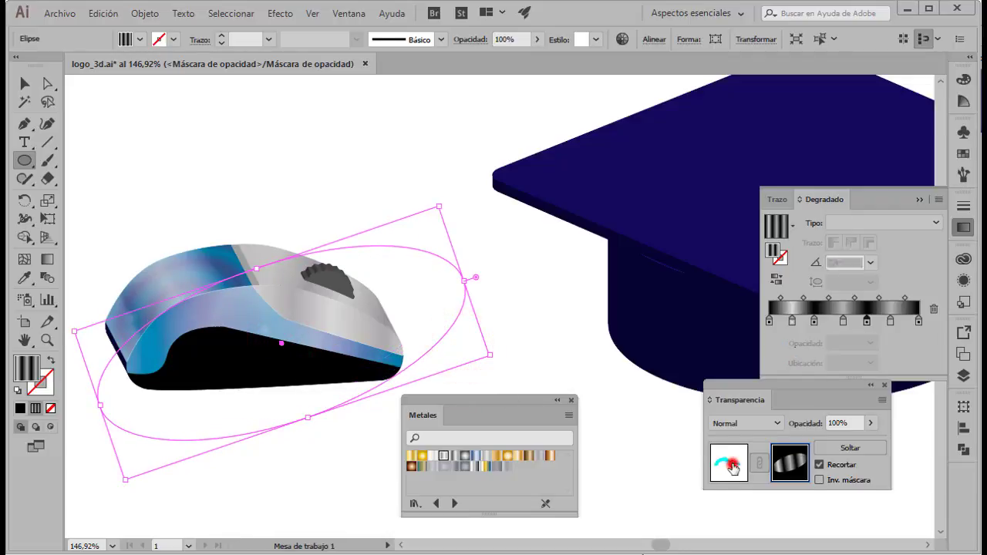
pyautogui.click(728, 463)
pyautogui.click(24, 83)
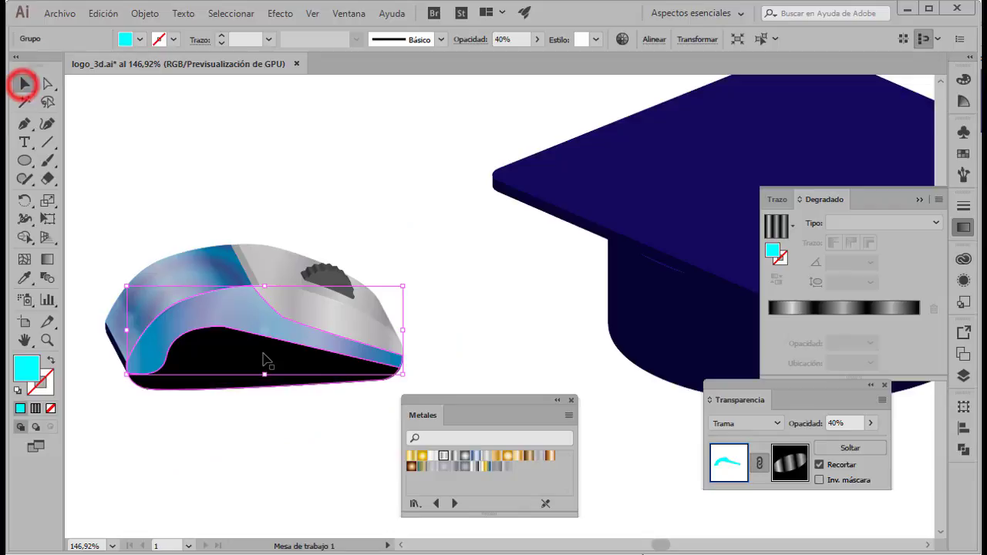
# - Narrow the black lower-side shape to 194,597 px wide while keeping its 56,454 px height
pyautogui.click(241, 385)
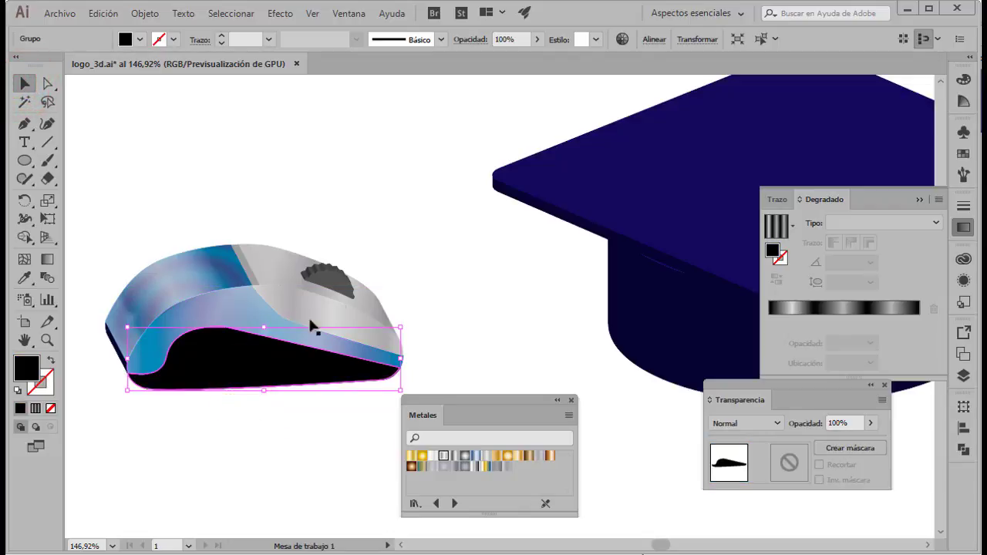
pyautogui.click(689, 40)
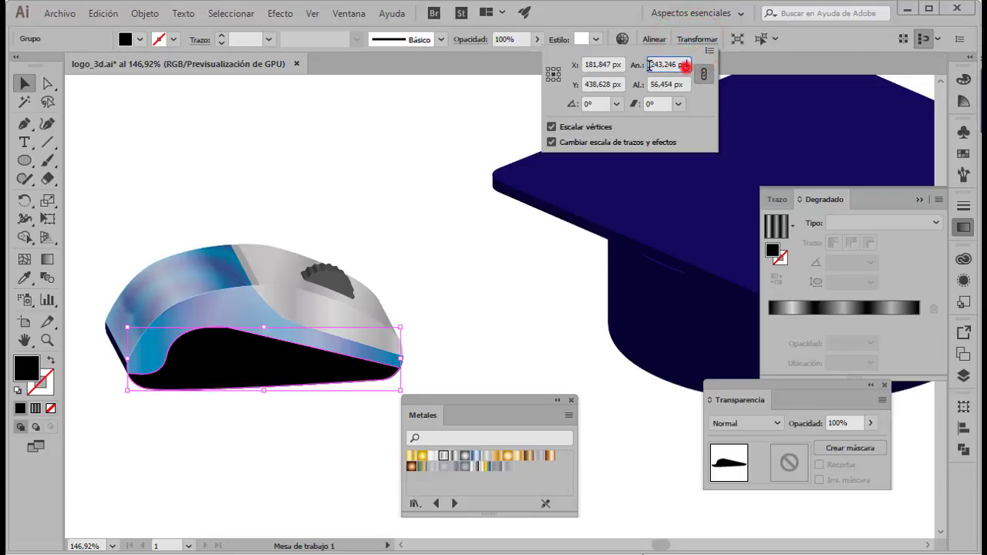
pyautogui.click(703, 74)
pyautogui.write('194,597')
pyautogui.click(703, 74)
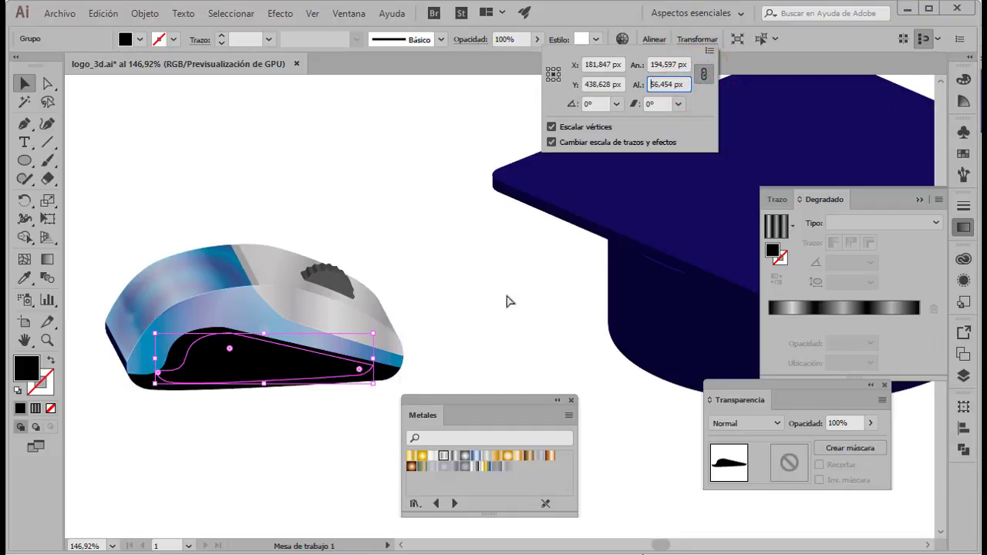
pyautogui.click(656, 81)
pyautogui.click(450, 159)
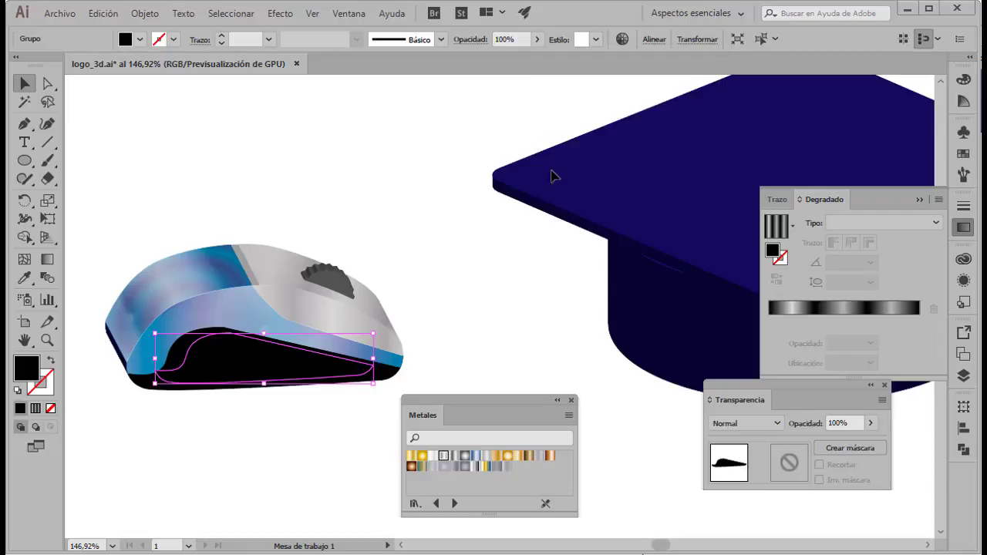
pyautogui.click(962, 154)
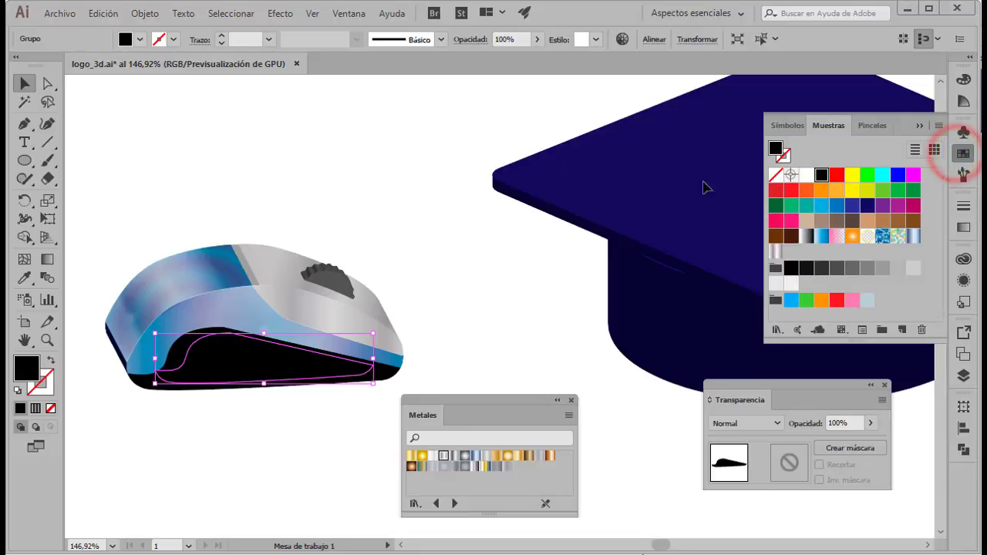
# - Fill the grip shape dark grey and erase its curled left tail into a rounded end
pyautogui.click(822, 269)
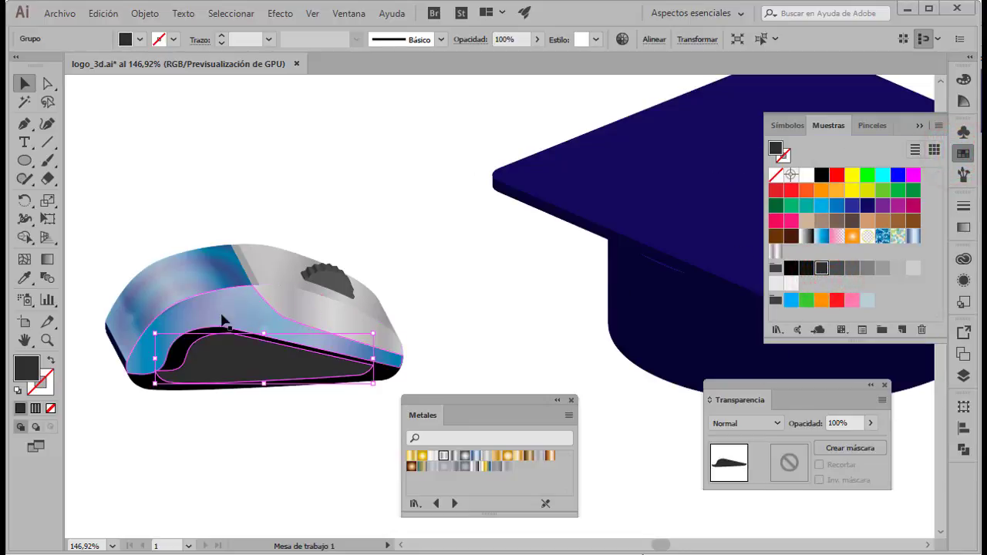
pyautogui.click(47, 180)
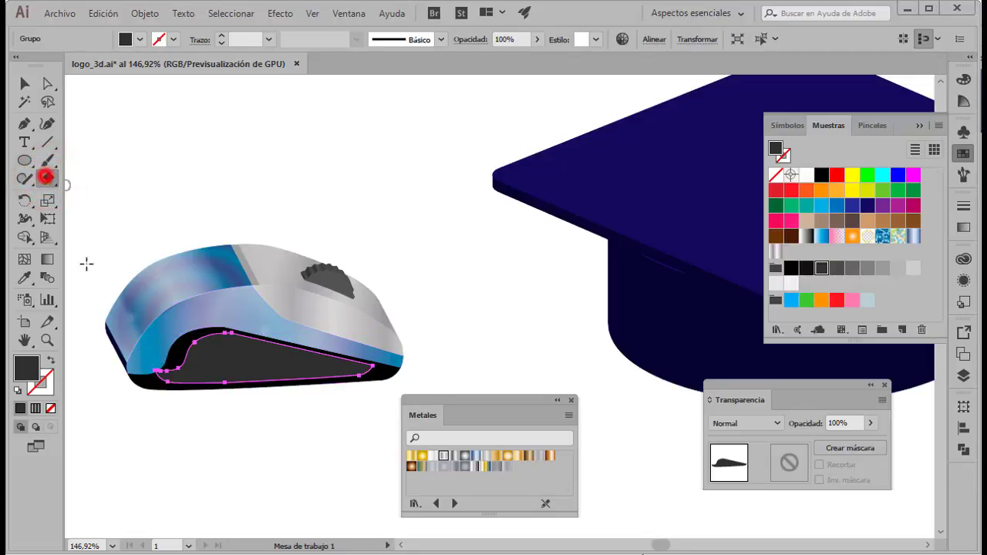
pyautogui.moveTo(171, 372); pyautogui.dragTo(171, 355)
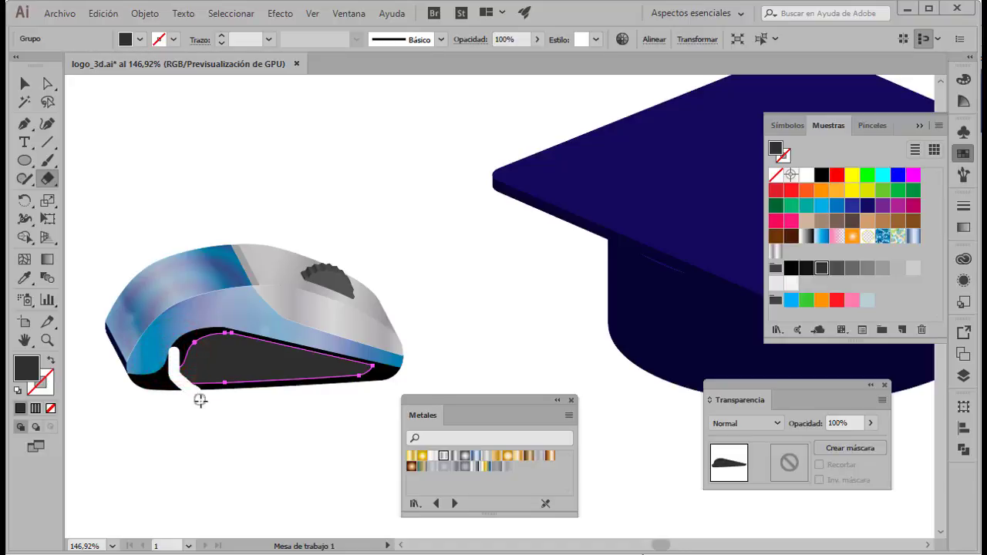
pyautogui.moveTo(177, 364); pyautogui.dragTo(188, 400)
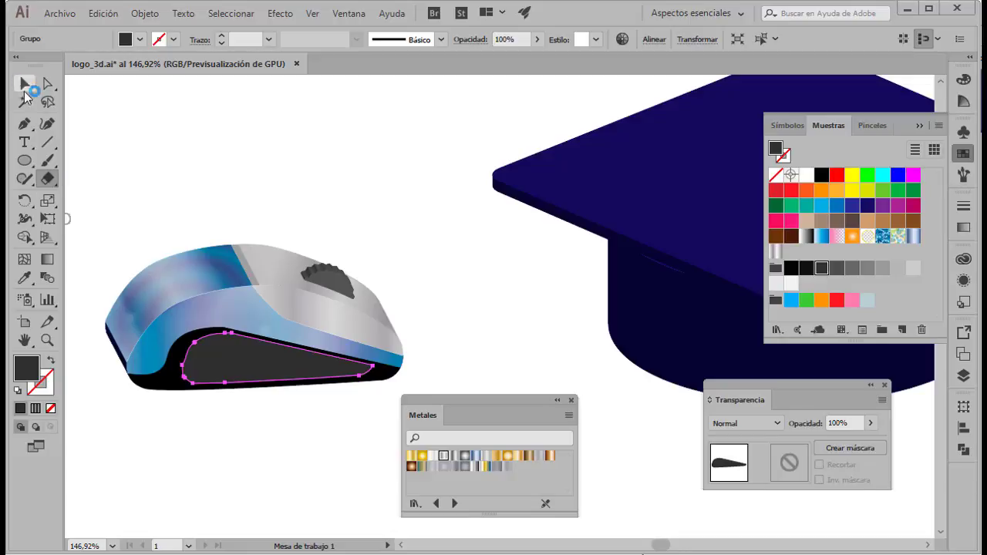
pyautogui.click(25, 89)
# - Paste a copy of the grip in front, scale it to 50% width, fill it black, and move it right
pyautogui.hotkey('ctrl', 'c')
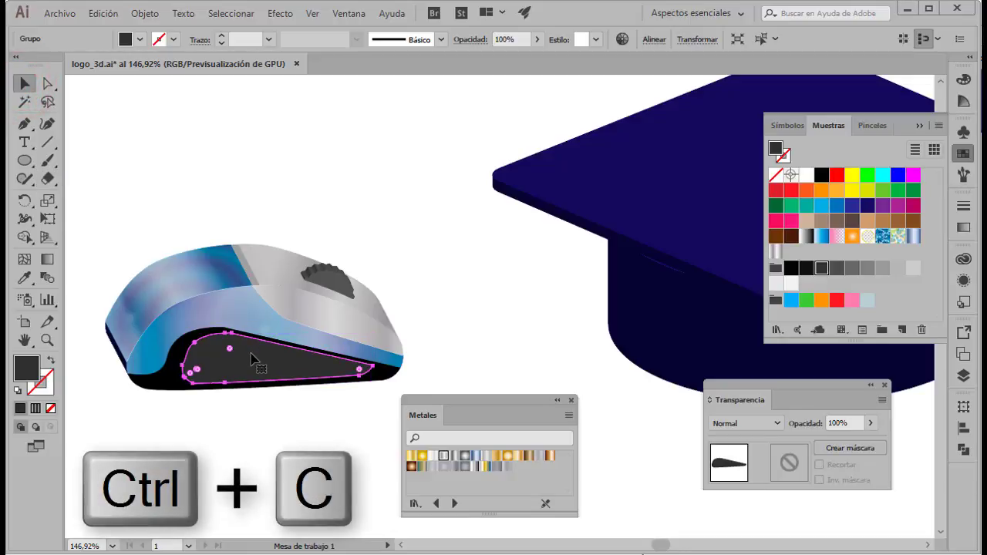
pyautogui.hotkey('ctrl', 'f')
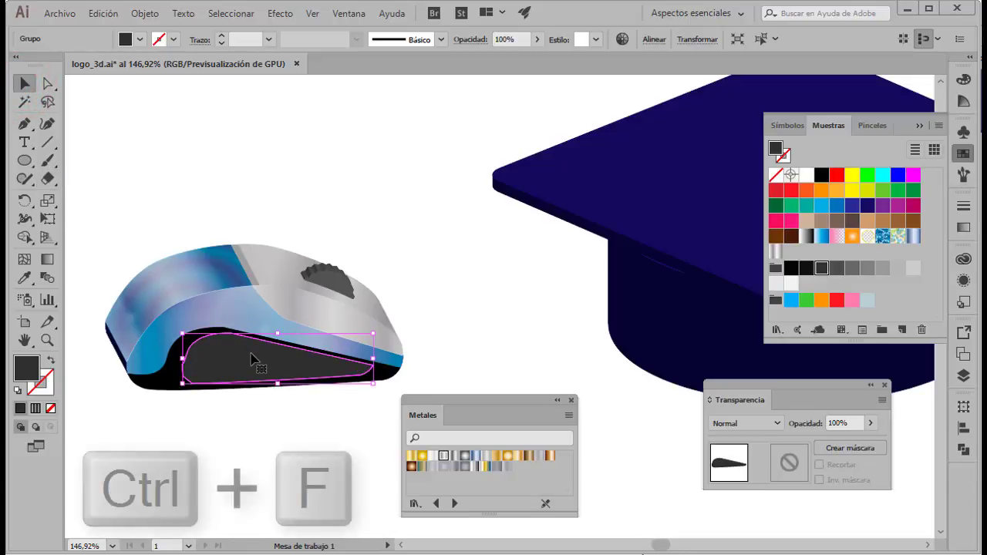
pyautogui.click(698, 39)
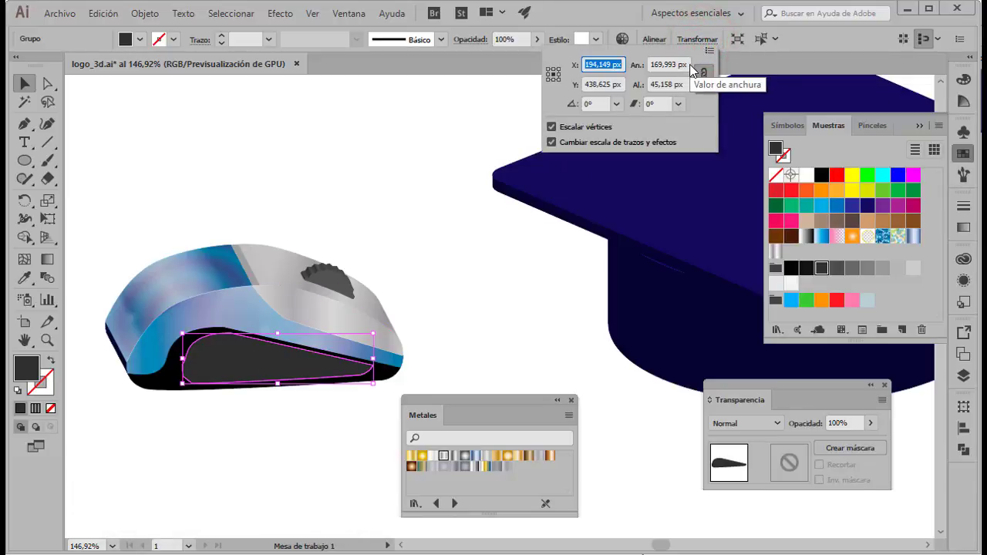
pyautogui.click(669, 64)
pyautogui.write('50%')
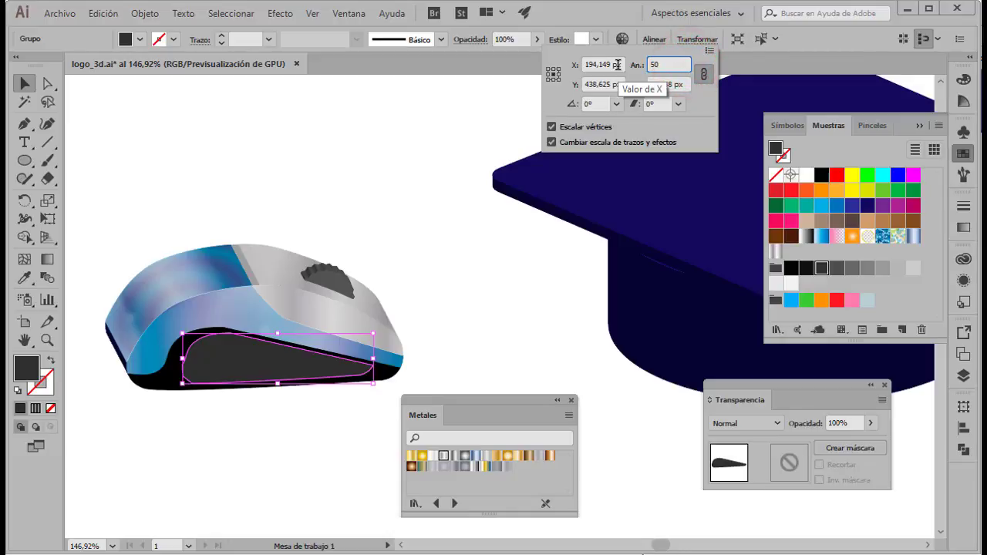
pyautogui.press('Return')
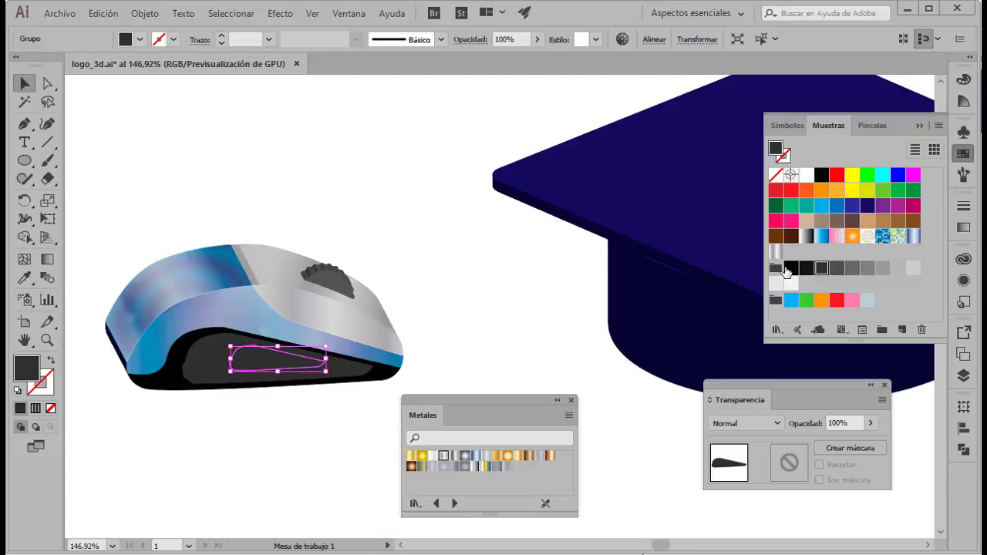
pyautogui.click(792, 271)
pyautogui.moveTo(261, 361); pyautogui.dragTo(290, 363)
# - Zoom in to nudge the black wedge slightly down and left, then view both mouse and cap
pyautogui.click(47, 340)
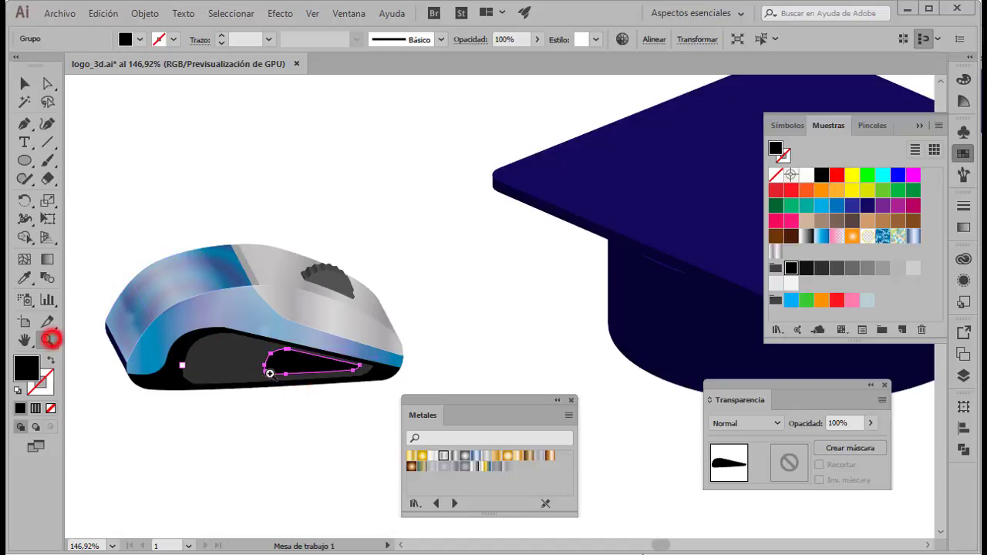
pyautogui.click(289, 367)
pyautogui.click(517, 308)
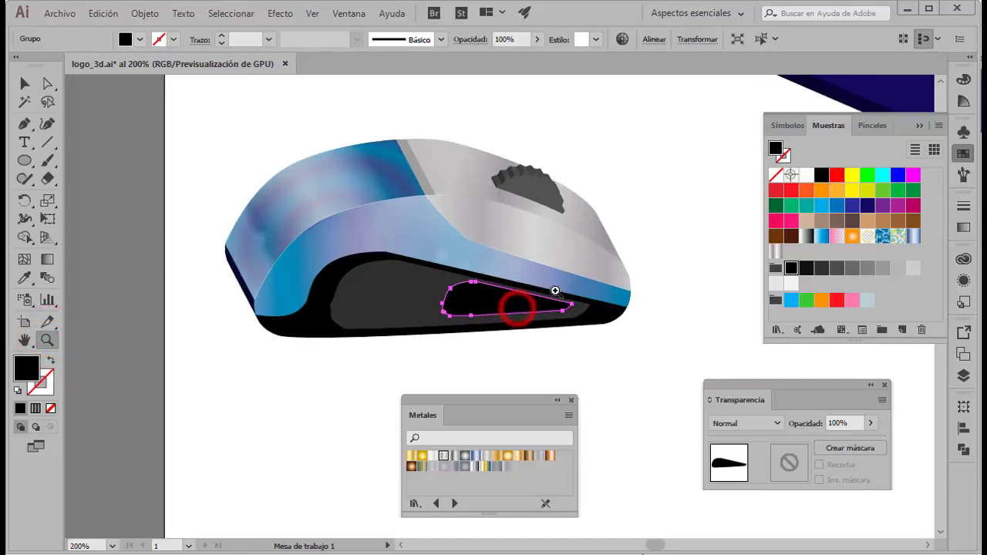
pyautogui.click(617, 286)
pyautogui.click(23, 82)
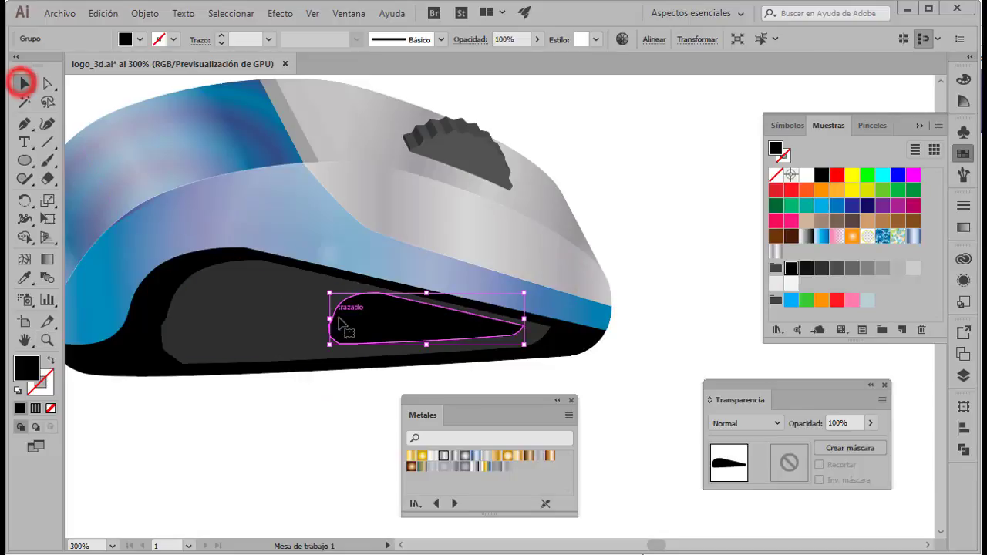
pyautogui.moveTo(363, 335); pyautogui.dragTo(349, 331)
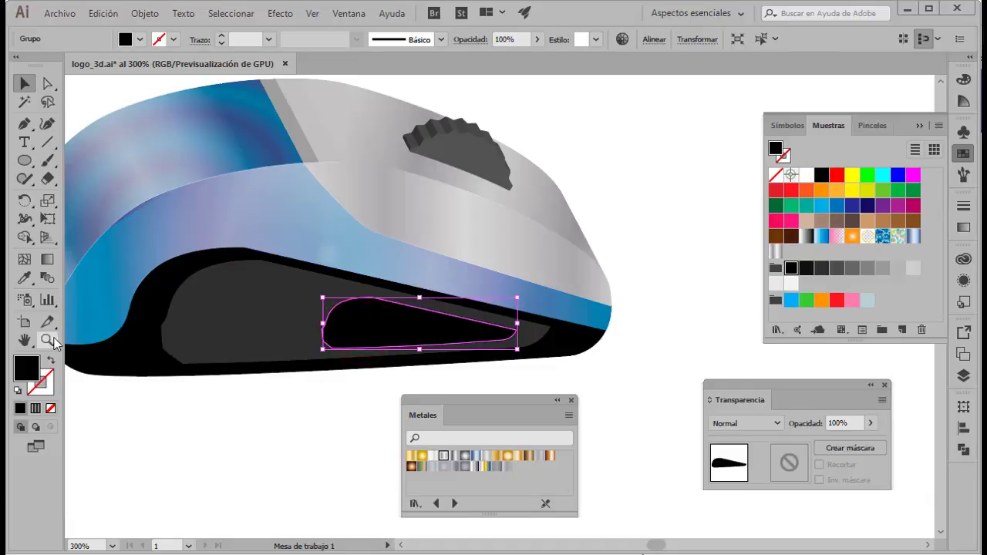
pyautogui.click(47, 339)
pyautogui.keyDown('alt'); pyautogui.click(725, 314); pyautogui.keyUp('alt')
pyautogui.press('h')
pyautogui.moveTo(730, 310); pyautogui.dragTo(454, 308)
pyautogui.click(25, 83)
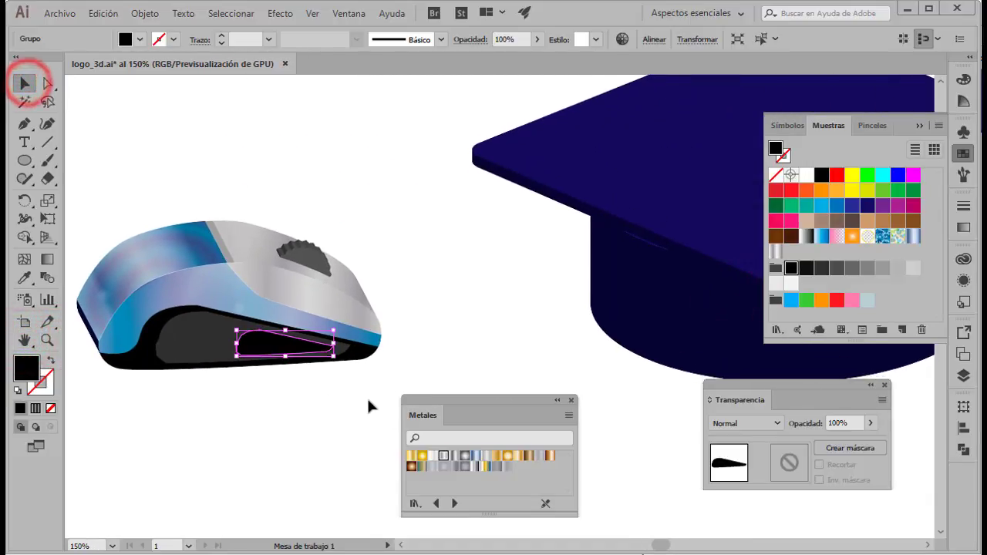
# - Apply a 5 px Stylize Feather effect to the larger dark grey grip shape
pyautogui.click(187, 342)
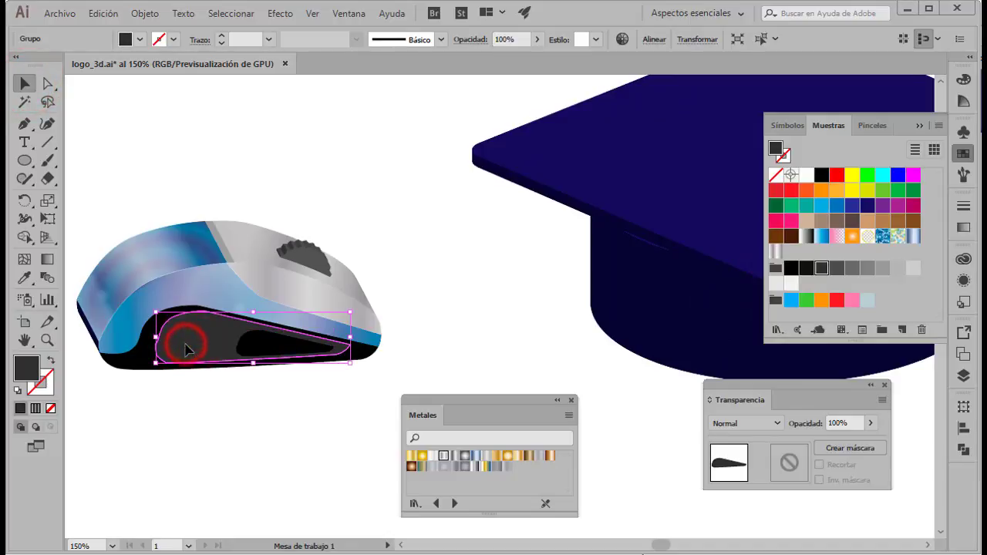
pyautogui.click(277, 14)
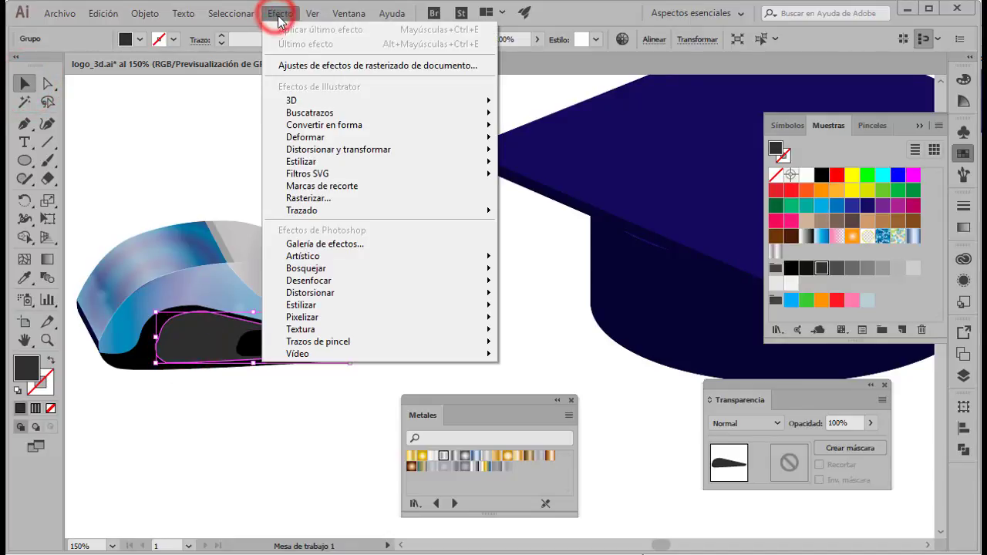
pyautogui.moveTo(301, 161)
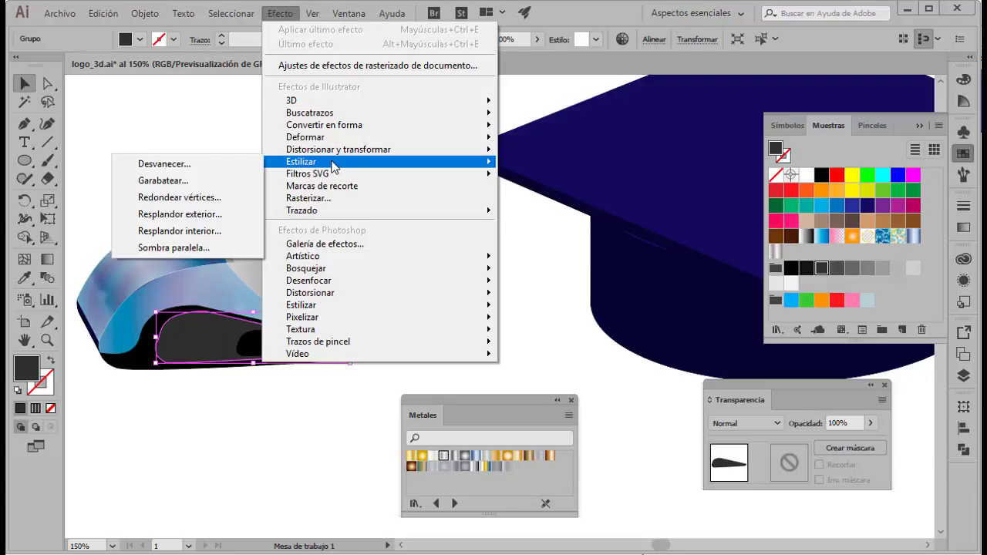
pyautogui.click(190, 174)
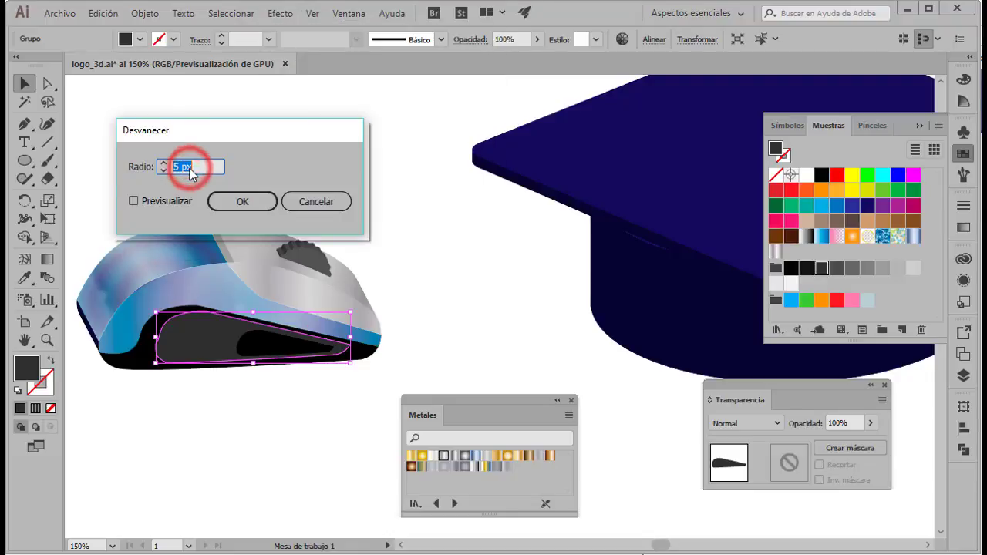
pyautogui.moveTo(246, 133); pyautogui.dragTo(409, 90)
pyautogui.click(294, 155)
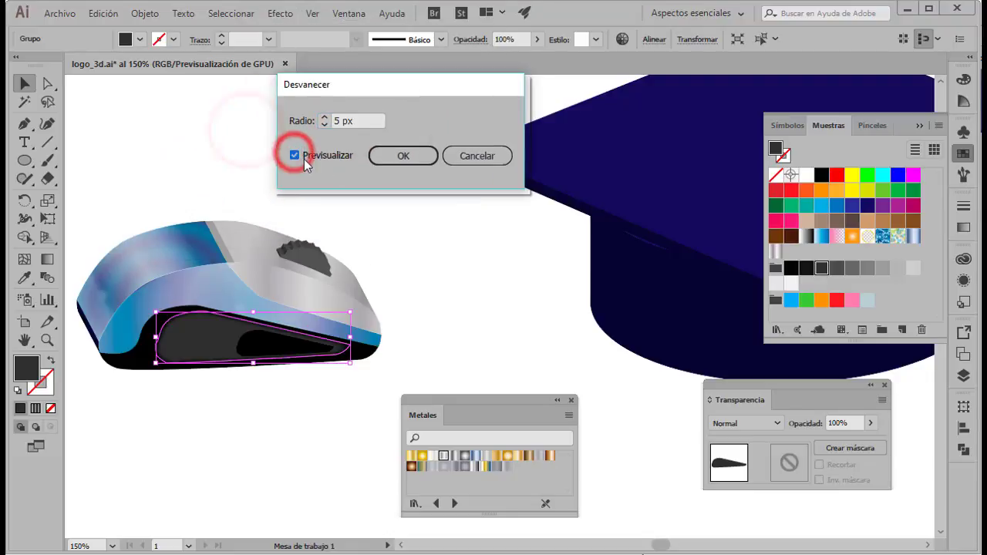
pyautogui.click(403, 155)
# - Select the small black wedge together with the larger grey grip shape
pyautogui.click(258, 345)
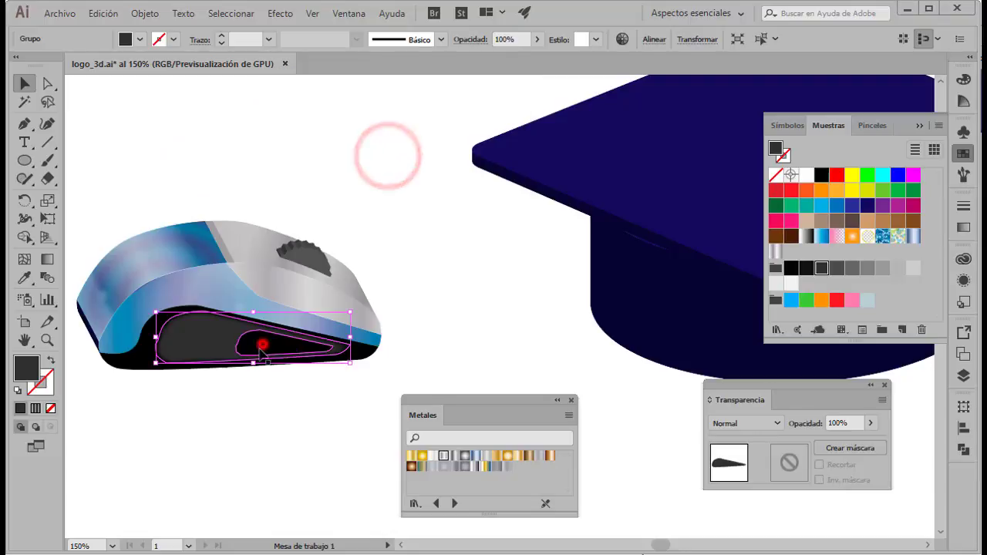
pyautogui.click(253, 346)
pyautogui.click(198, 339)
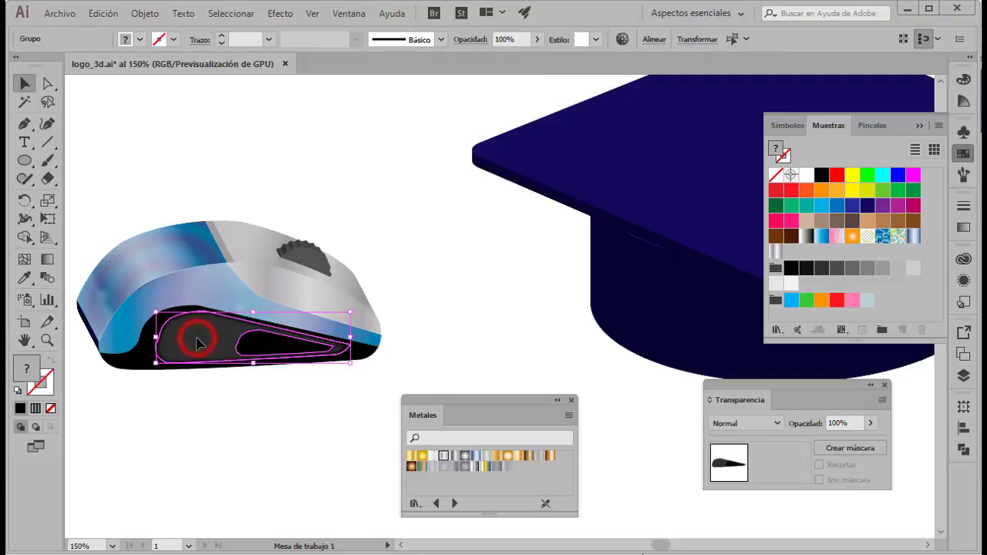
# - Blend the black wedge and grey grip, with steps at a specified distance of 4 px
pyautogui.click(145, 14)
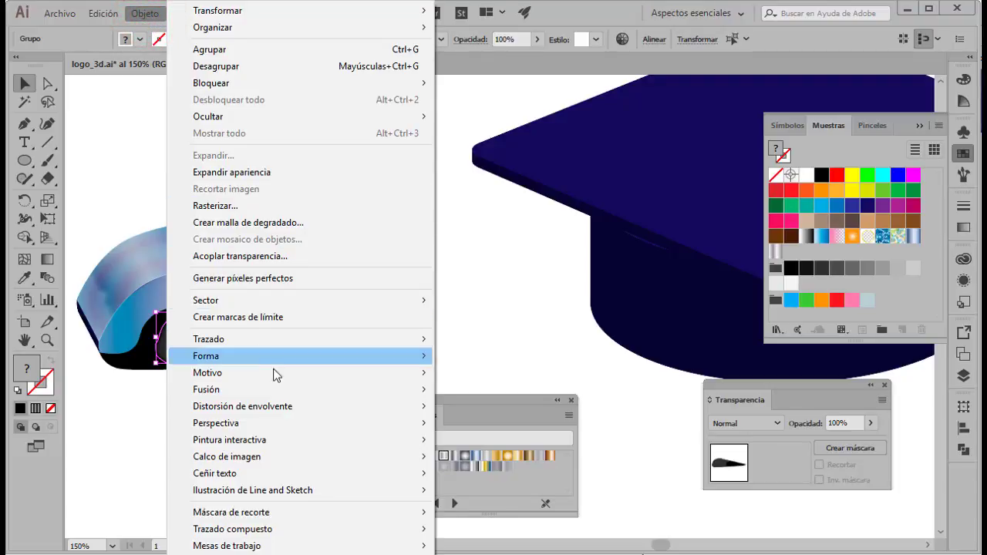
pyautogui.moveTo(207, 389)
pyautogui.click(459, 392)
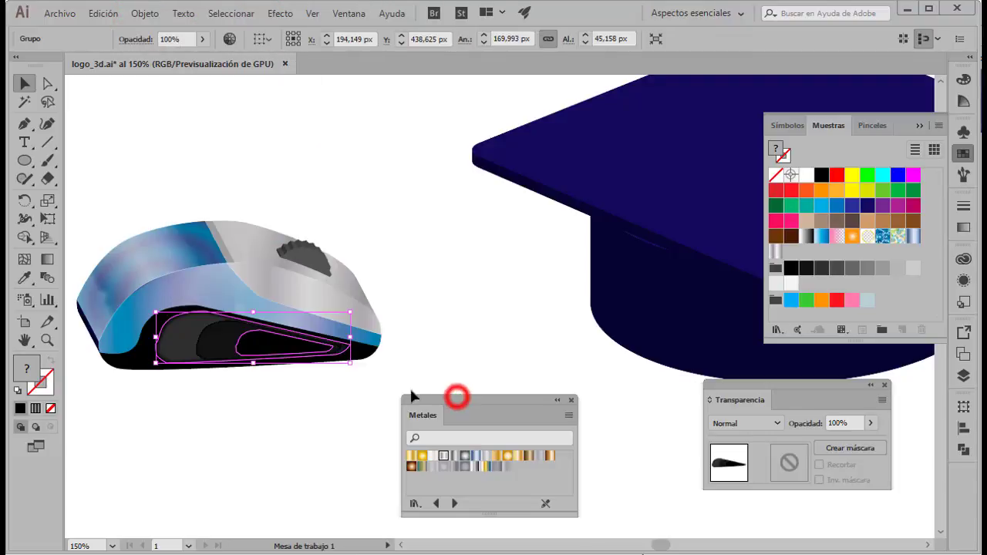
pyautogui.click(159, 15)
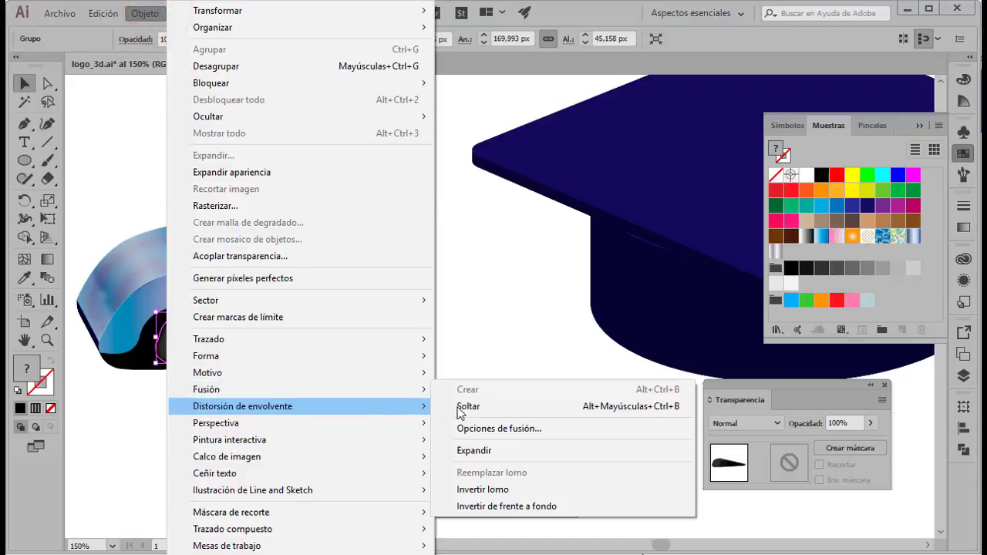
pyautogui.click(488, 427)
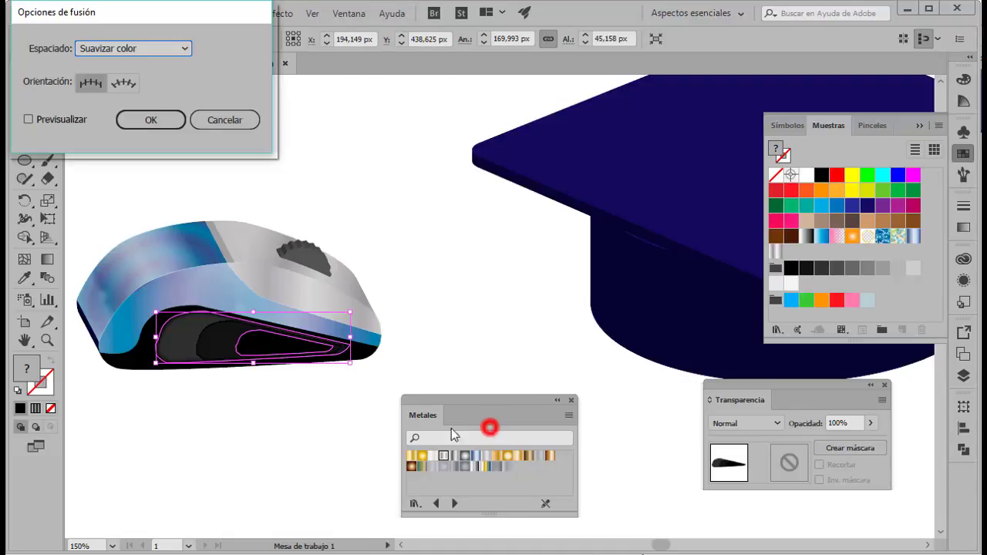
pyautogui.click(169, 50)
pyautogui.click(166, 96)
pyautogui.click(233, 47)
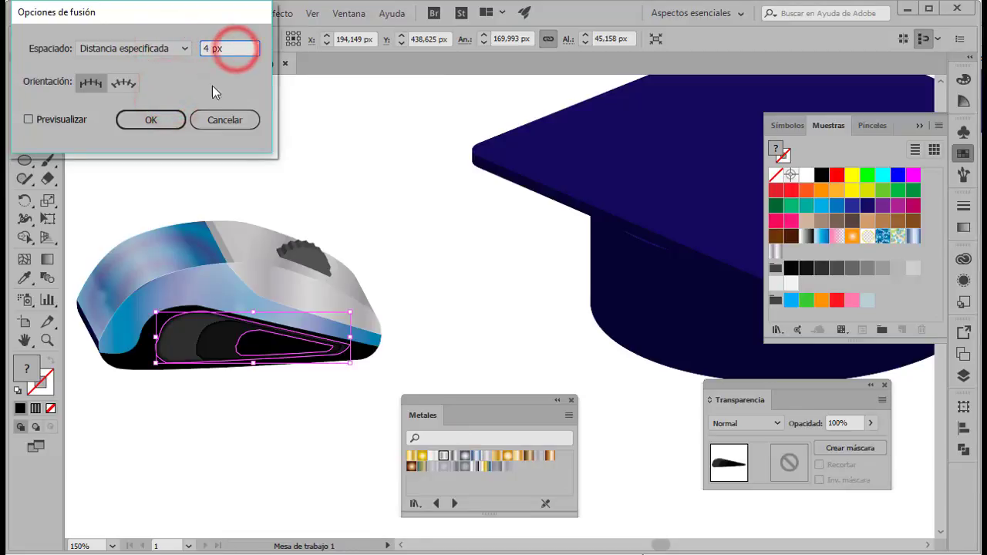
pyautogui.click(29, 119)
pyautogui.click(141, 120)
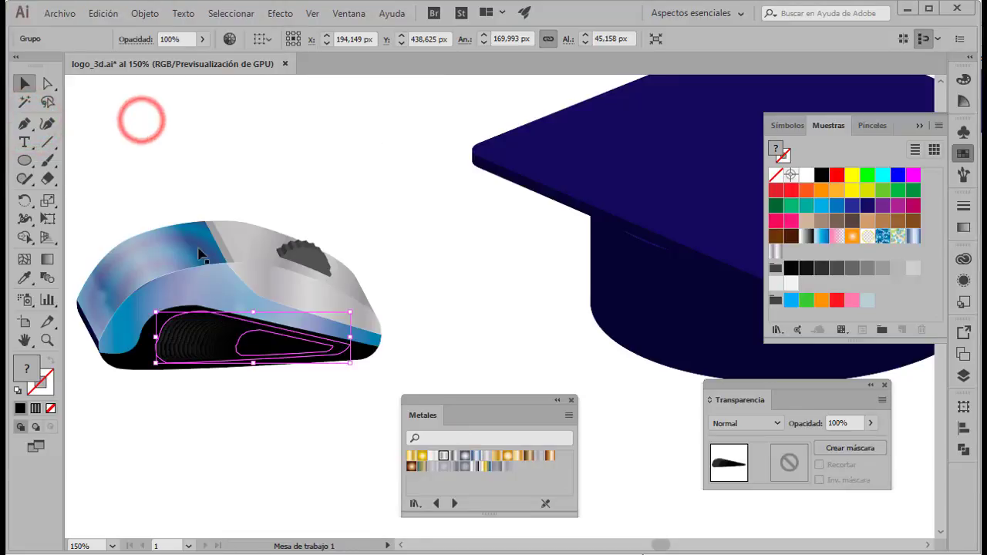
# - Zoom in to inspect the ridged blended grip, then back out to the whole mouse
pyautogui.click(47, 340)
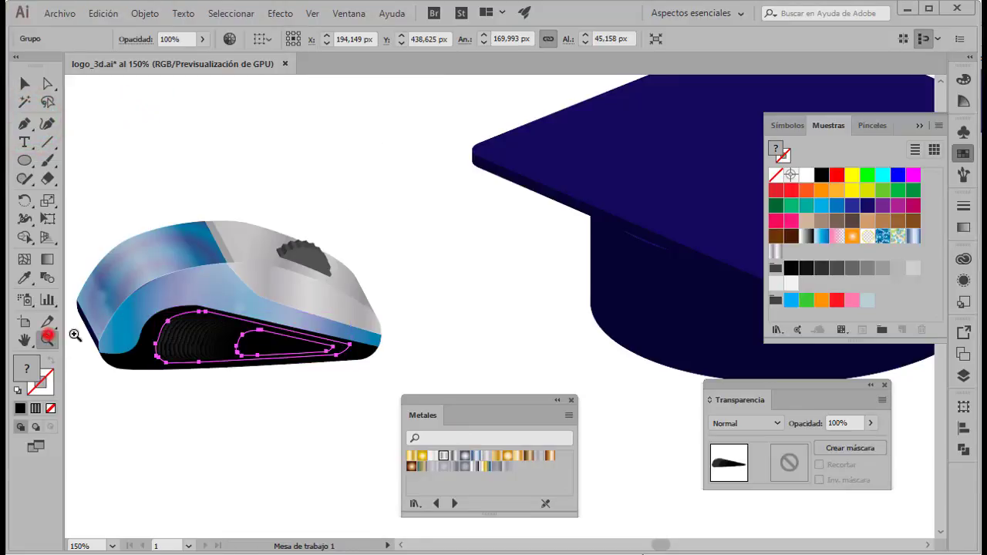
pyautogui.click(512, 324)
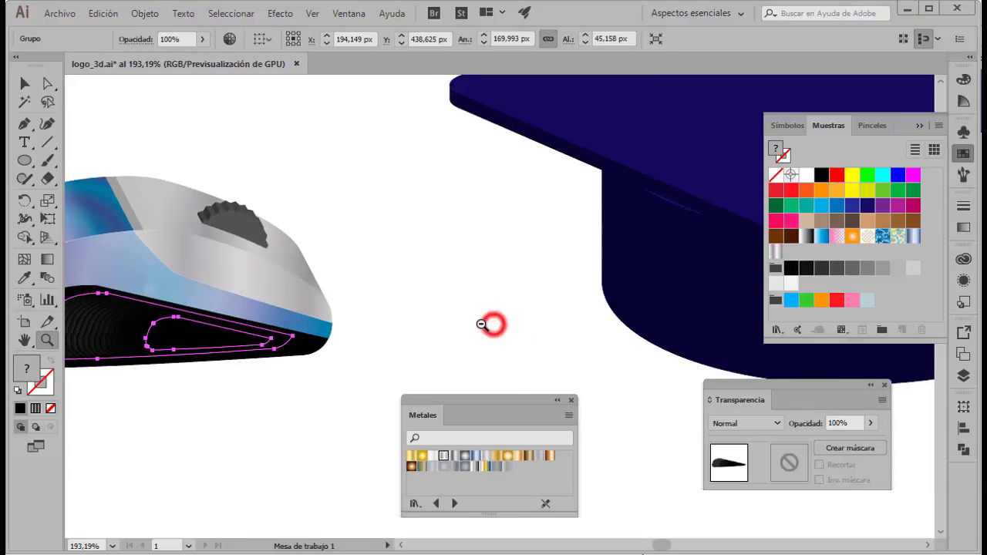
pyautogui.moveTo(488, 323); pyautogui.dragTo(440, 335)
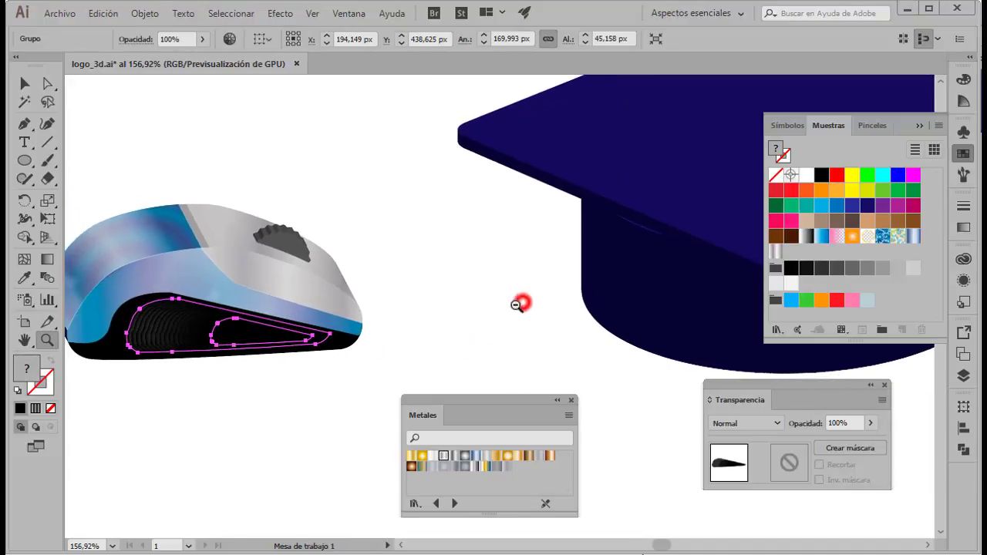
pyautogui.keyDown('alt'); pyautogui.click(517, 304); pyautogui.keyUp('alt')
pyautogui.click(24, 83)
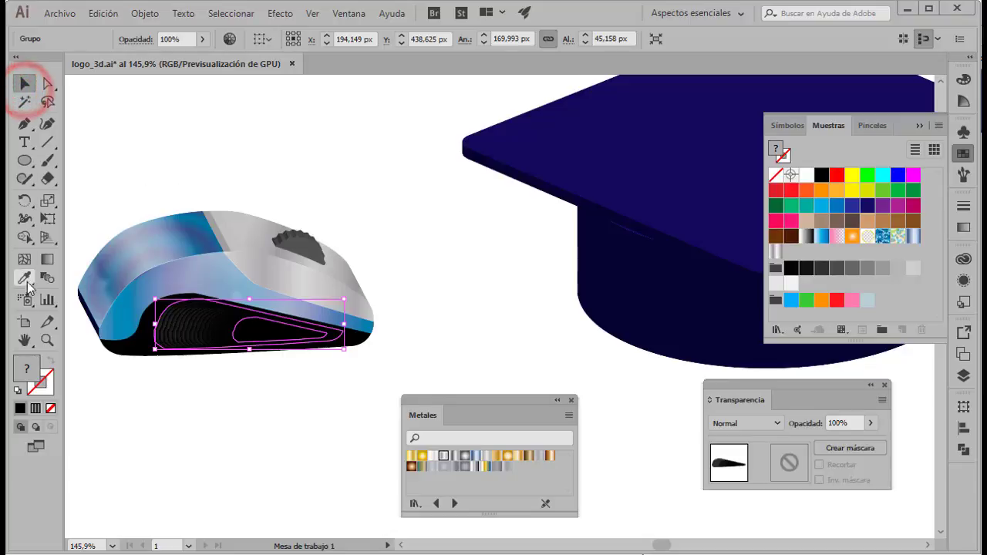